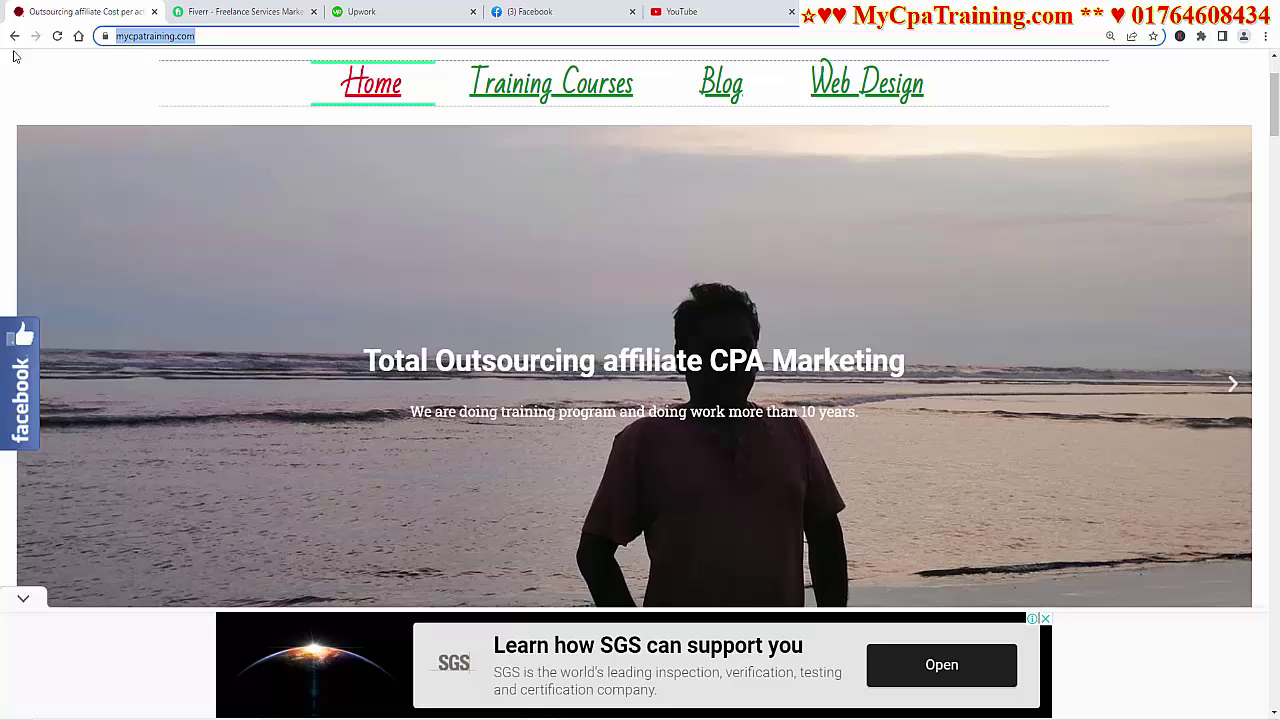
# Switch from Chrome to Photoshop, where the portrait photo 777.jpg is open.
pyautogui.click(1233, 386)
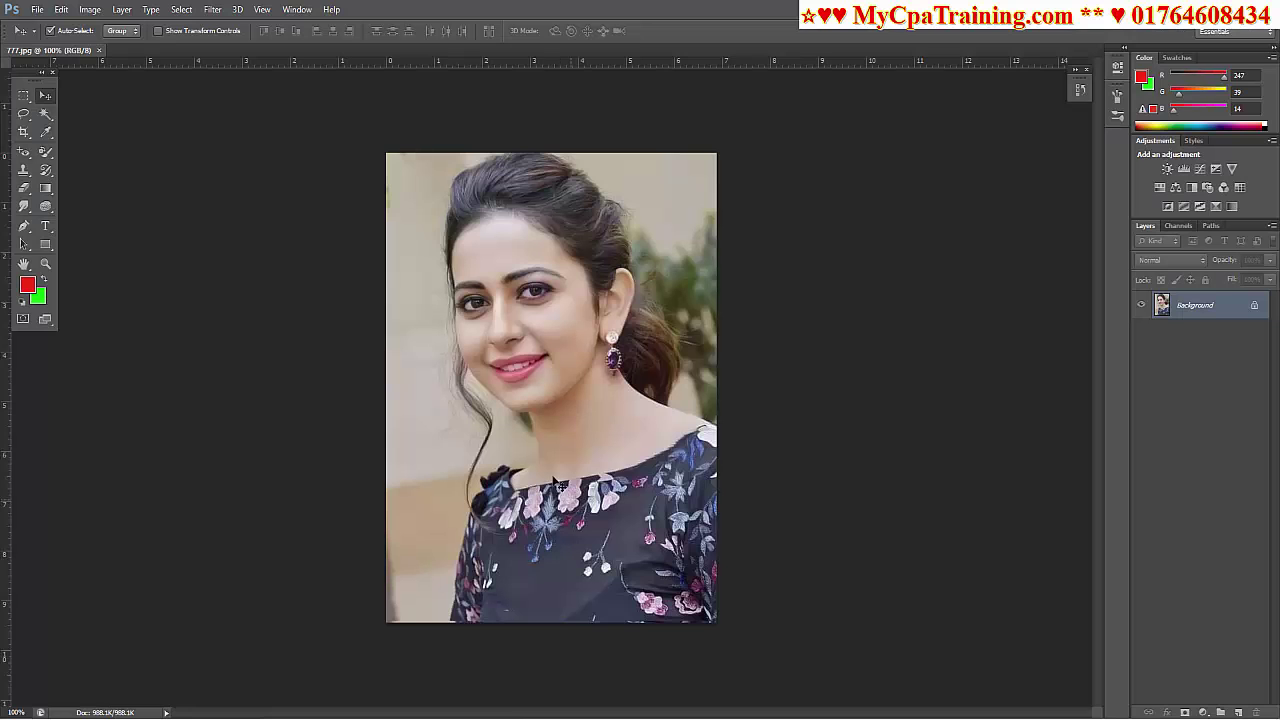
# Browse the Type tools, then set up a 1920×1080 transparent New document.
pyautogui.click(46, 229)
pyautogui.click(46, 229)
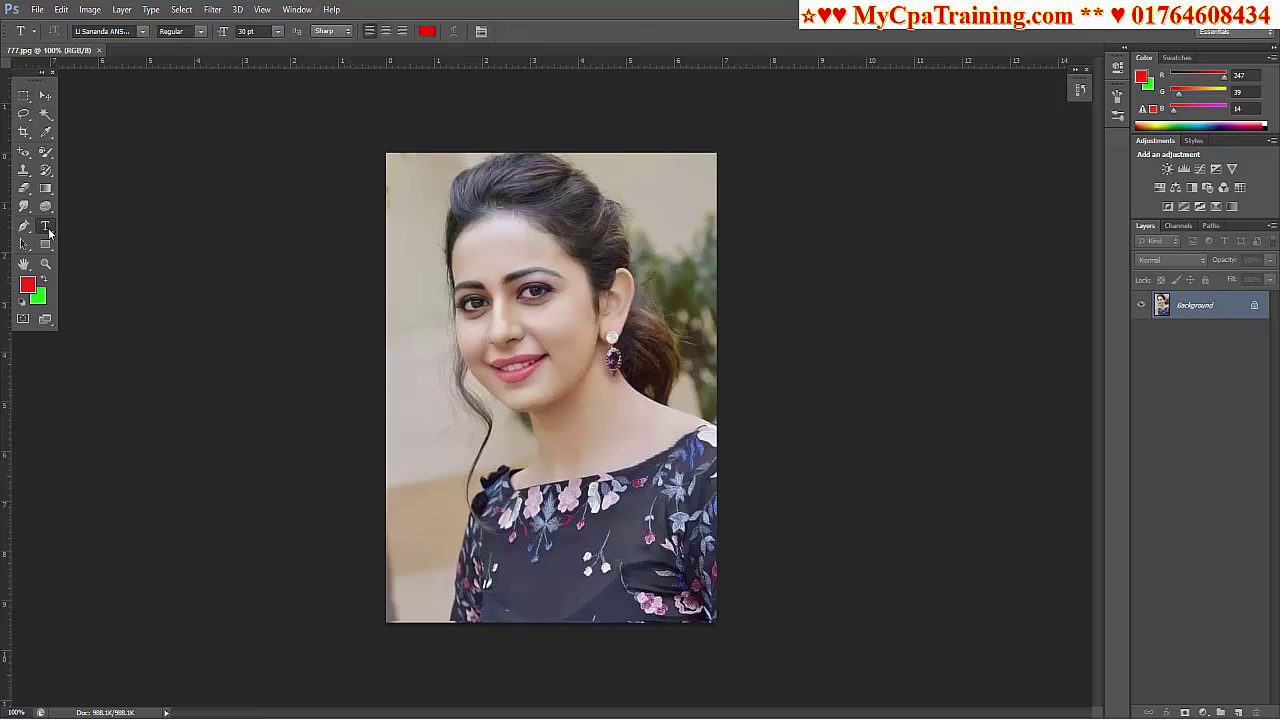
pyautogui.rightClick(48, 229)
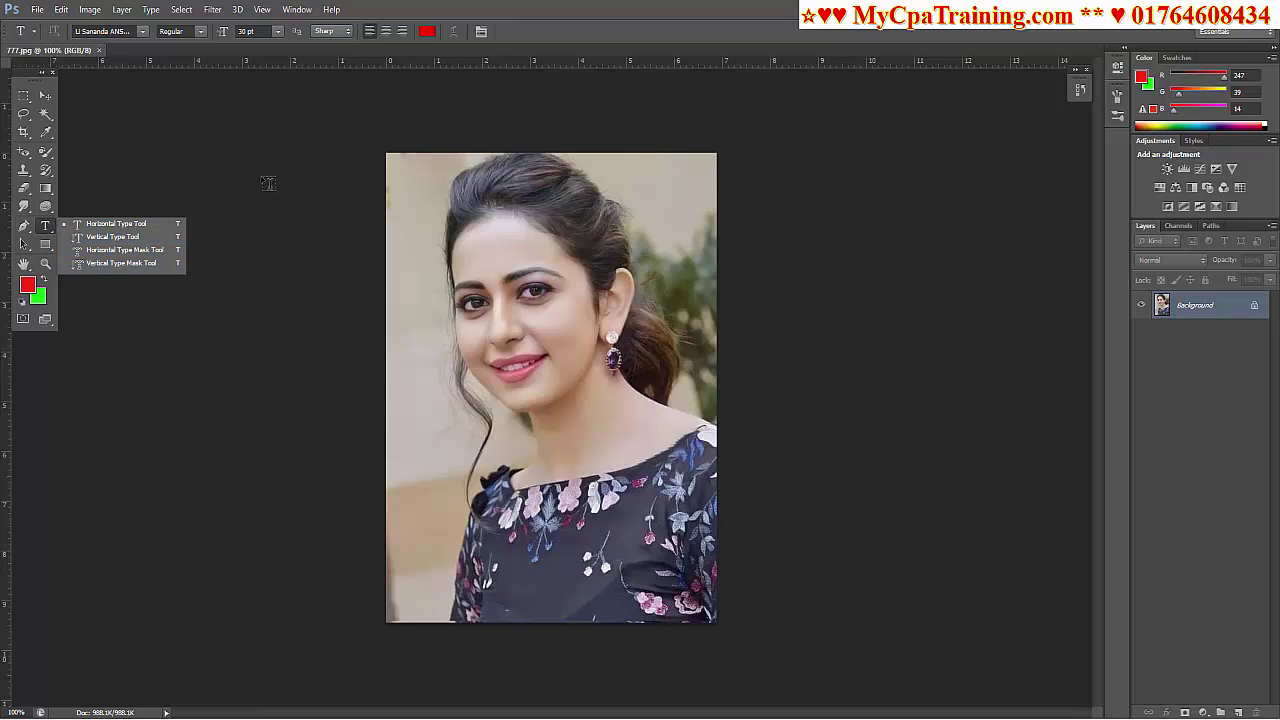
pyautogui.click(45, 96)
pyautogui.click(37, 9)
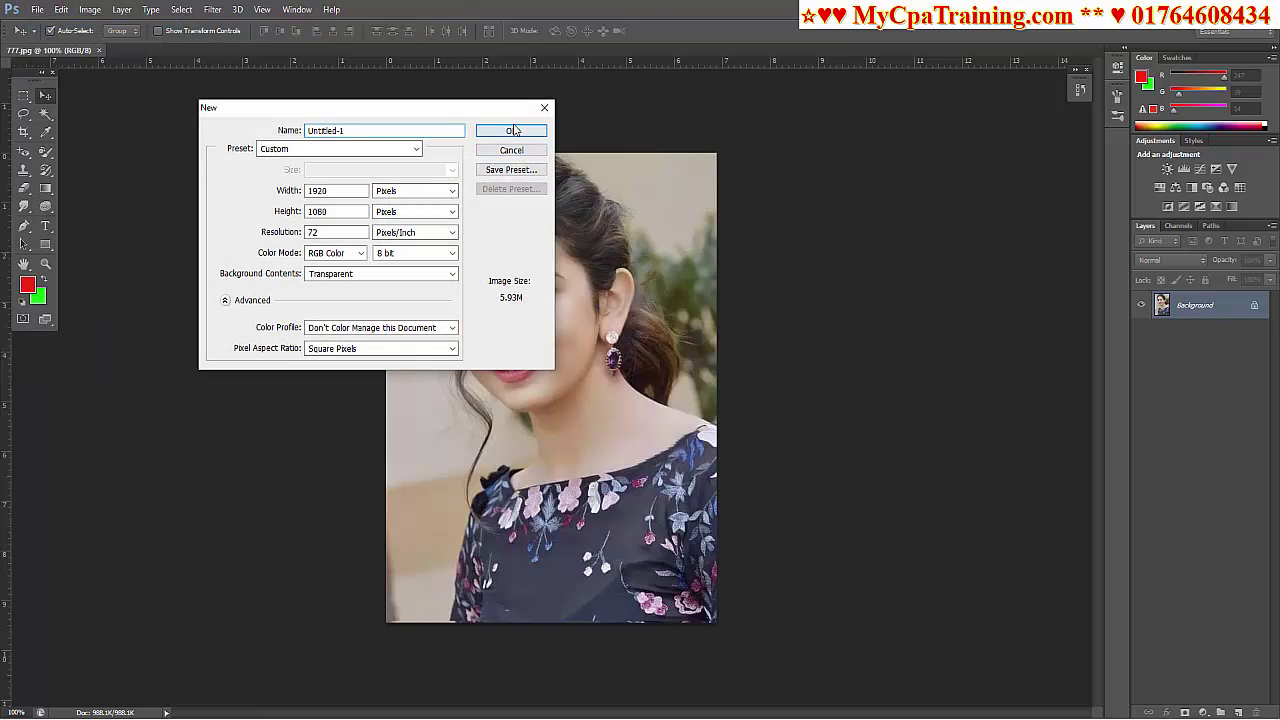
# Create the transparent 1920×1080 document, then close it.
pyautogui.click(510, 130)
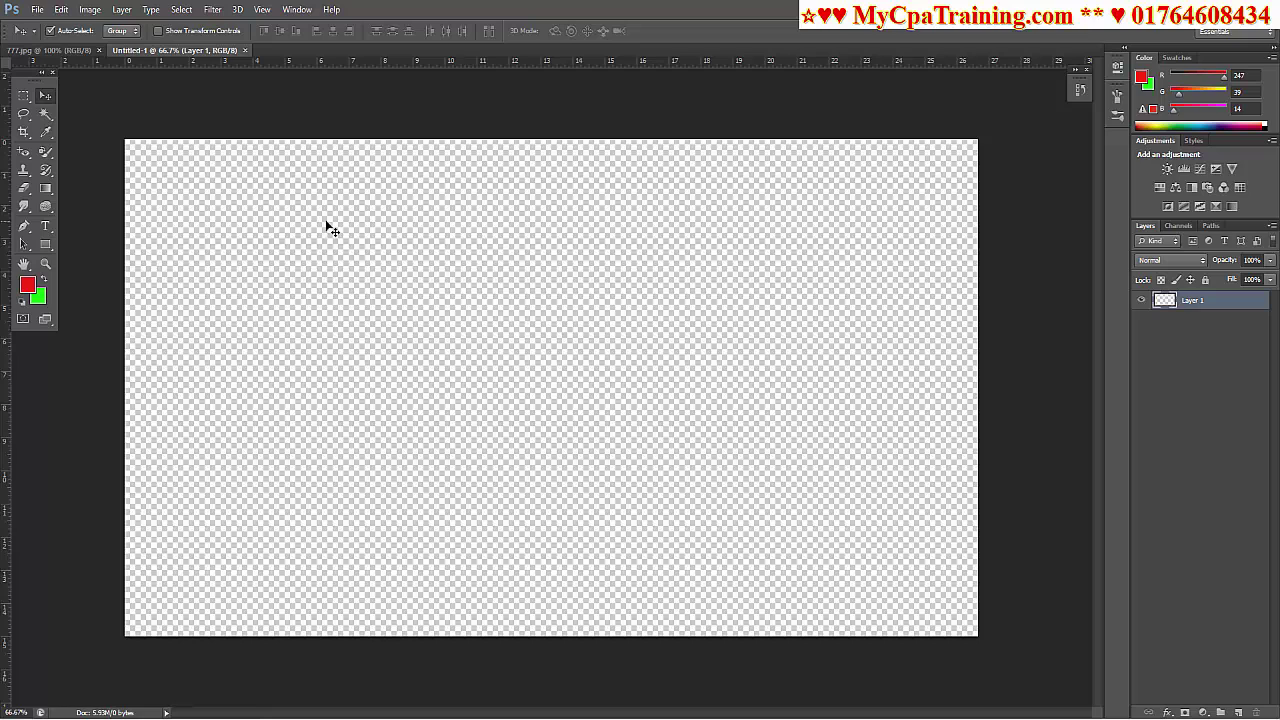
pyautogui.click(244, 54)
pyautogui.click(37, 9)
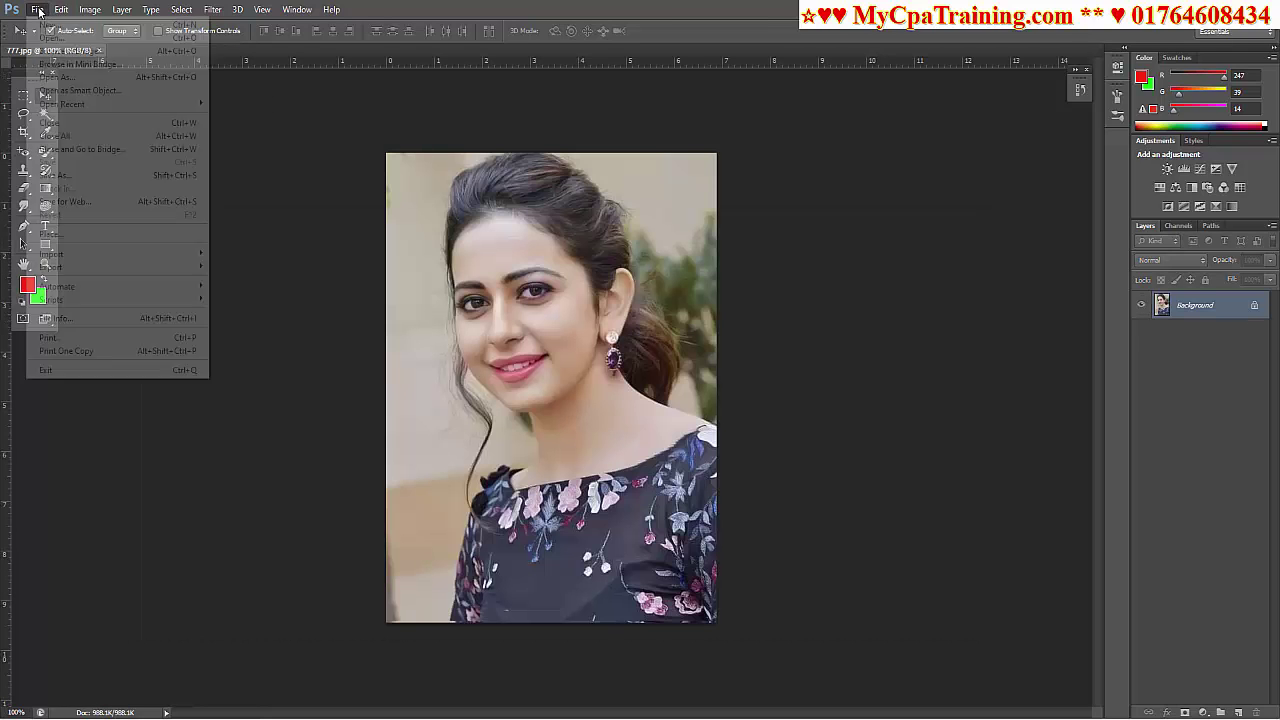
pyautogui.click(594, 267)
# Create a new 1920×1080 document with a White background and view it at 100%.
pyautogui.hotkey('ctrl', 'n')
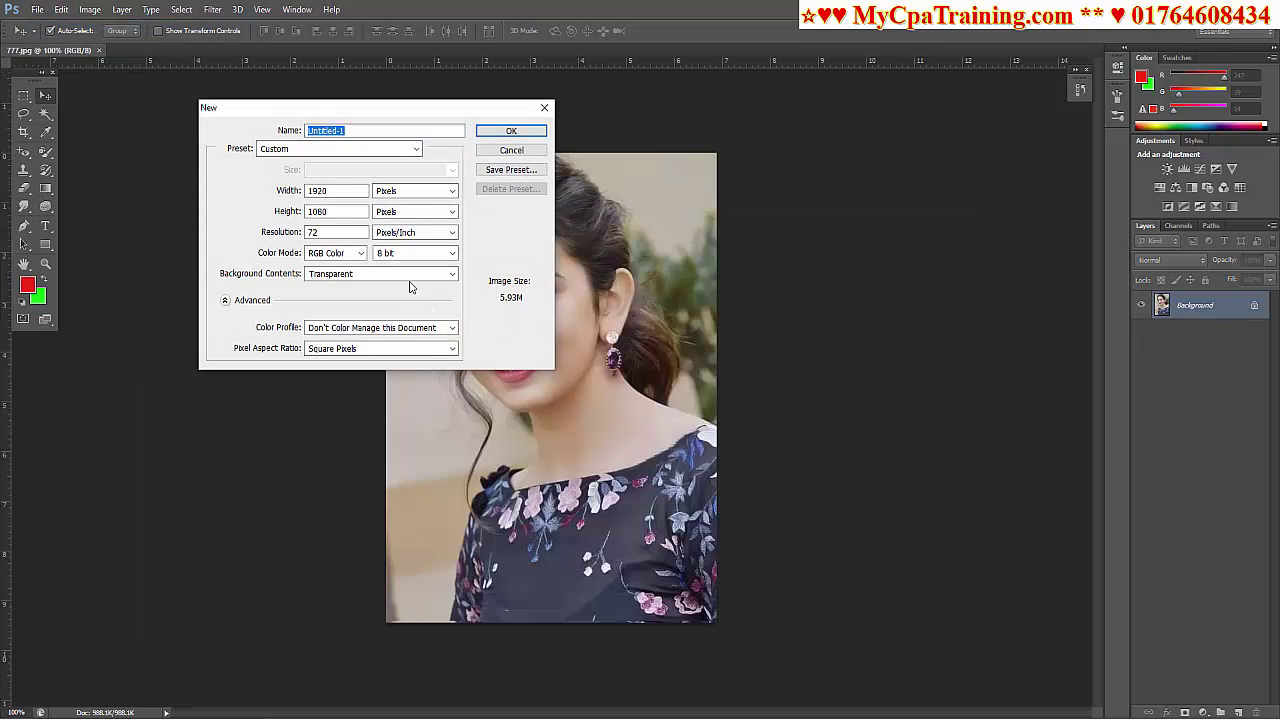
pyautogui.click(409, 279)
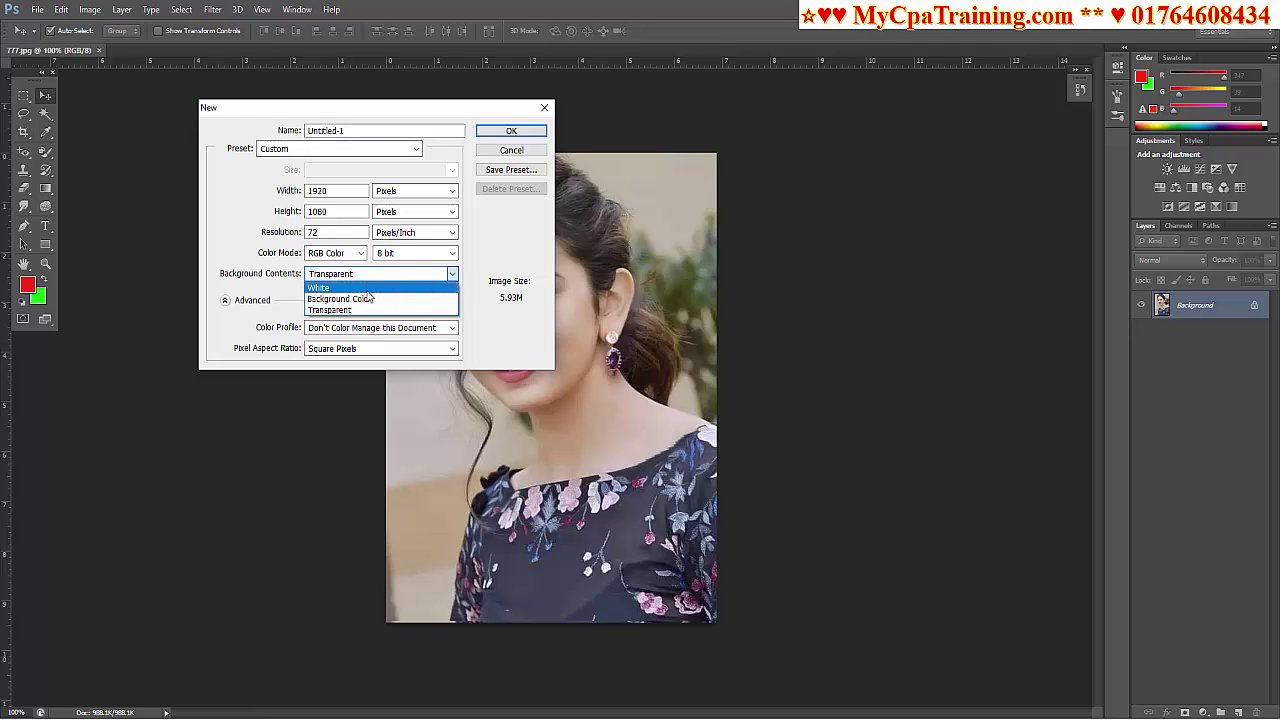
pyautogui.click(335, 287)
pyautogui.click(511, 131)
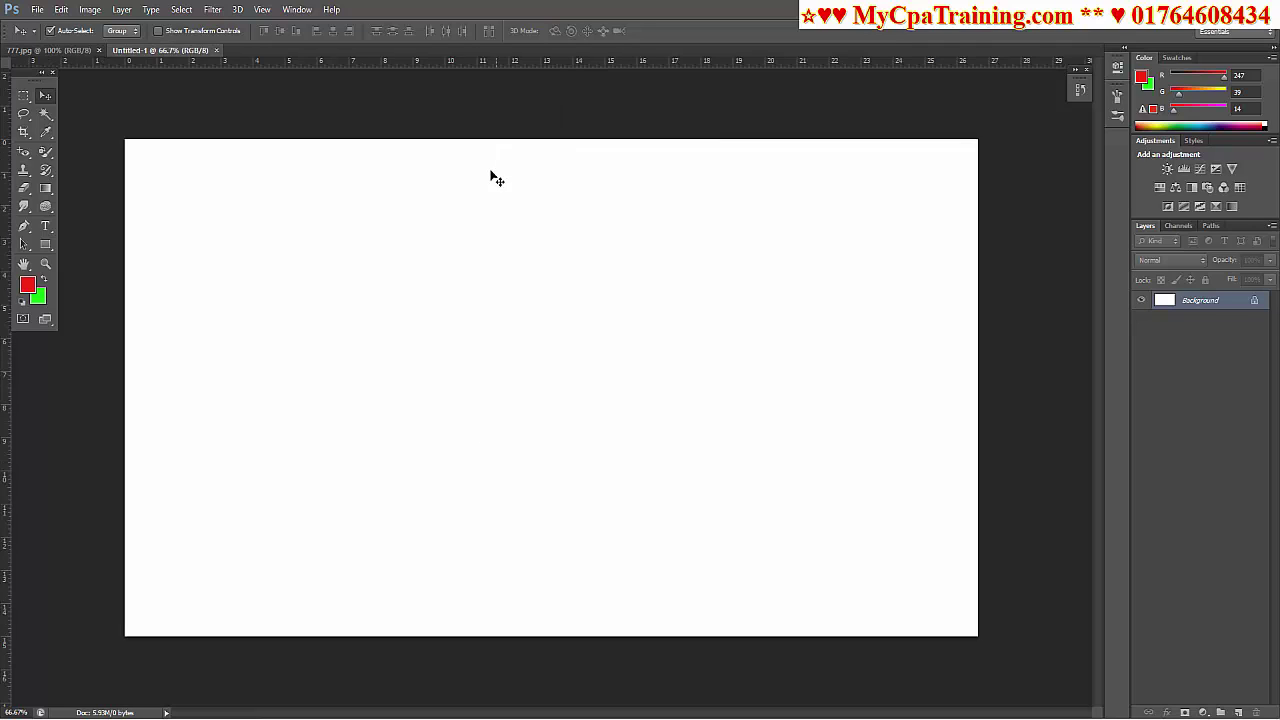
pyautogui.hotkey('ctrl', '+')
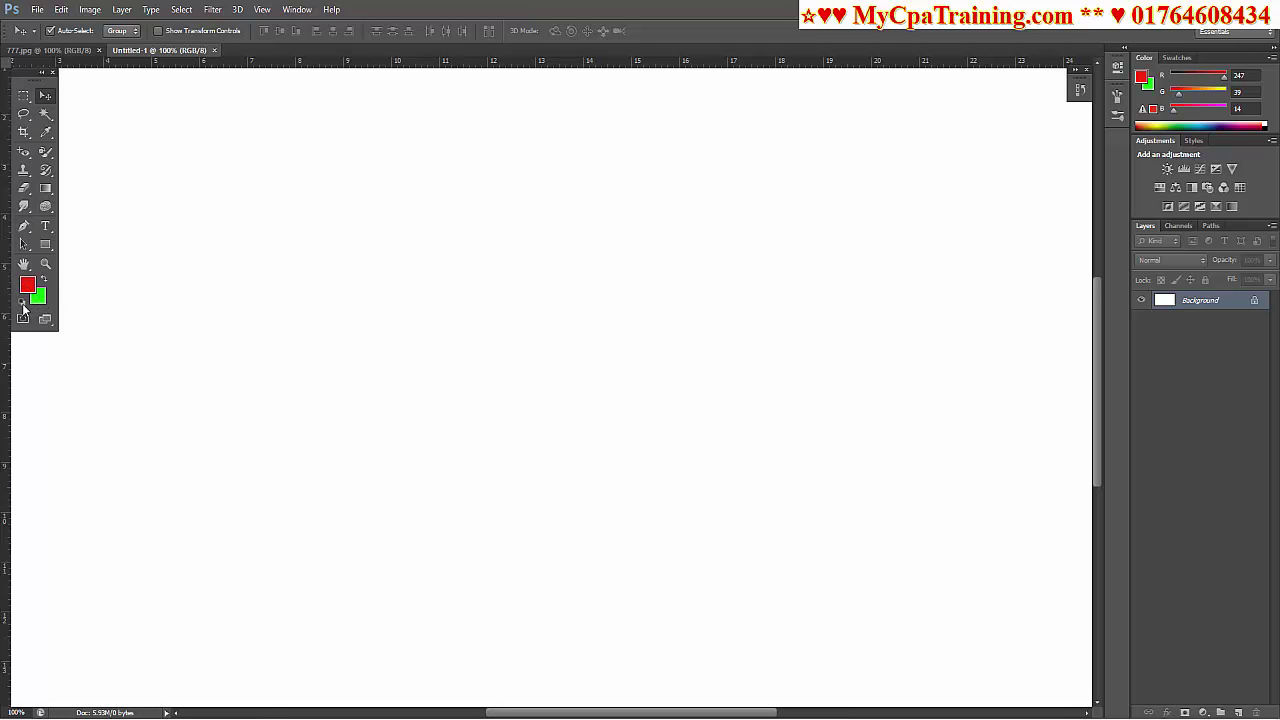
# Reset default black/white colours and start 72 pt horizontal text on the canvas.
pyautogui.click(22, 302)
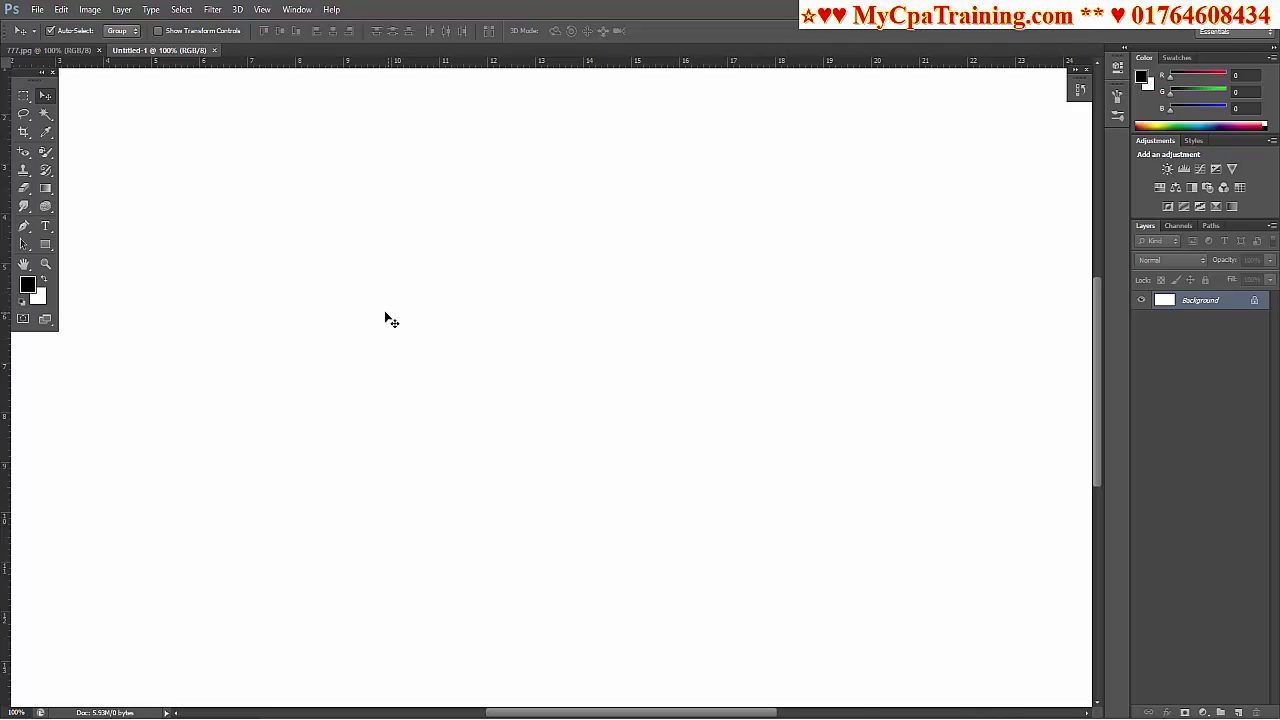
pyautogui.click(47, 229)
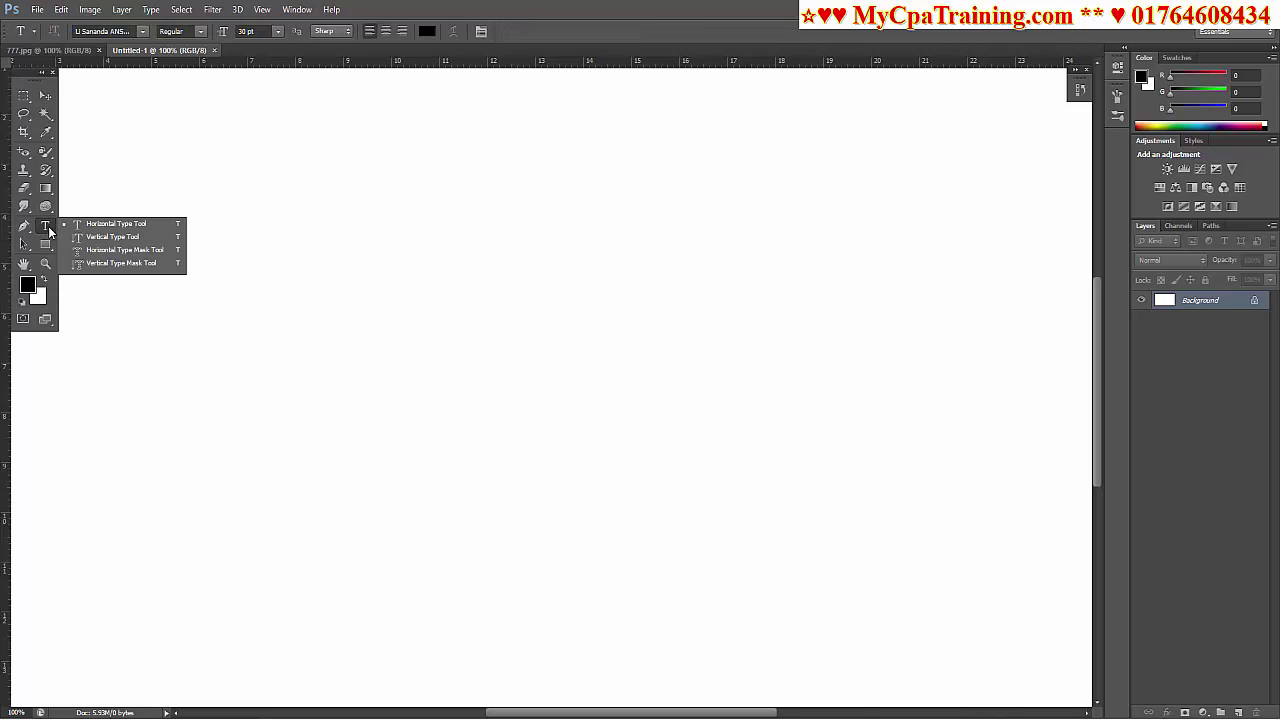
pyautogui.click(129, 226)
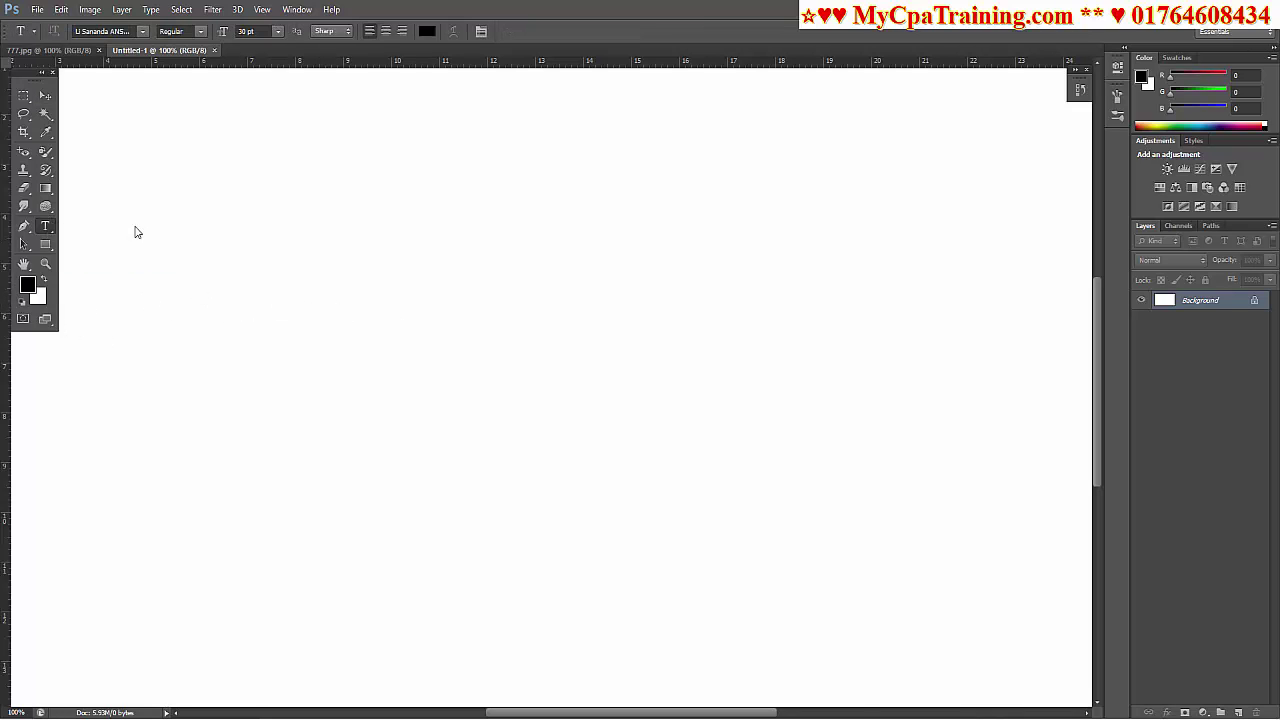
pyautogui.click(421, 340)
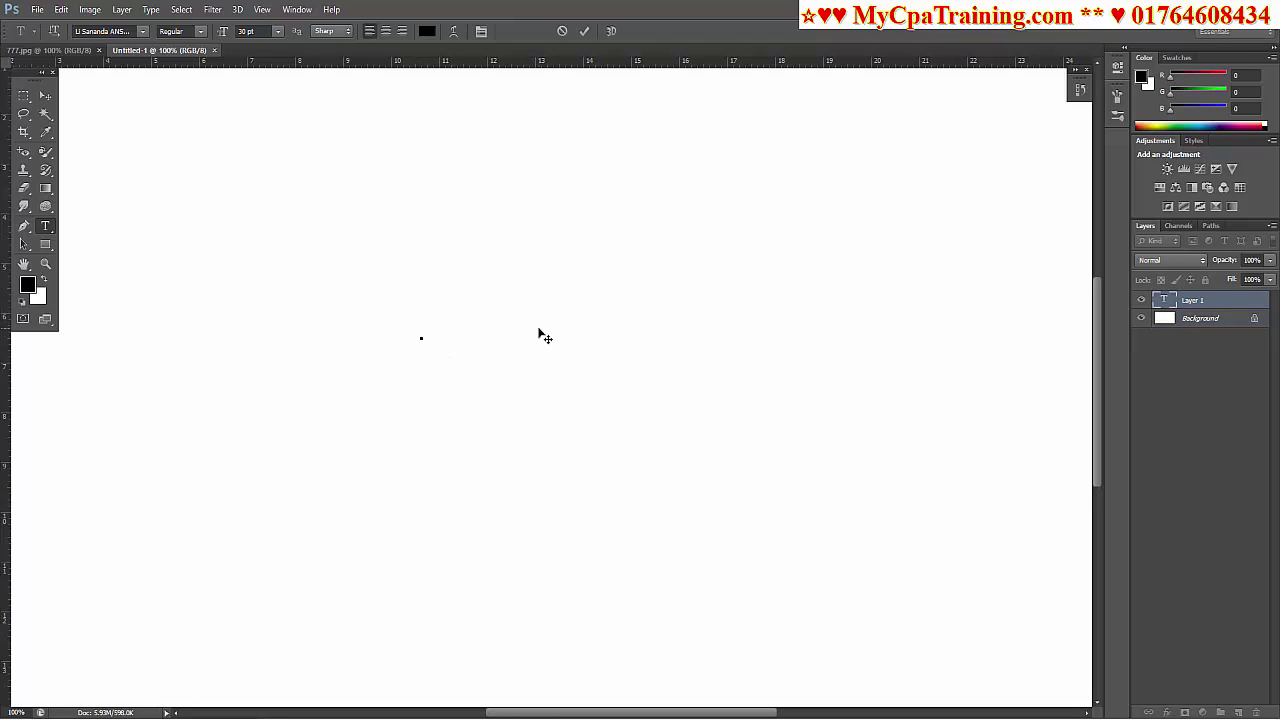
pyautogui.click(278, 32)
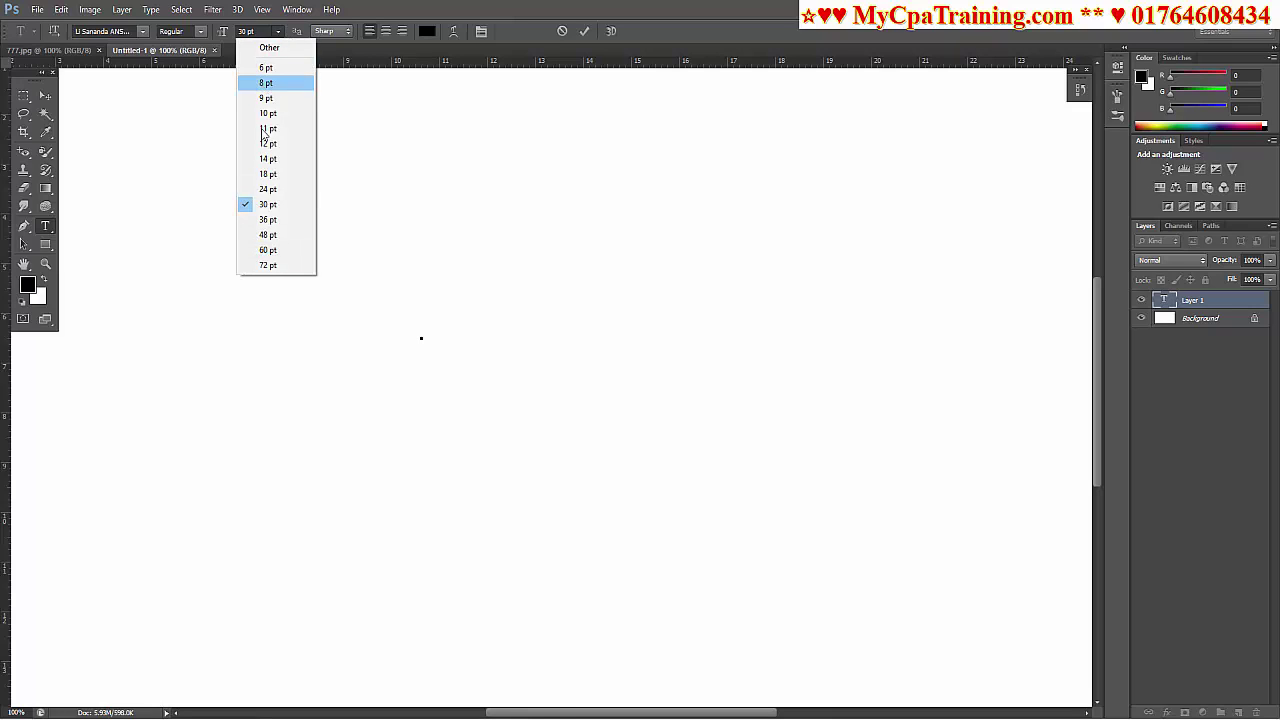
pyautogui.click(266, 265)
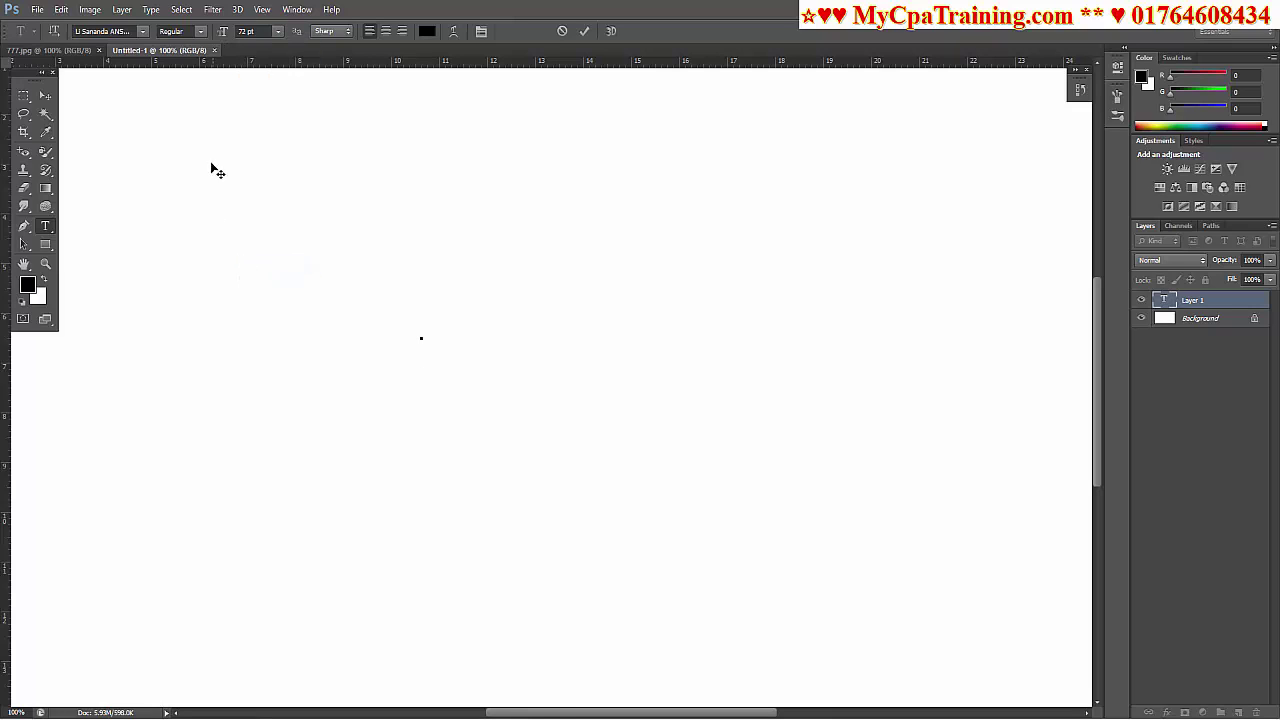
# Set the text font to Algerian in Regular style.
pyautogui.click(140, 32)
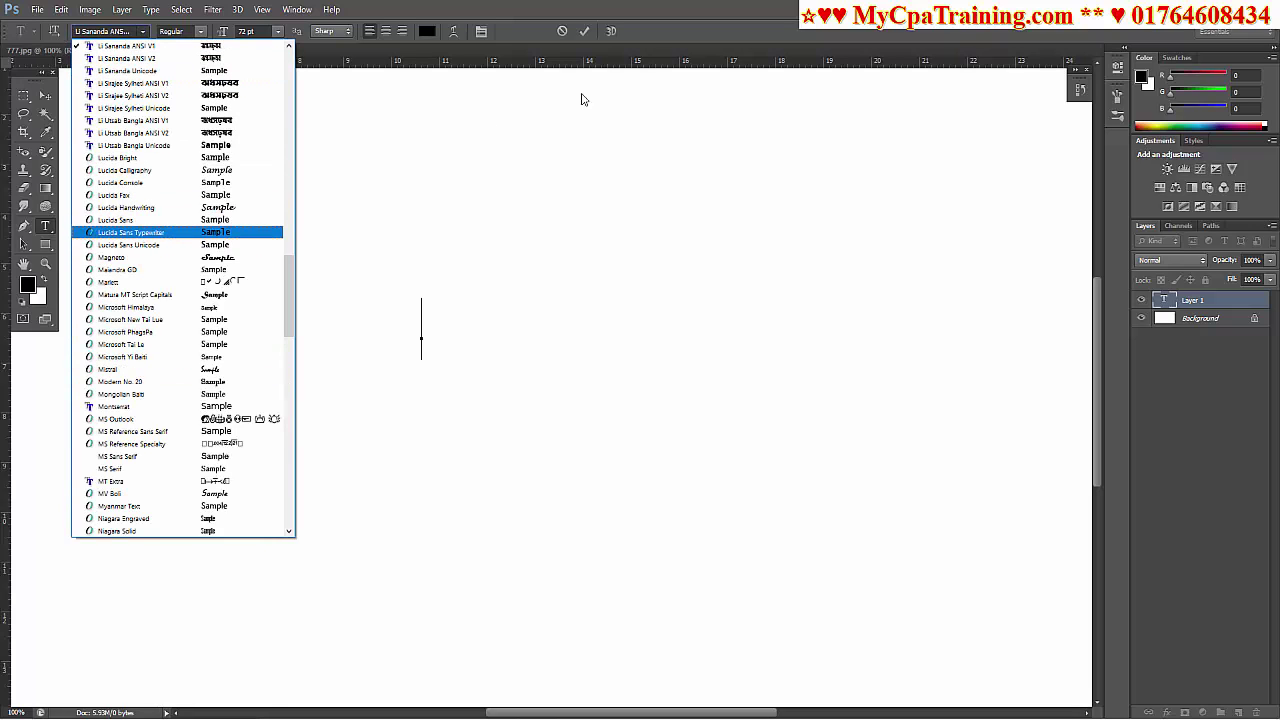
pyautogui.press('Escape')
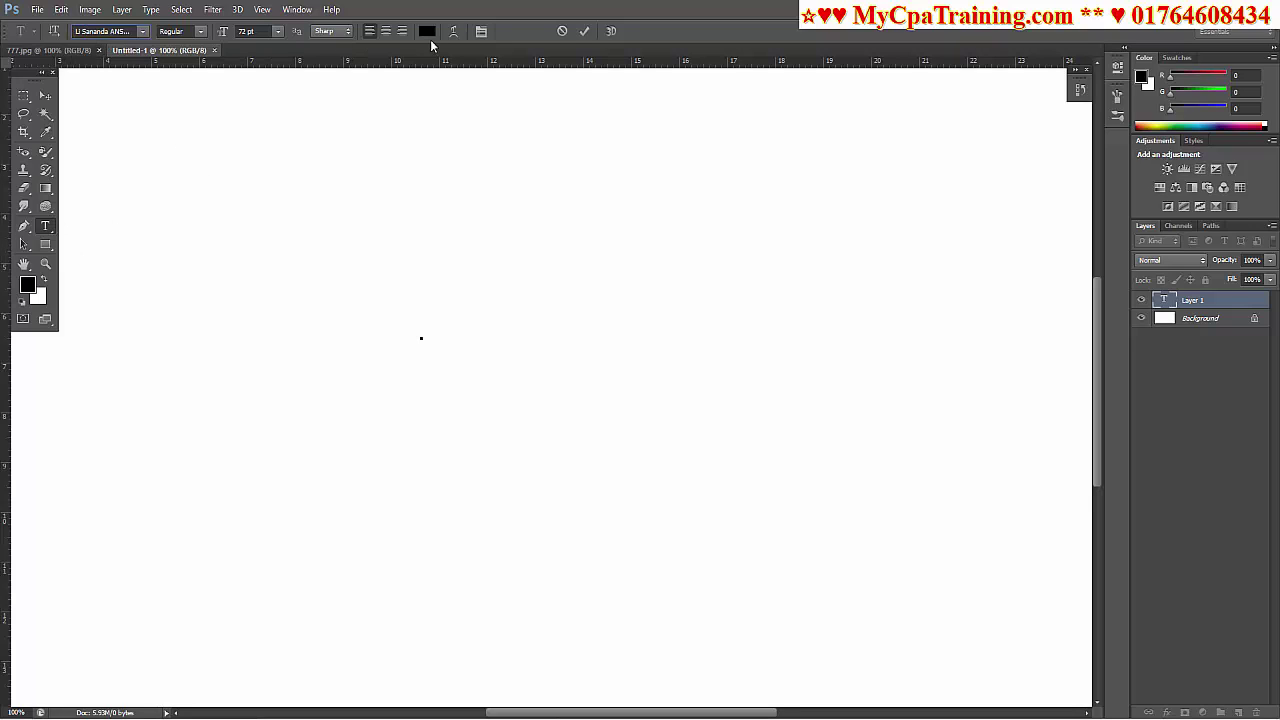
pyautogui.click(200, 31)
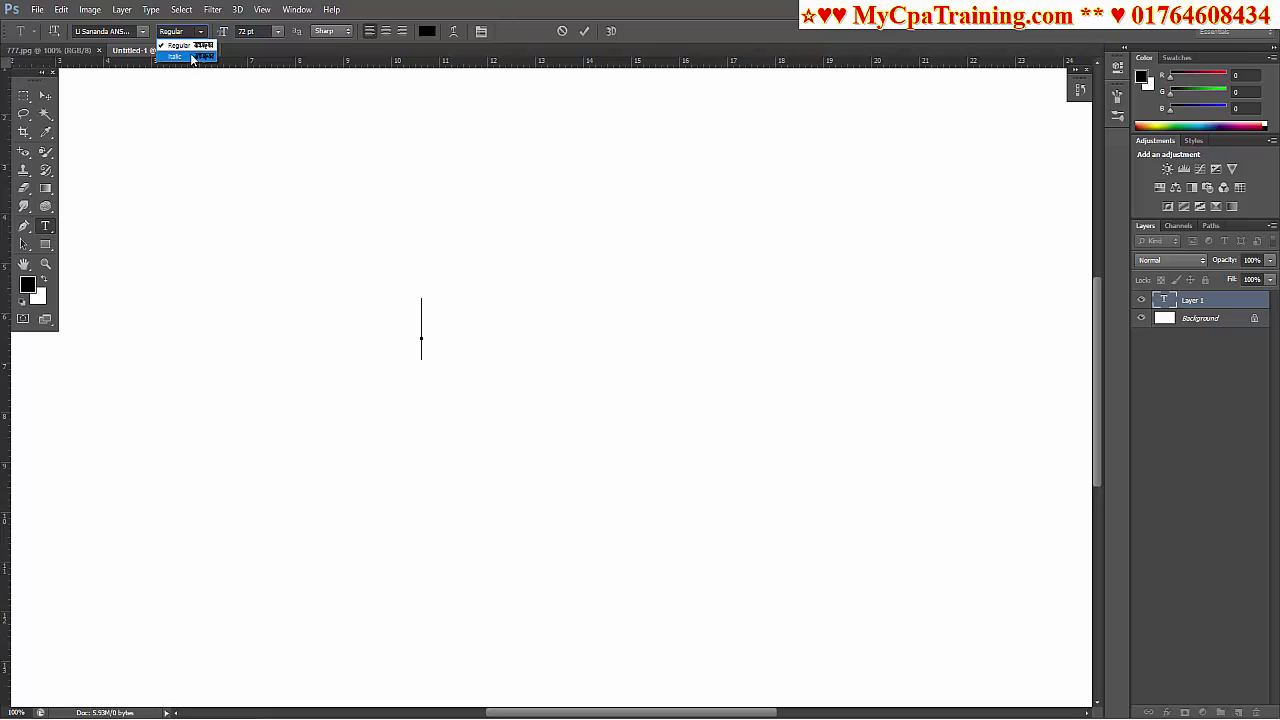
pyautogui.click(658, 20)
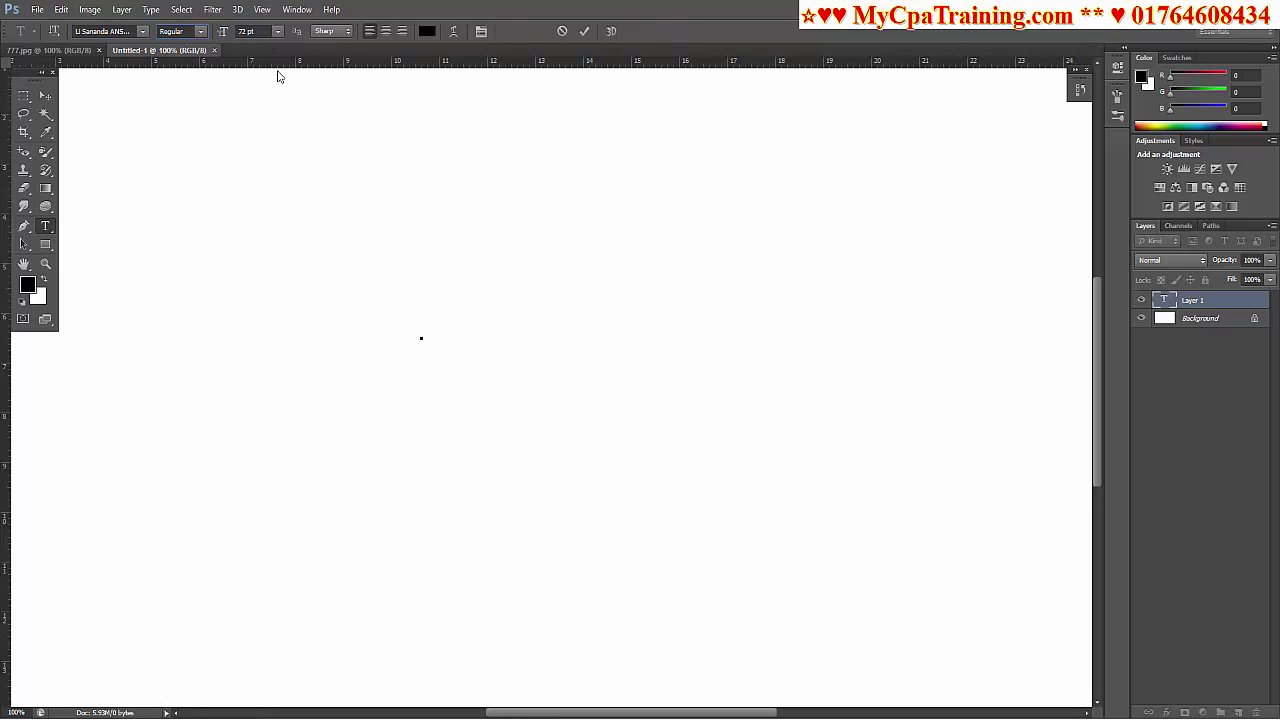
pyautogui.click(142, 31)
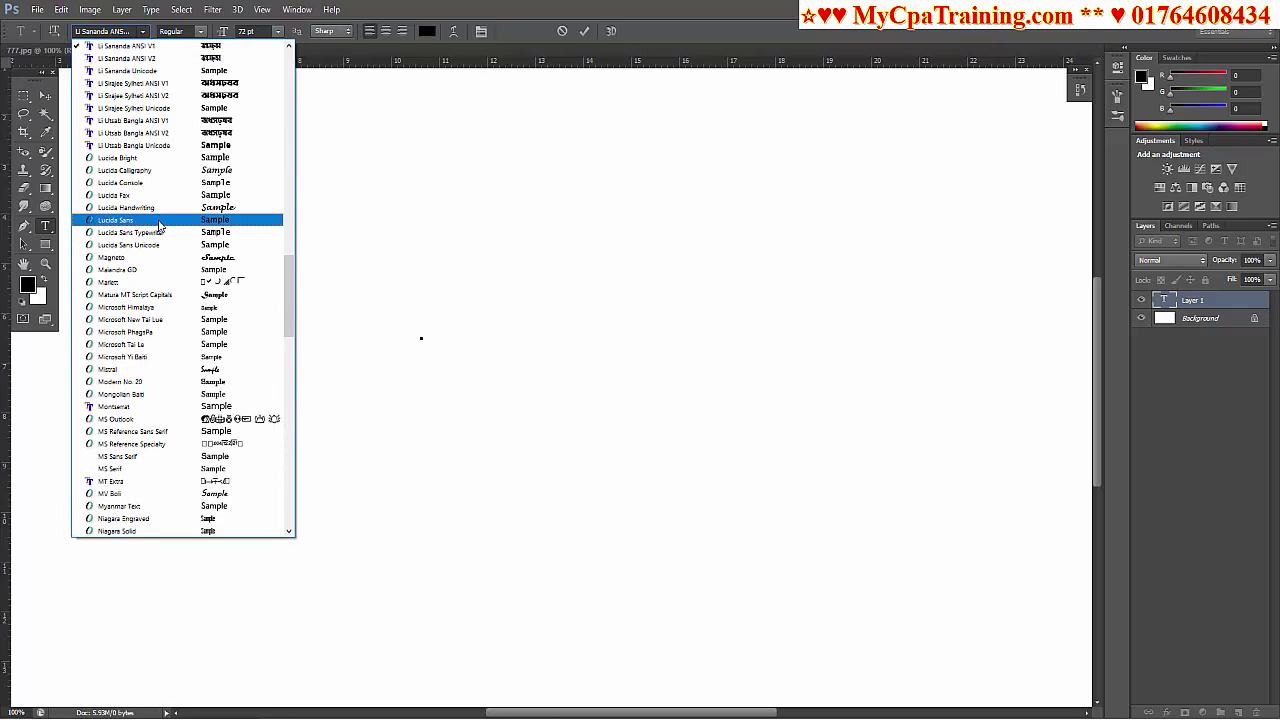
pyautogui.scroll(10, 175, 200)
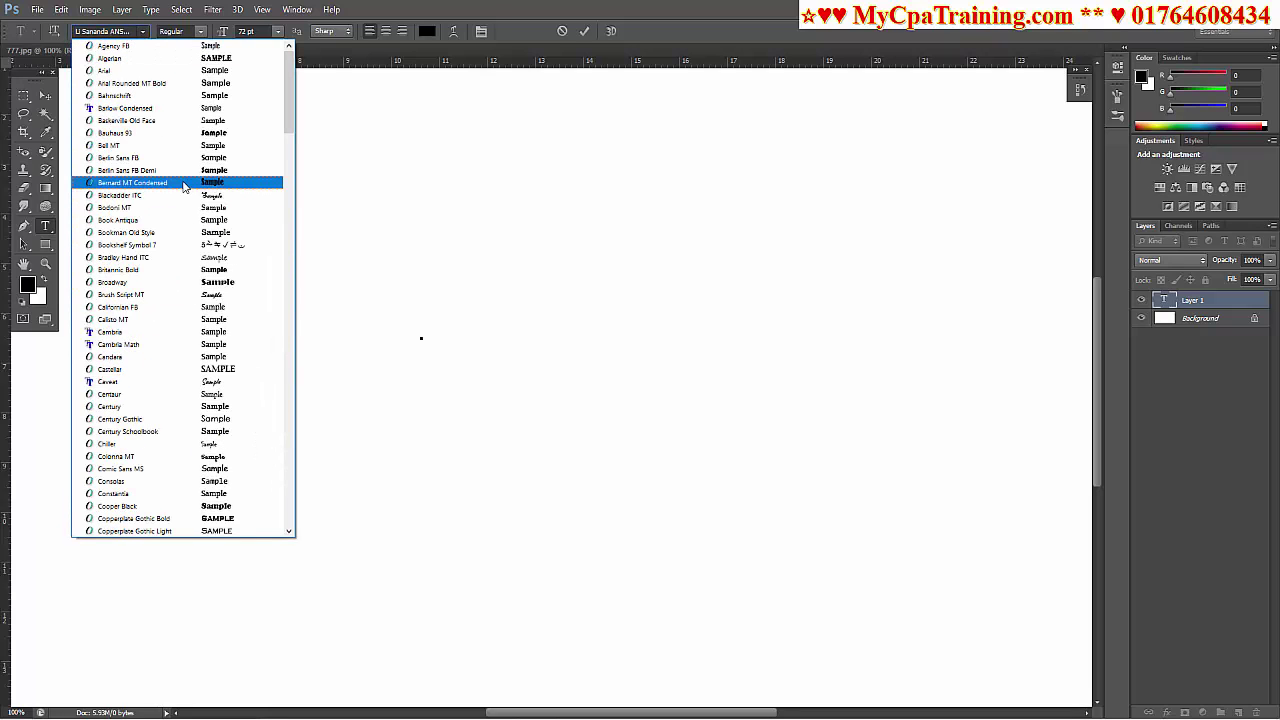
pyautogui.click(160, 58)
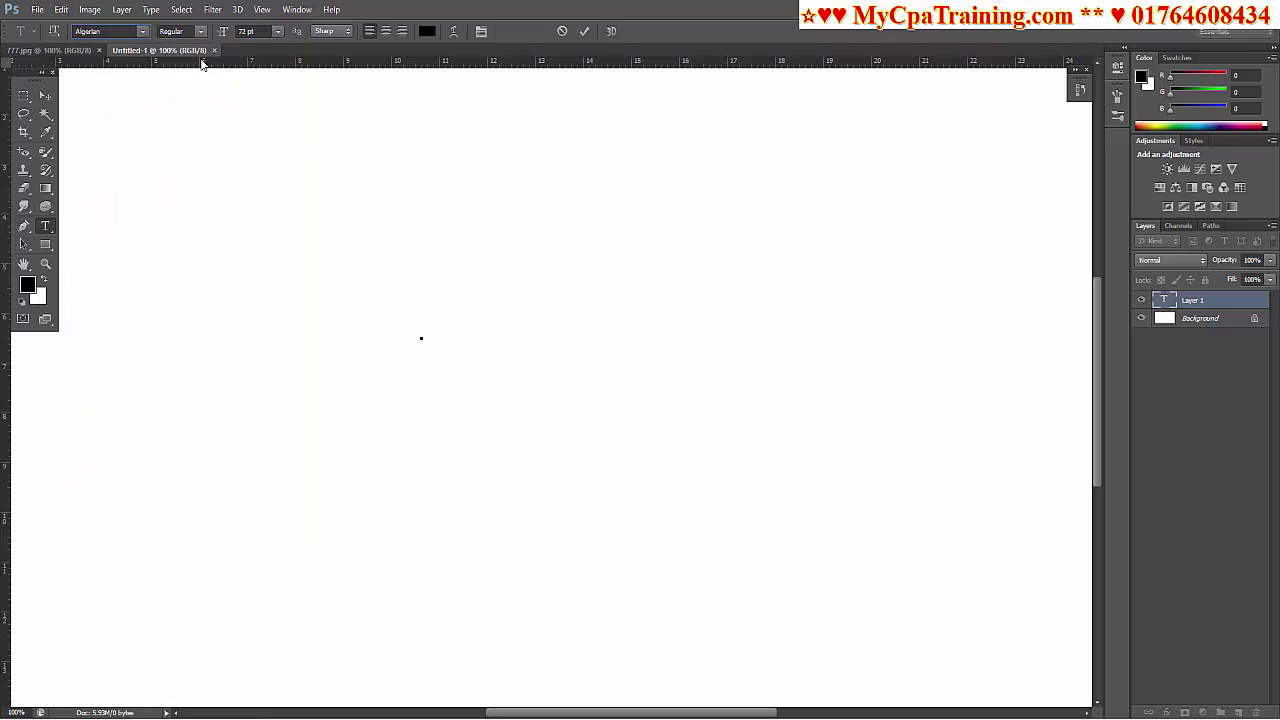
pyautogui.click(460, 378)
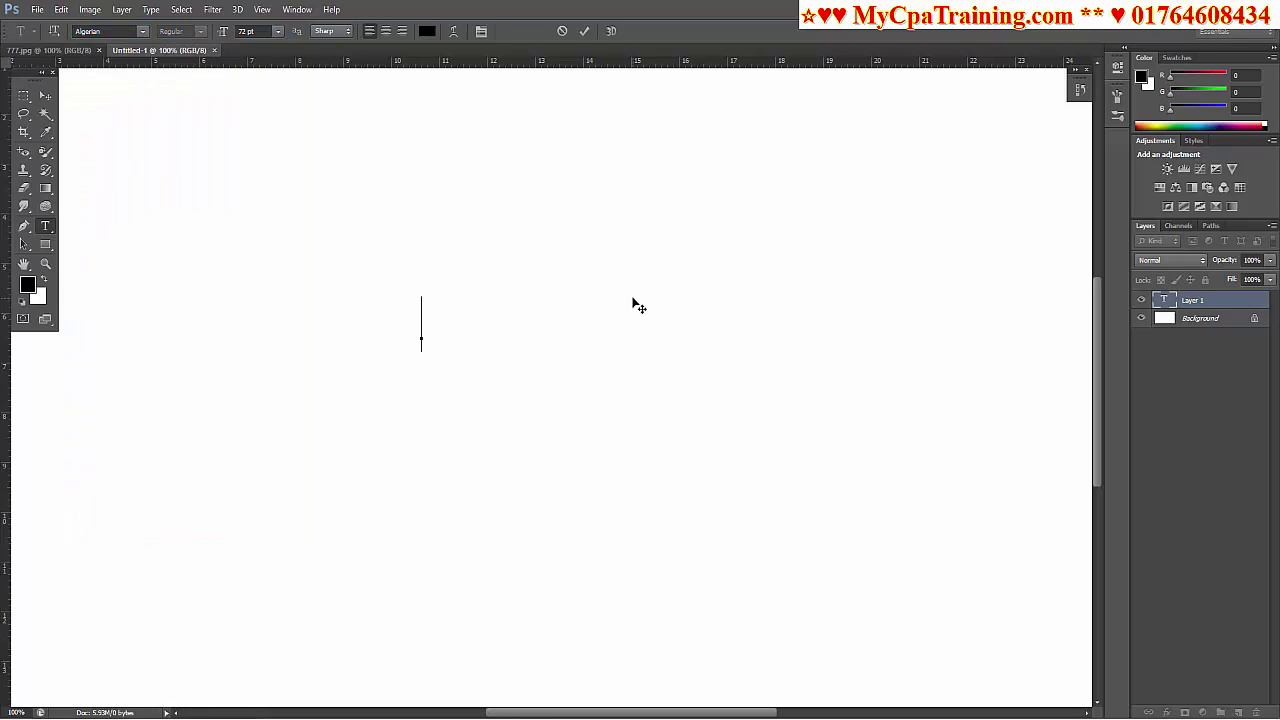
# Type the two-word name in capitals and select all of it.
pyautogui.write('VA')
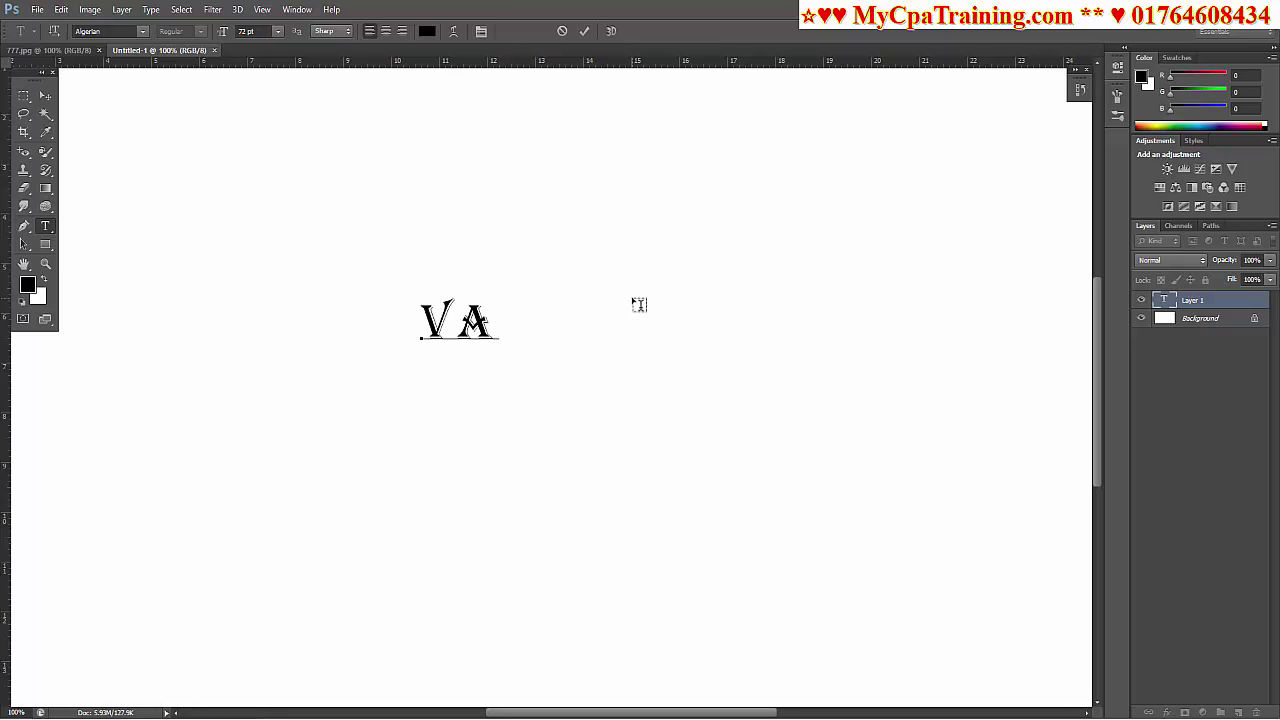
pyautogui.write('I ')
pyautogui.write('SHIPO')
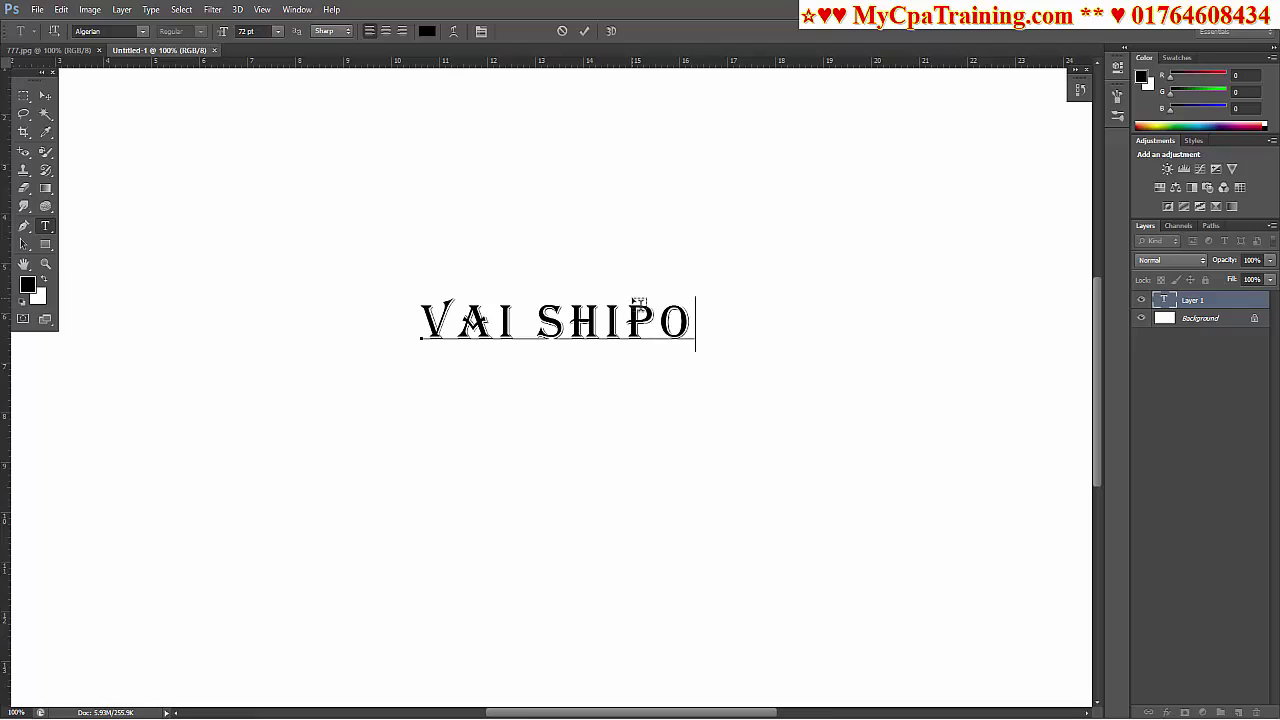
pyautogui.write('N')
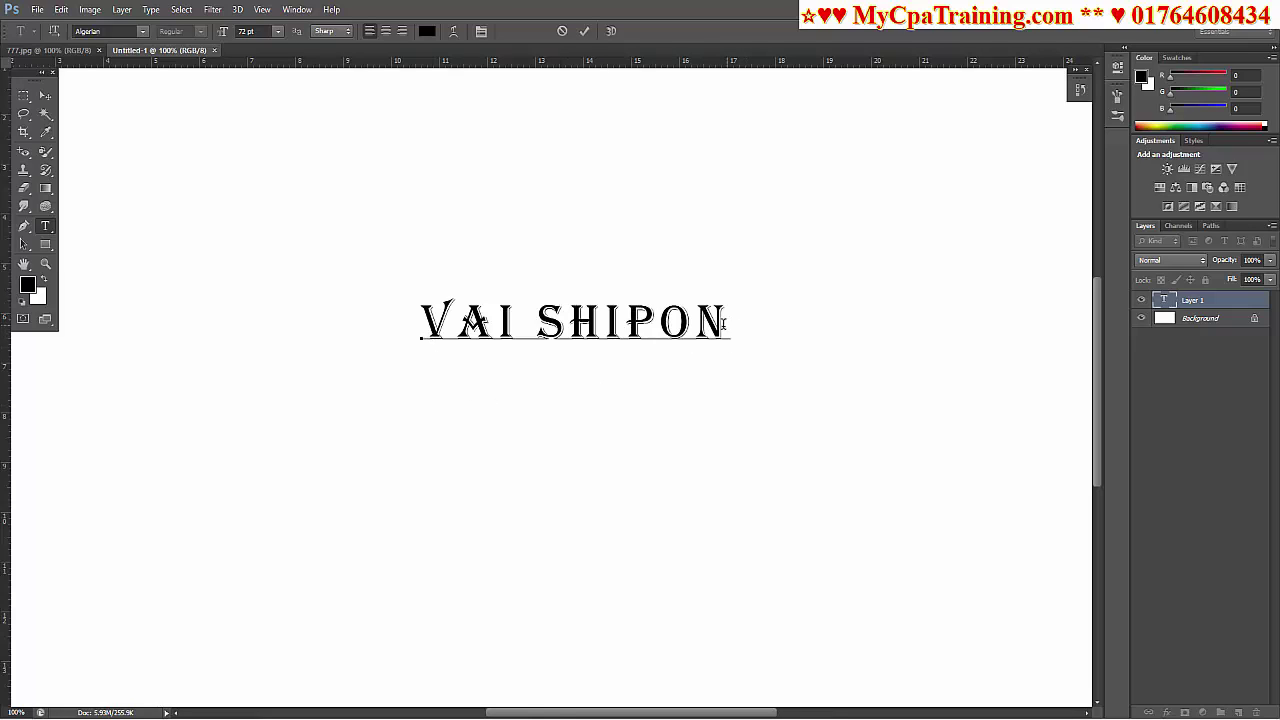
pyautogui.click(657, 326)
pyautogui.hotkey('ctrl', 'a')
pyautogui.click(142, 31)
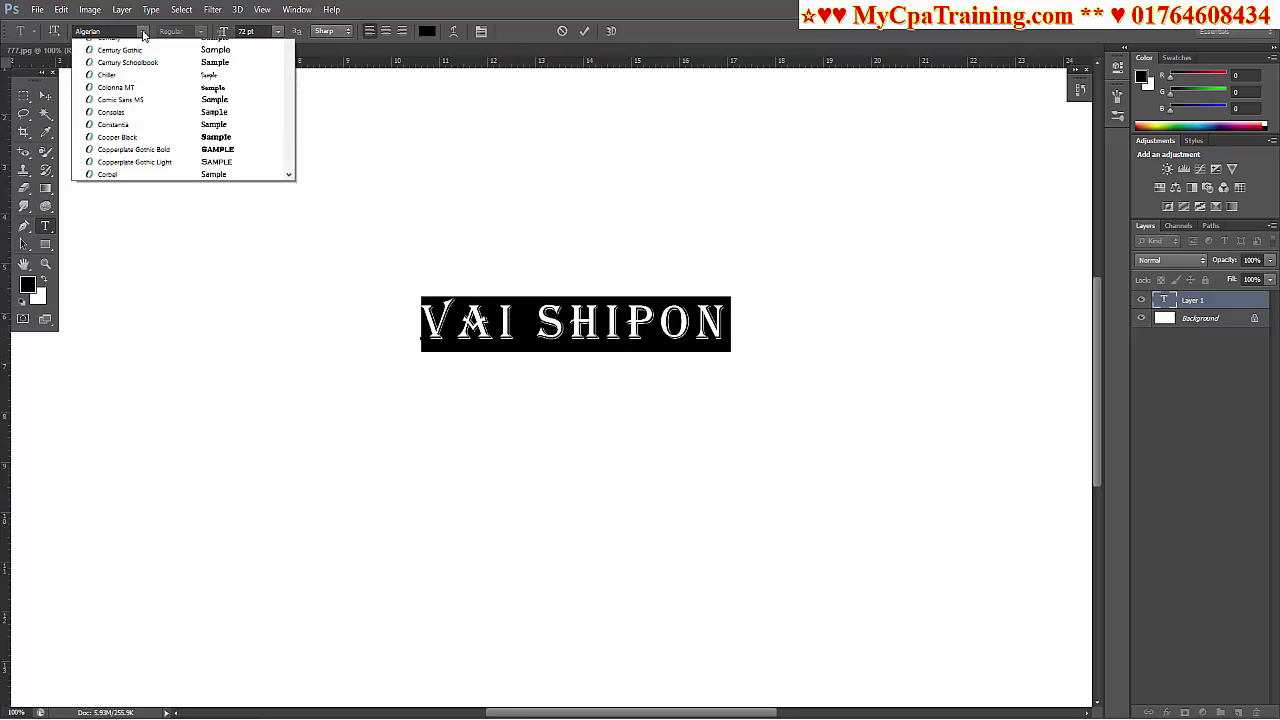
pyautogui.click(473, 321)
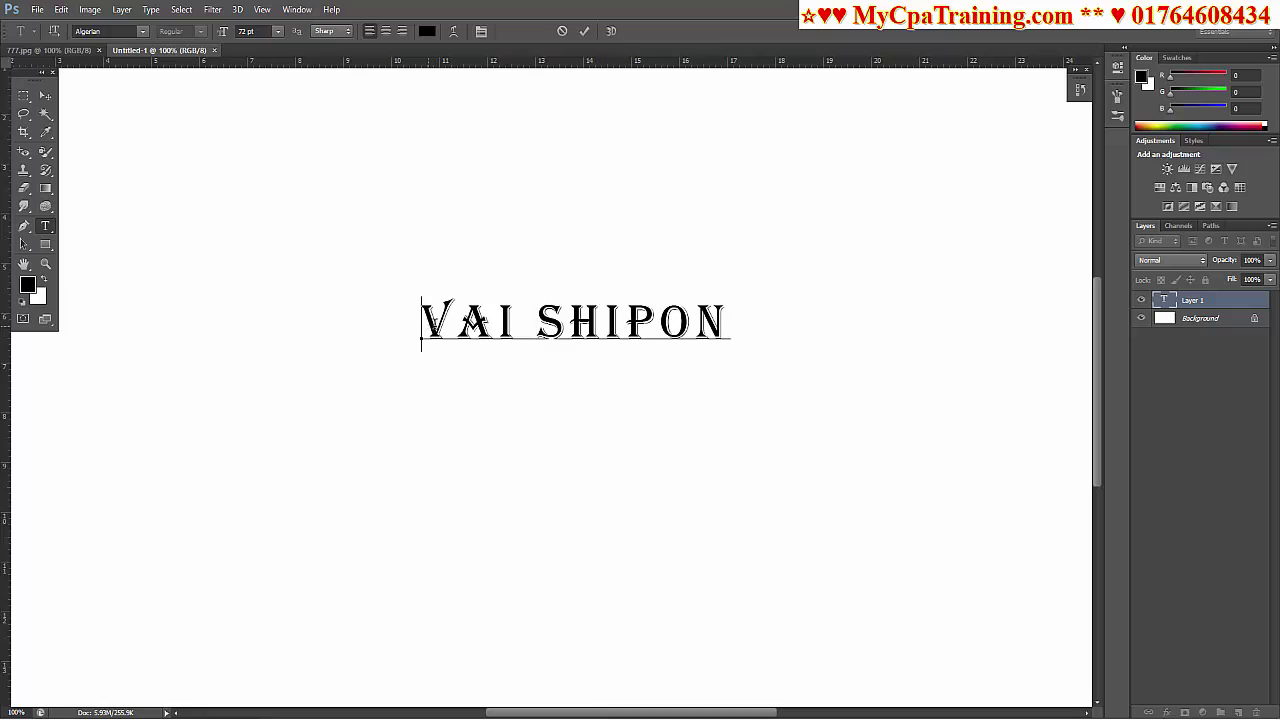
# Change the text font to Bauhaus 93 and reselect the whole text.
pyautogui.moveTo(421, 320); pyautogui.dragTo(724, 322)
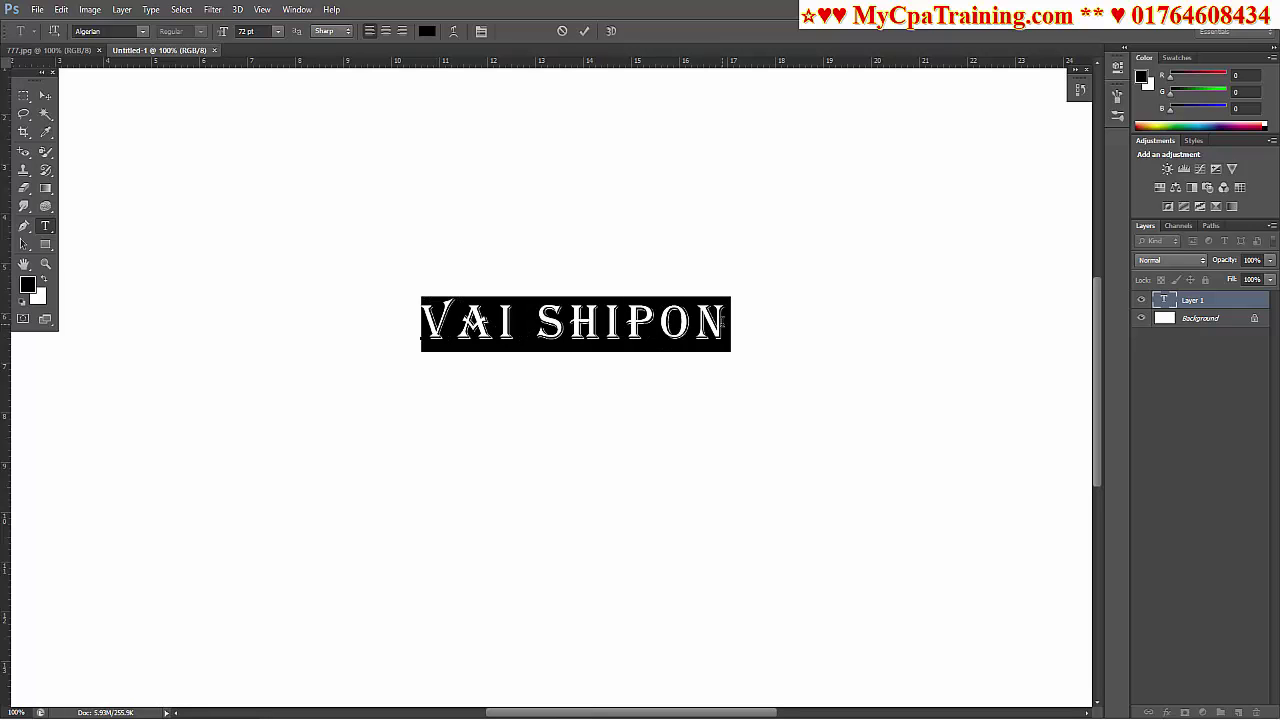
pyautogui.click(142, 31)
pyautogui.click(160, 121)
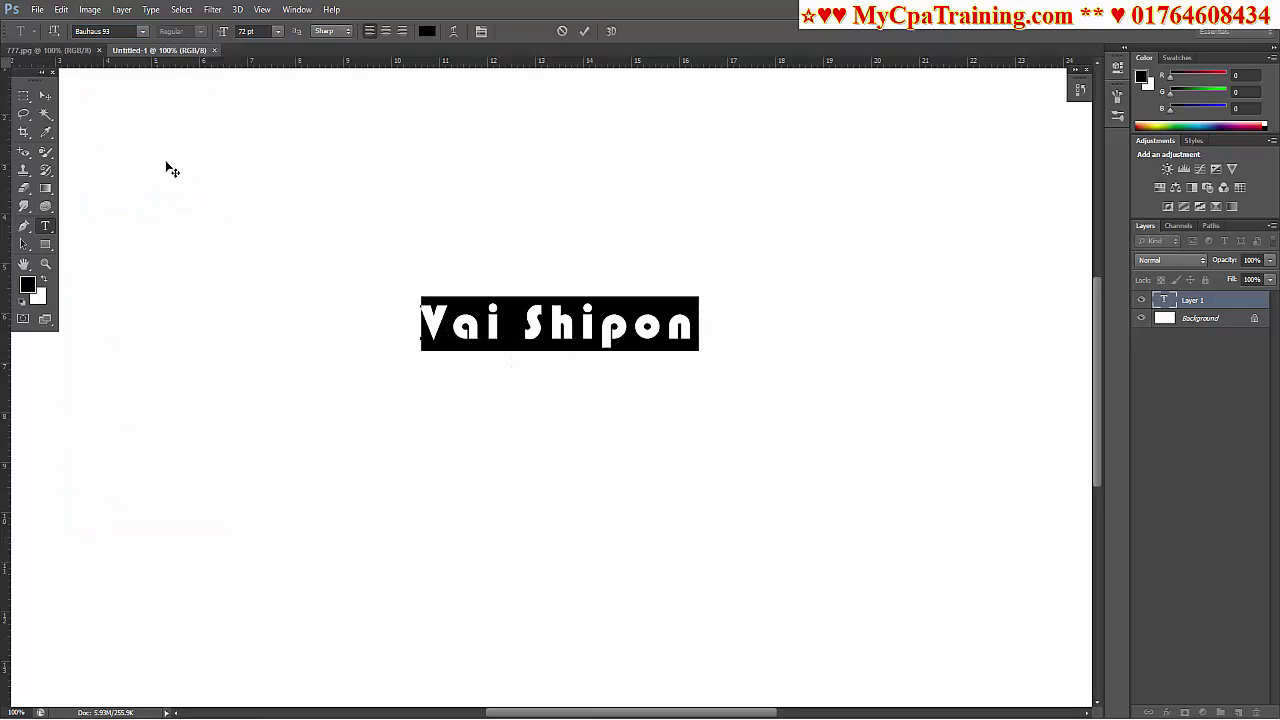
pyautogui.click(666, 362)
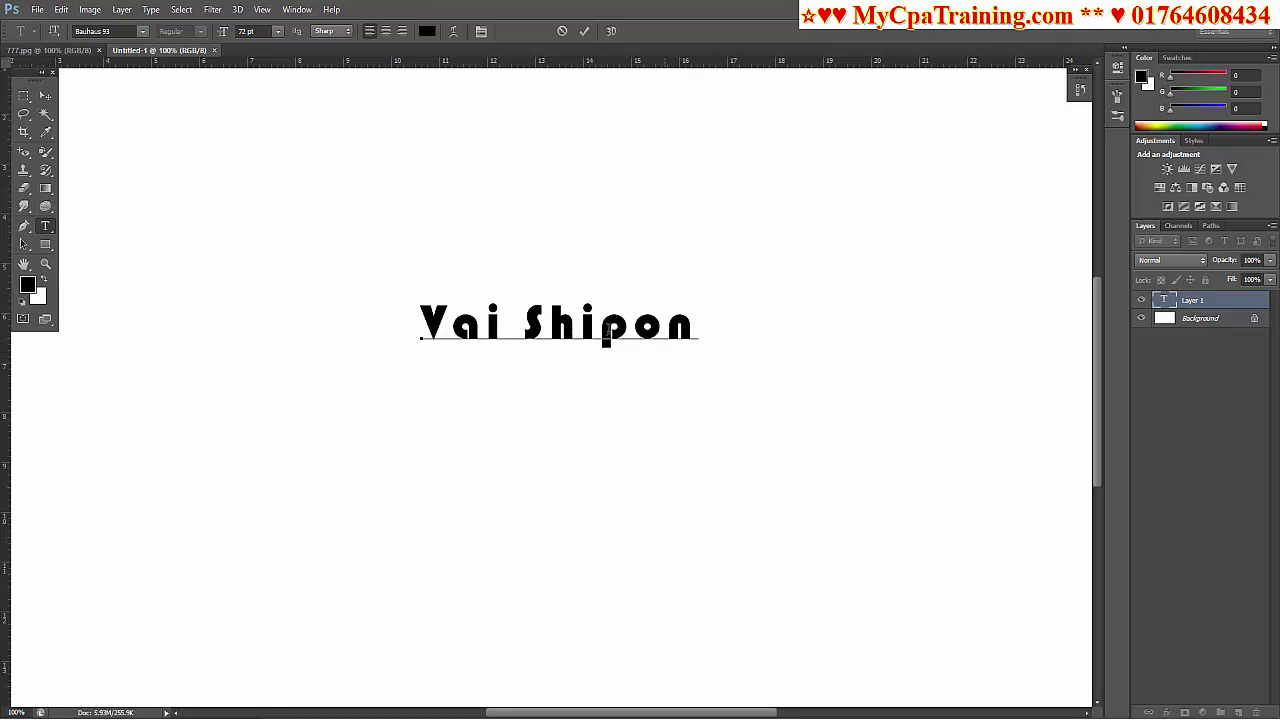
pyautogui.click(524, 338)
pyautogui.moveTo(698, 338); pyautogui.dragTo(290, 350)
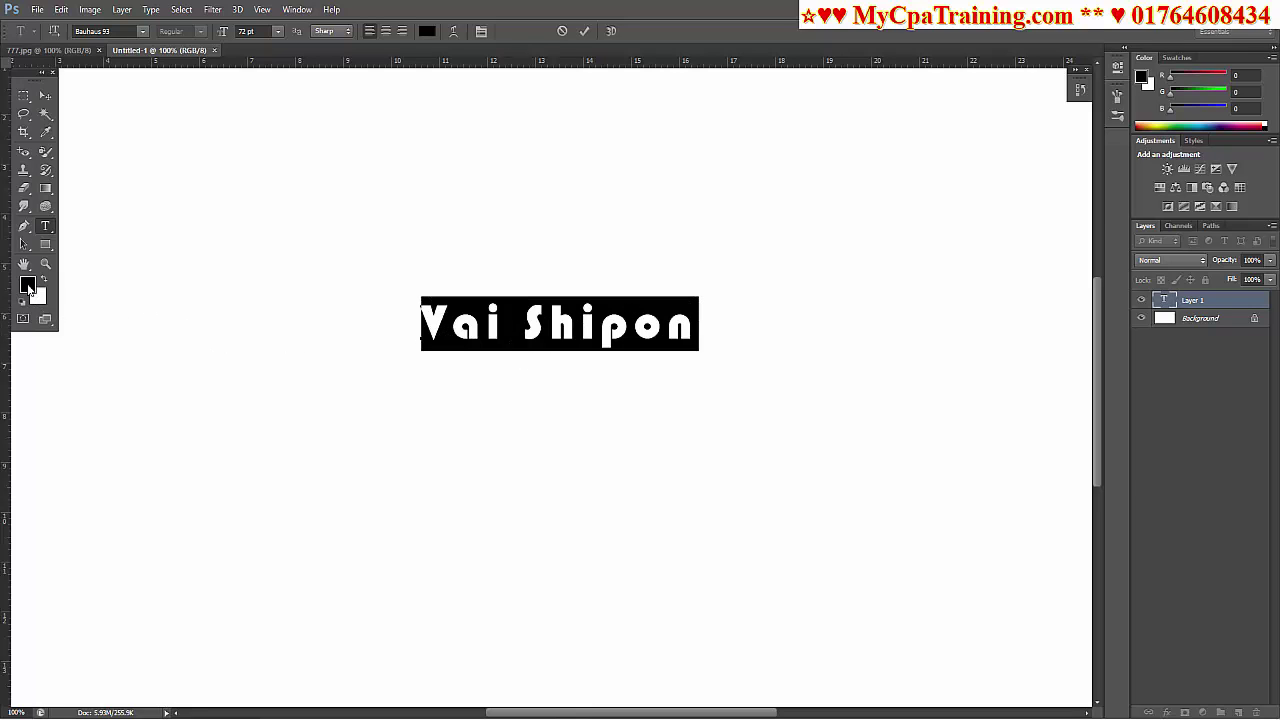
# Try red, pink, green and olive text colours before reaching dark maroon.
pyautogui.click(28, 286)
pyautogui.moveTo(968, 308); pyautogui.dragTo(968, 329)
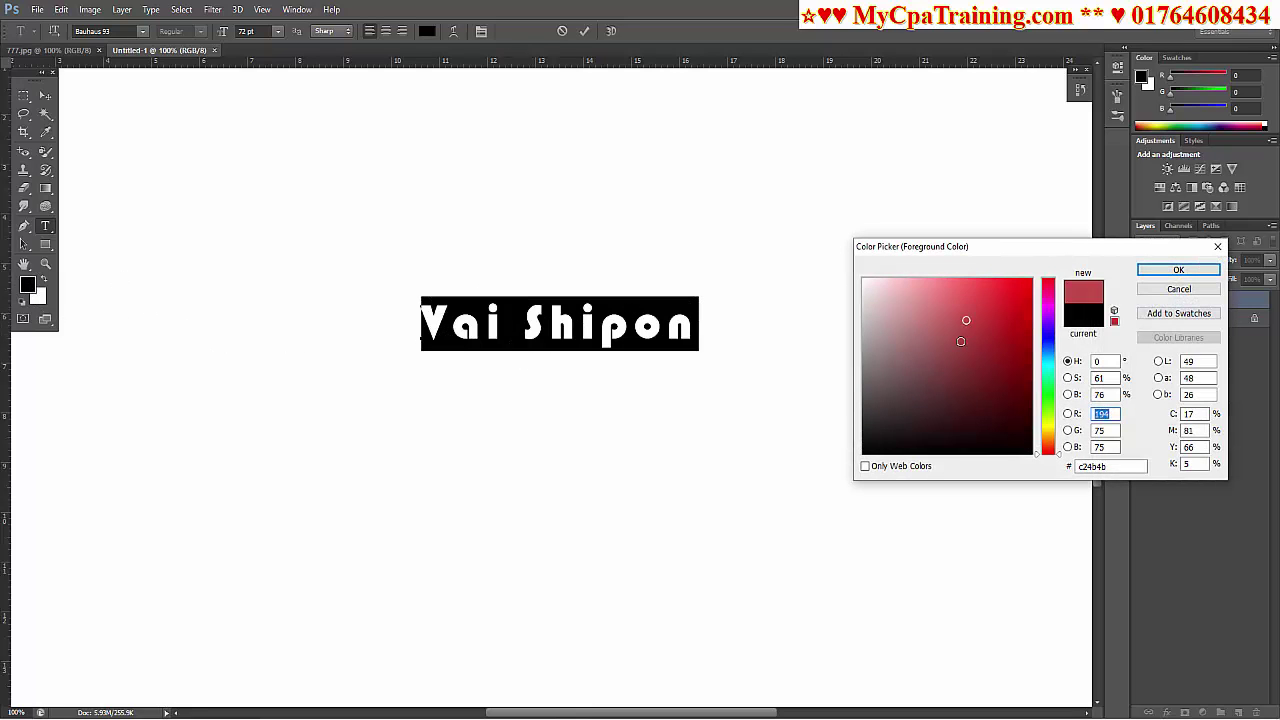
pyautogui.click(1177, 289)
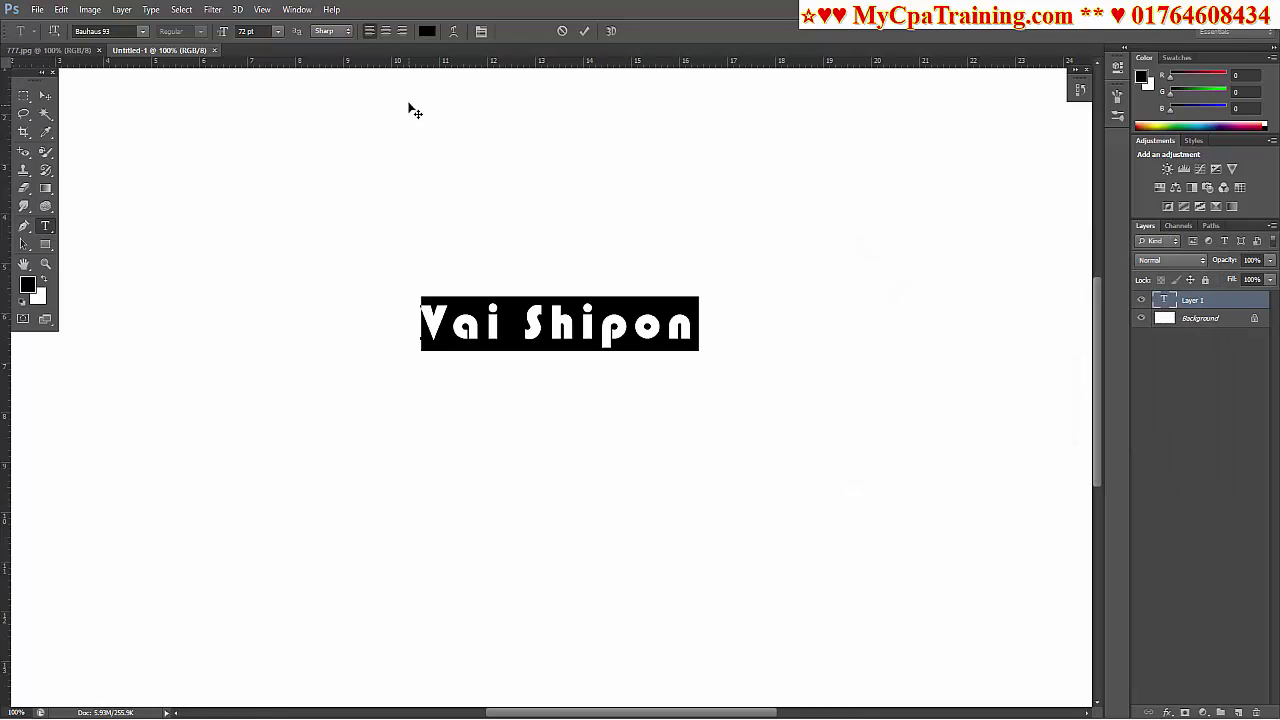
pyautogui.click(427, 31)
pyautogui.moveTo(941, 329); pyautogui.dragTo(1017, 292)
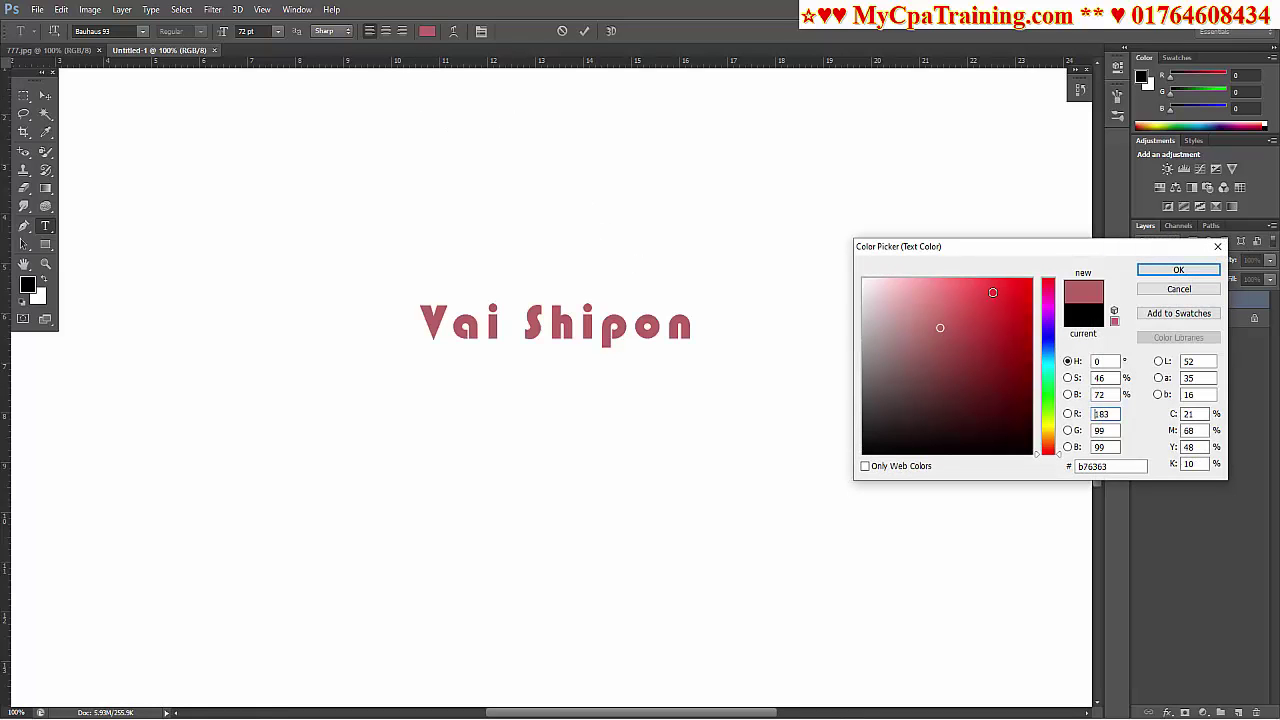
pyautogui.moveTo(1005, 367)
pyautogui.mouseDown()
pyautogui.moveTo(929, 371)
pyautogui.moveTo(906, 323)
pyautogui.mouseUp()
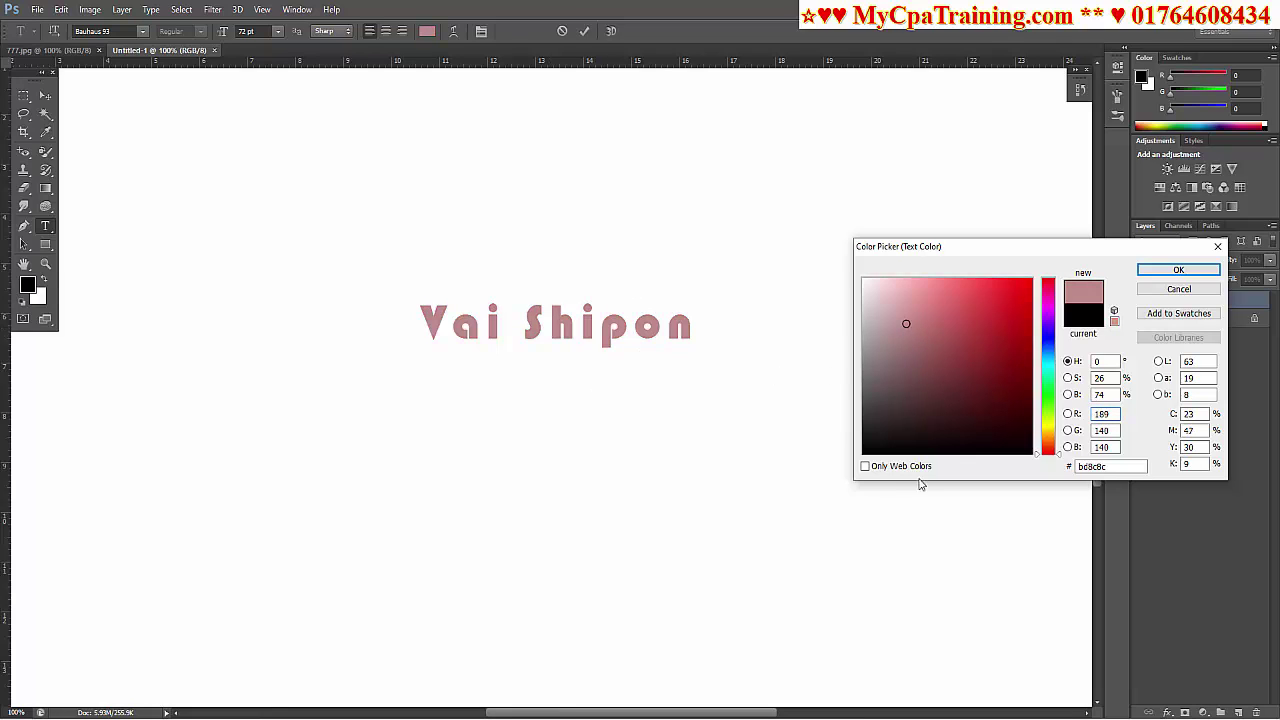
pyautogui.click(1046, 398)
pyautogui.moveTo(988, 316); pyautogui.dragTo(1001, 294)
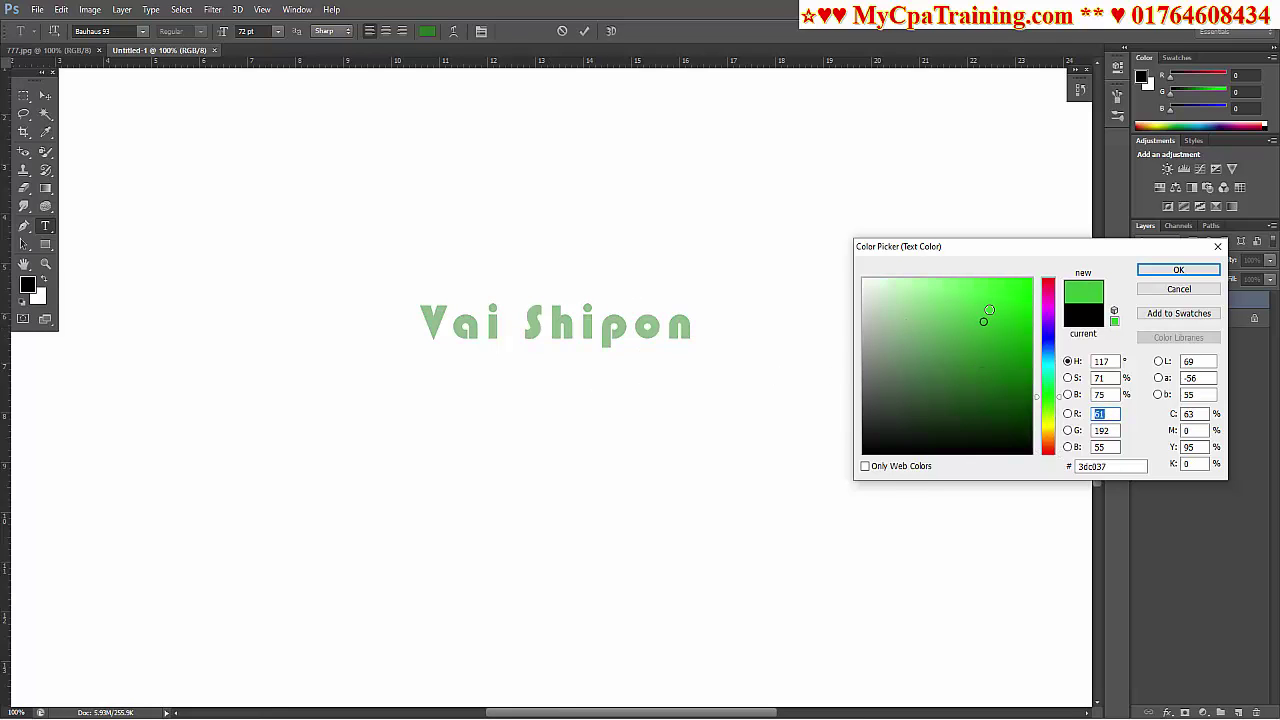
pyautogui.moveTo(993, 345); pyautogui.dragTo(979, 383)
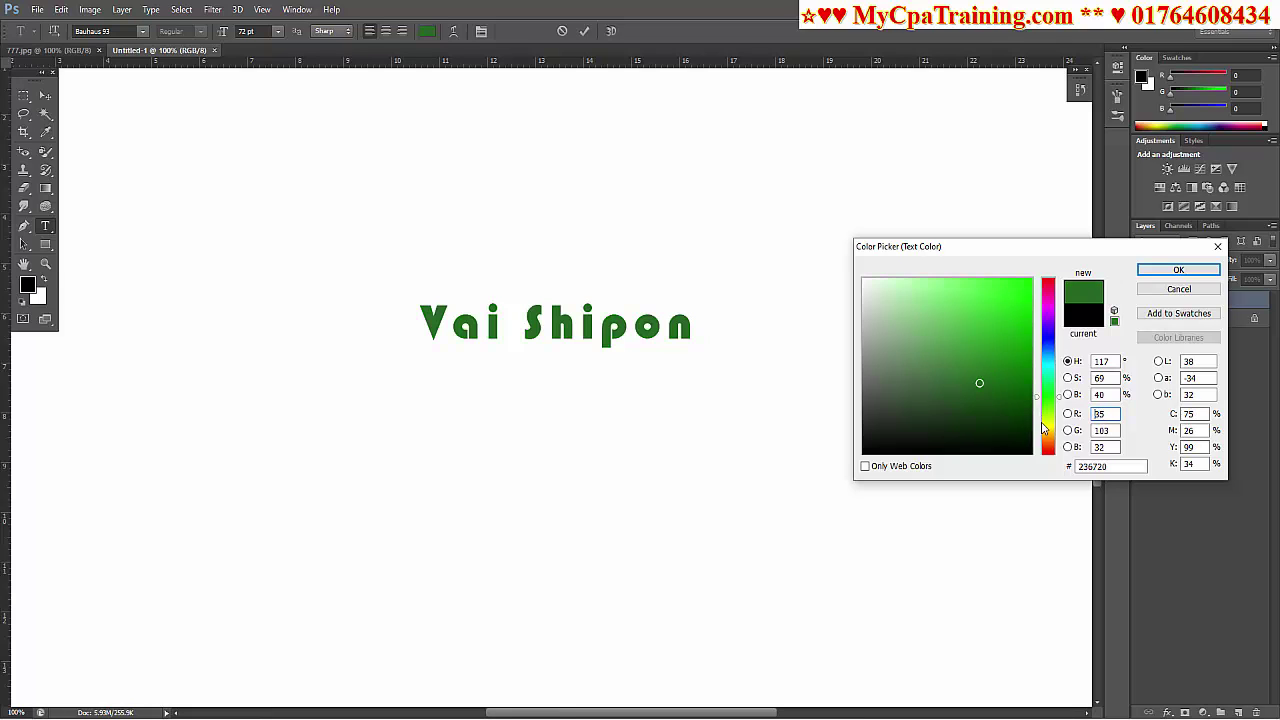
pyautogui.click(1048, 428)
pyautogui.moveTo(1003, 311)
pyautogui.mouseDown()
pyautogui.moveTo(937, 306)
pyautogui.moveTo(930, 324)
pyautogui.moveTo(988, 294)
pyautogui.moveTo(963, 389)
pyautogui.mouseUp()
pyautogui.moveTo(1048, 312); pyautogui.dragTo(1048, 287)
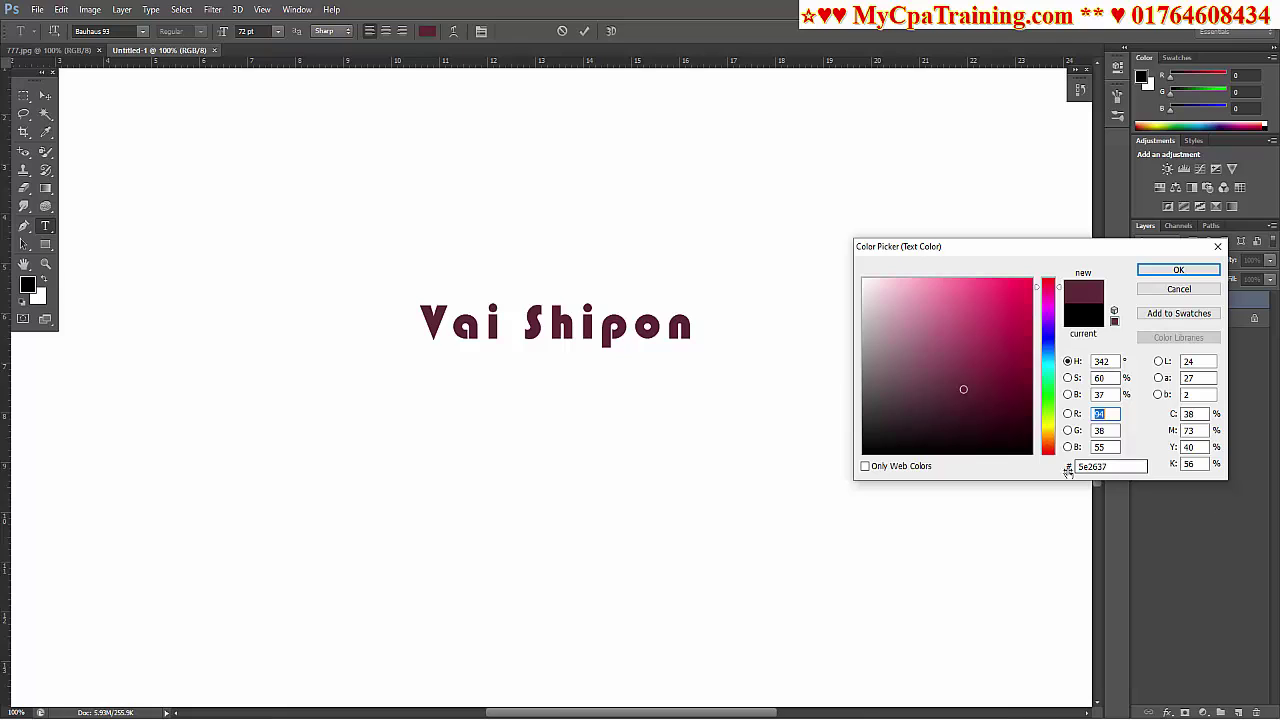
# Enter hex 5e2637 in the Color Picker and apply it to the text.
pyautogui.click(1114, 463)
pyautogui.doubleClick(1109, 466)
pyautogui.rightClick(1086, 466)
pyautogui.click(1100, 507)
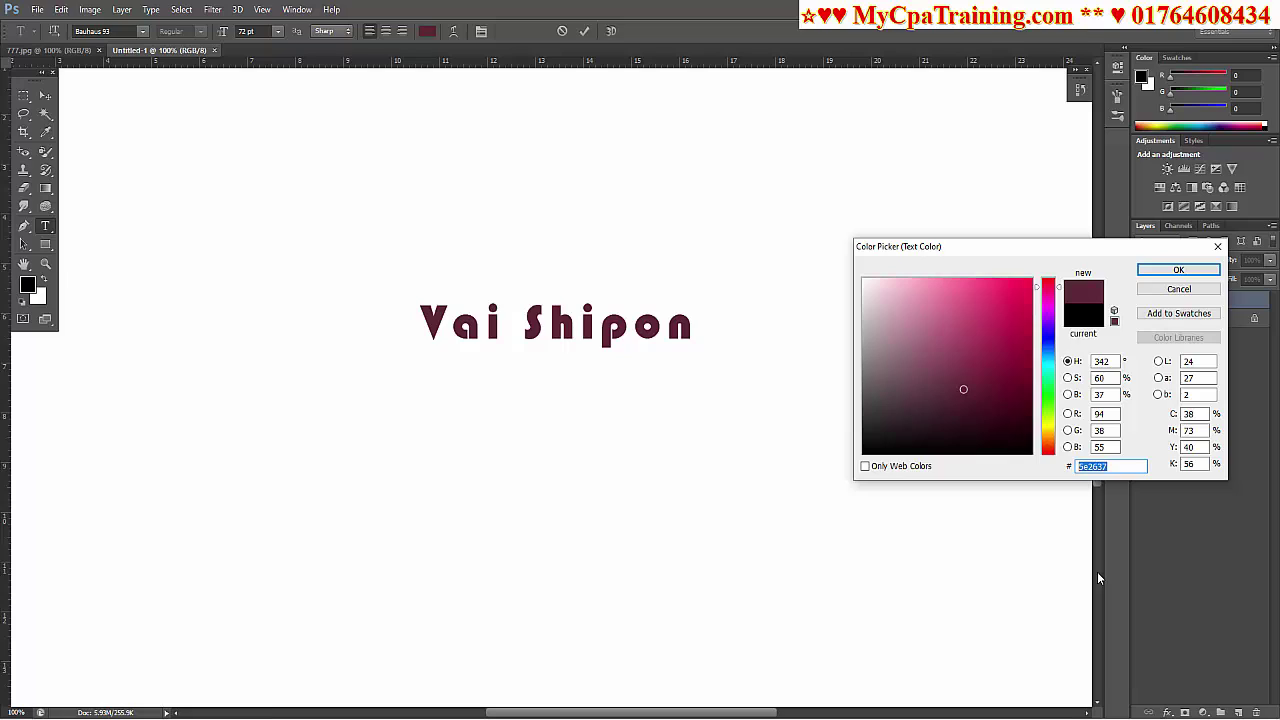
pyautogui.write('000000')
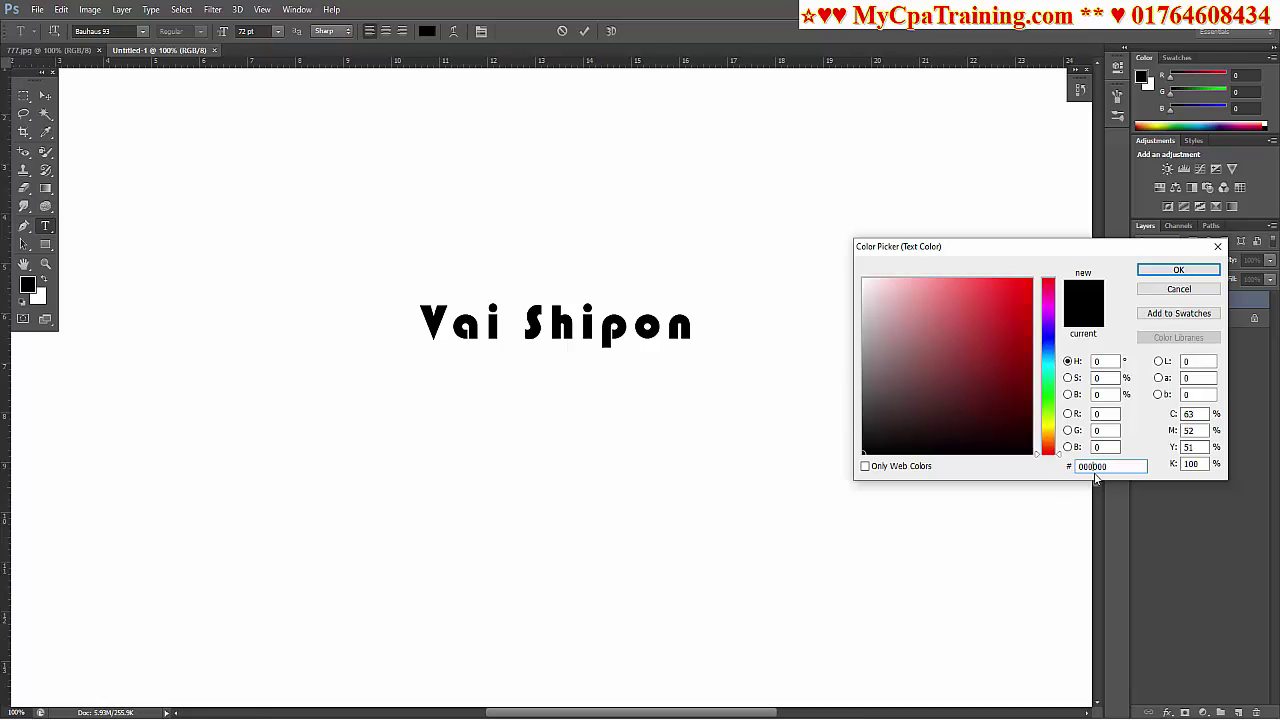
pyautogui.moveTo(1120, 467); pyautogui.dragTo(1040, 466)
pyautogui.write('ffff')
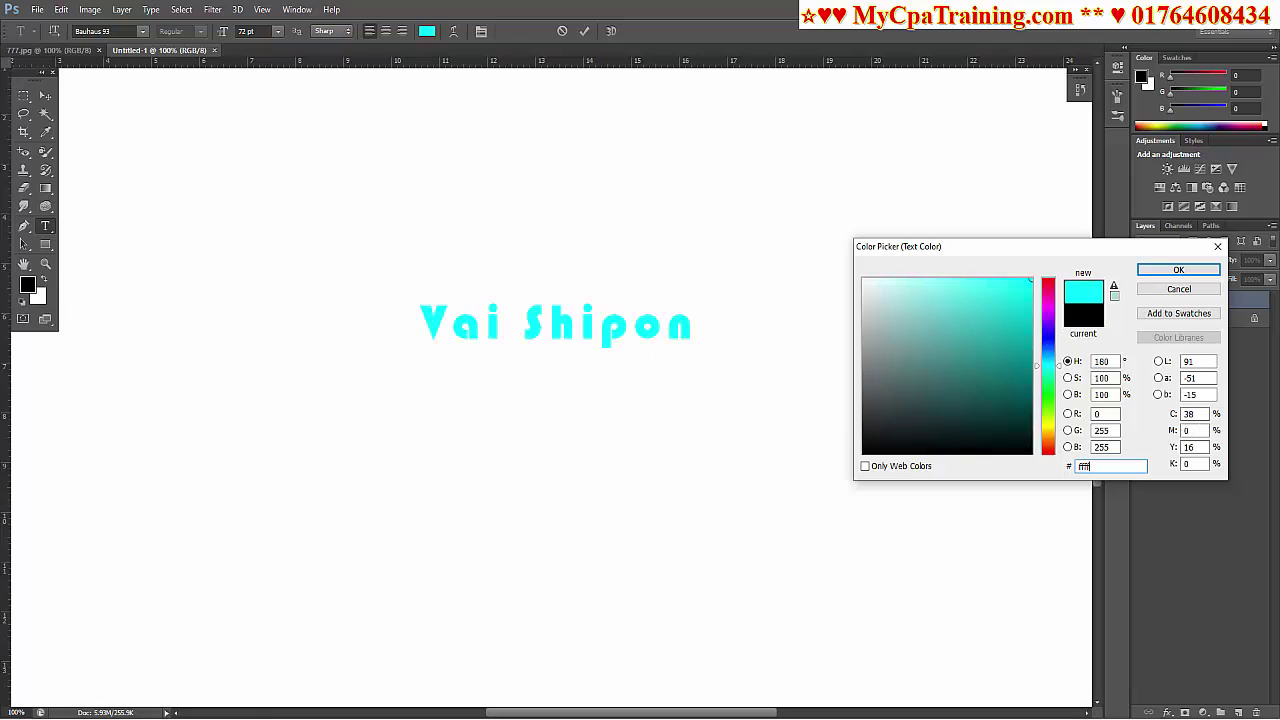
pyautogui.write('ff')
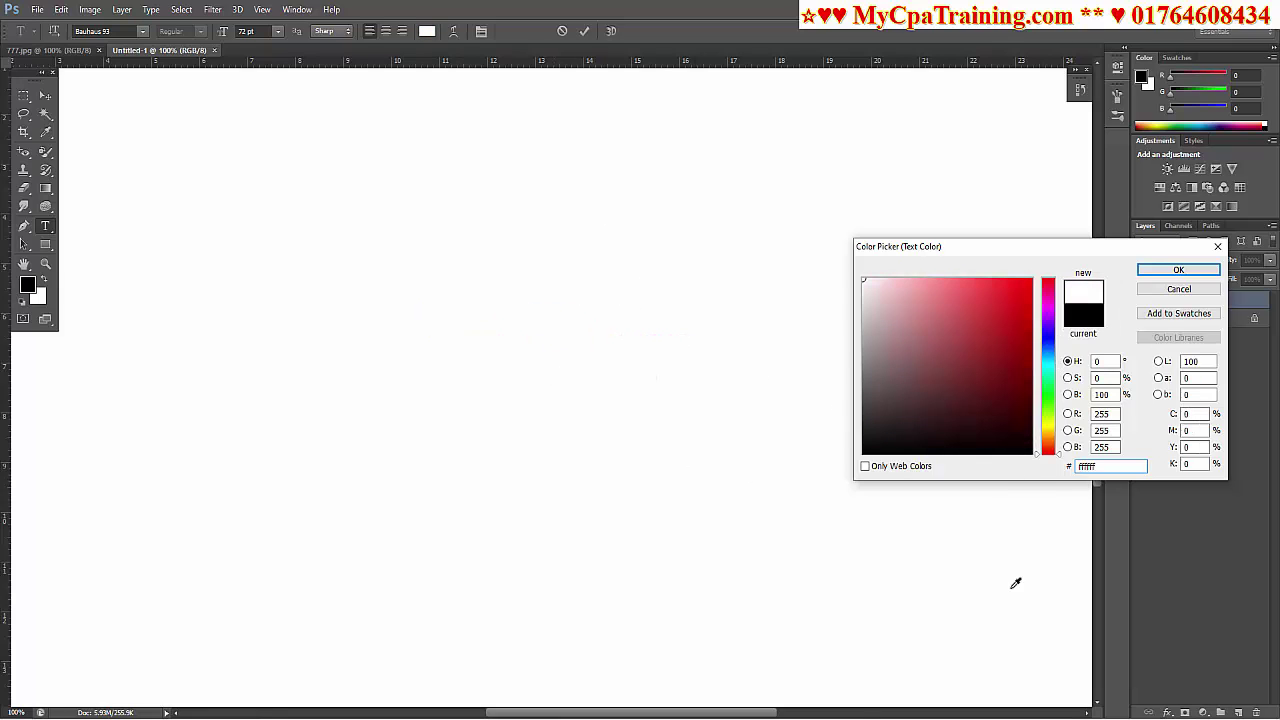
pyautogui.moveTo(1104, 468); pyautogui.dragTo(1036, 473)
pyautogui.write('5e2637')
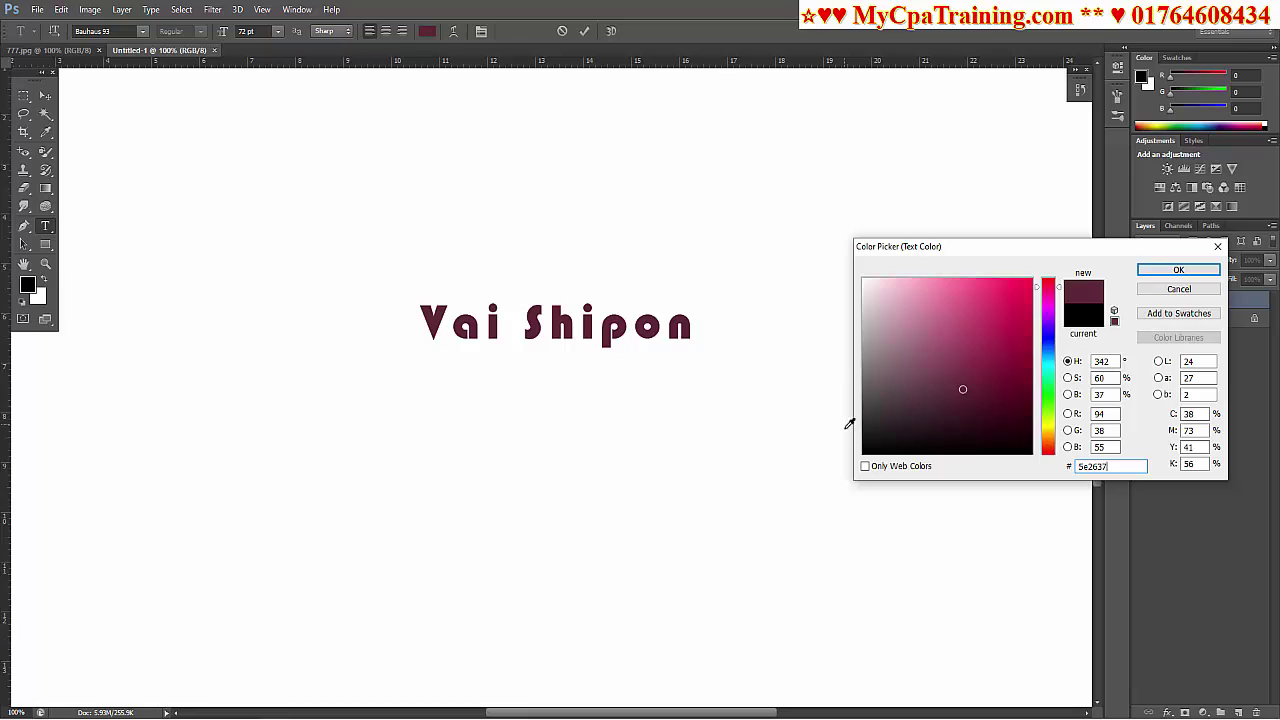
pyautogui.moveTo(1086, 247); pyautogui.dragTo(1012, 219)
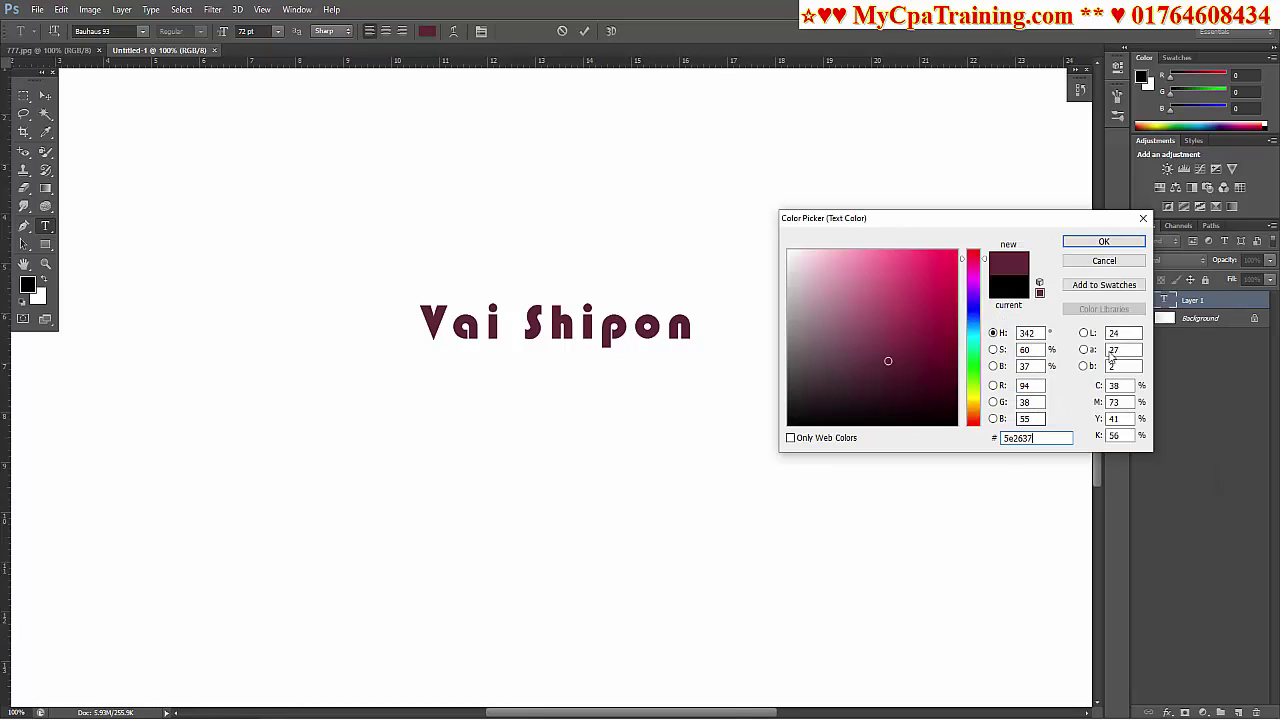
pyautogui.click(917, 330)
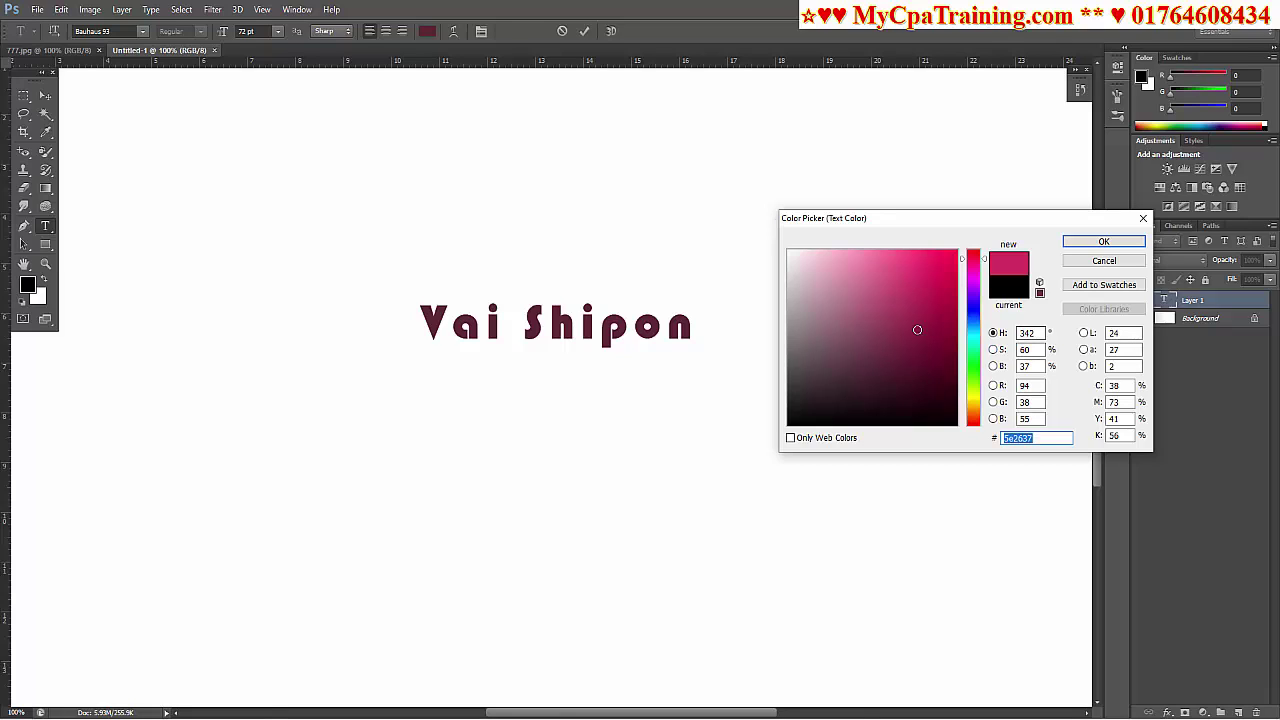
pyautogui.press('Return')
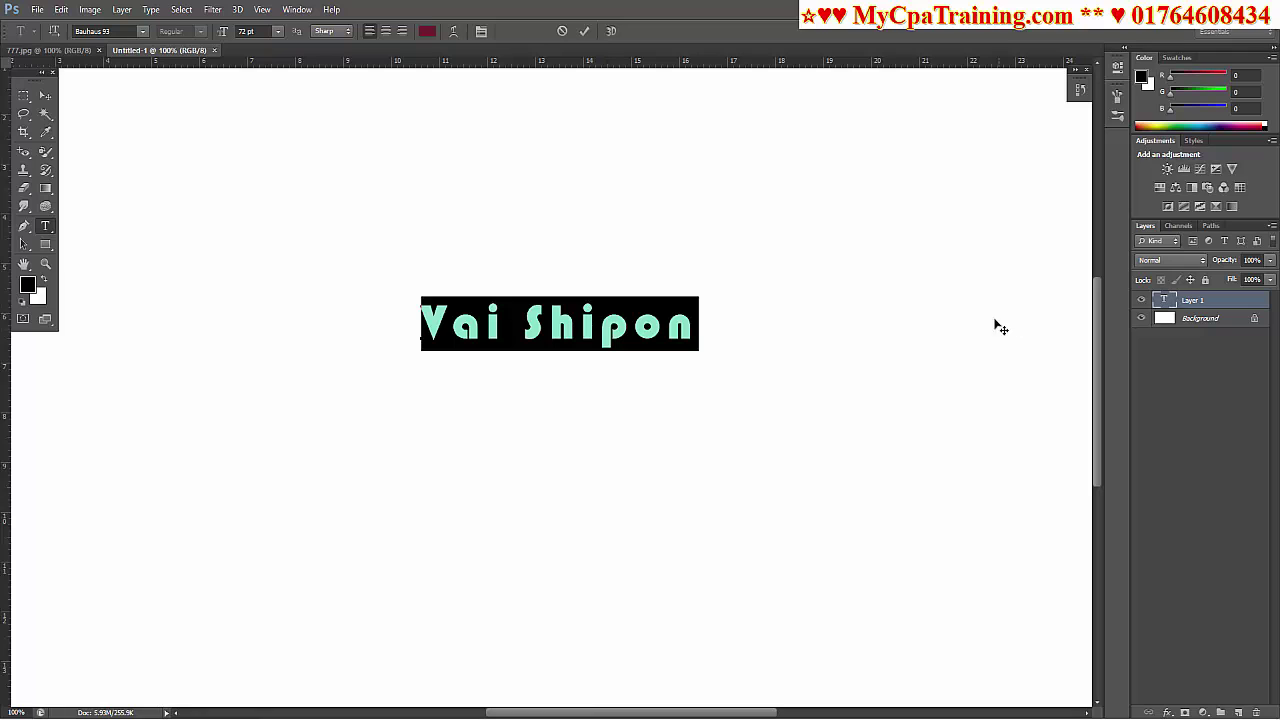
# Commit the maroon text and open Layer Style Blending Options from the layer's context menu.
pyautogui.click(1240, 308)
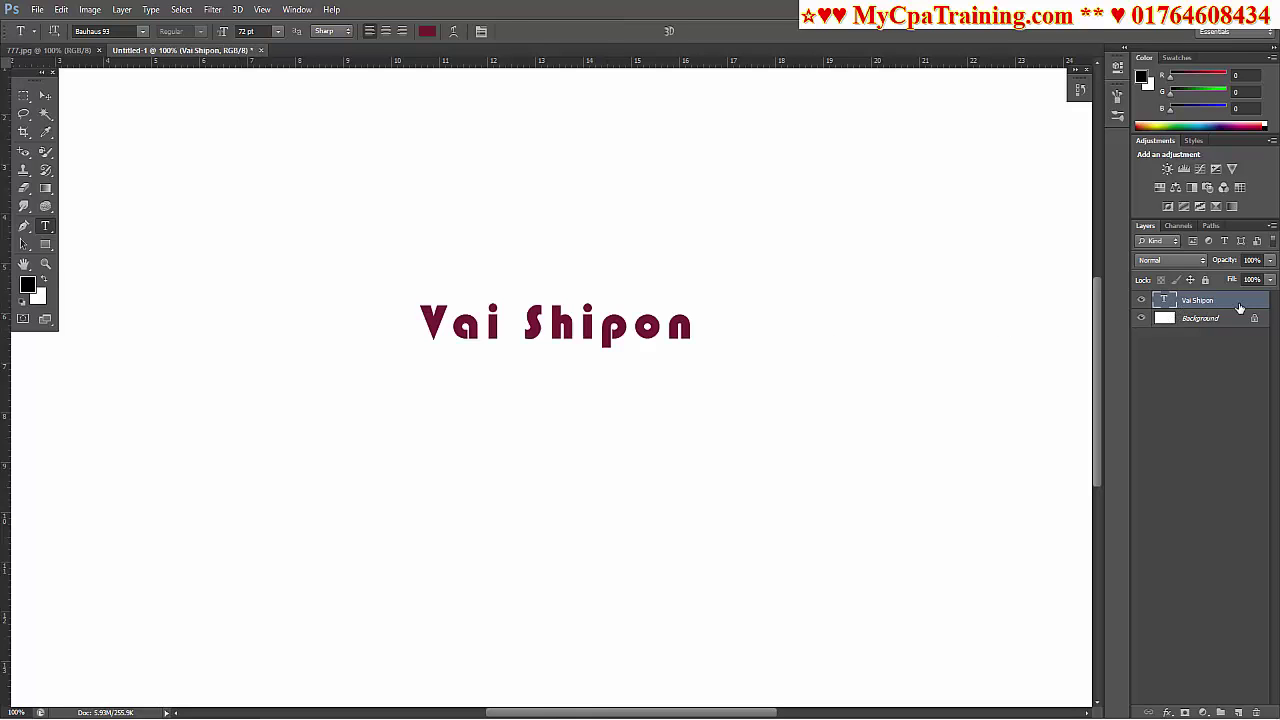
pyautogui.doubleClick(1240, 304)
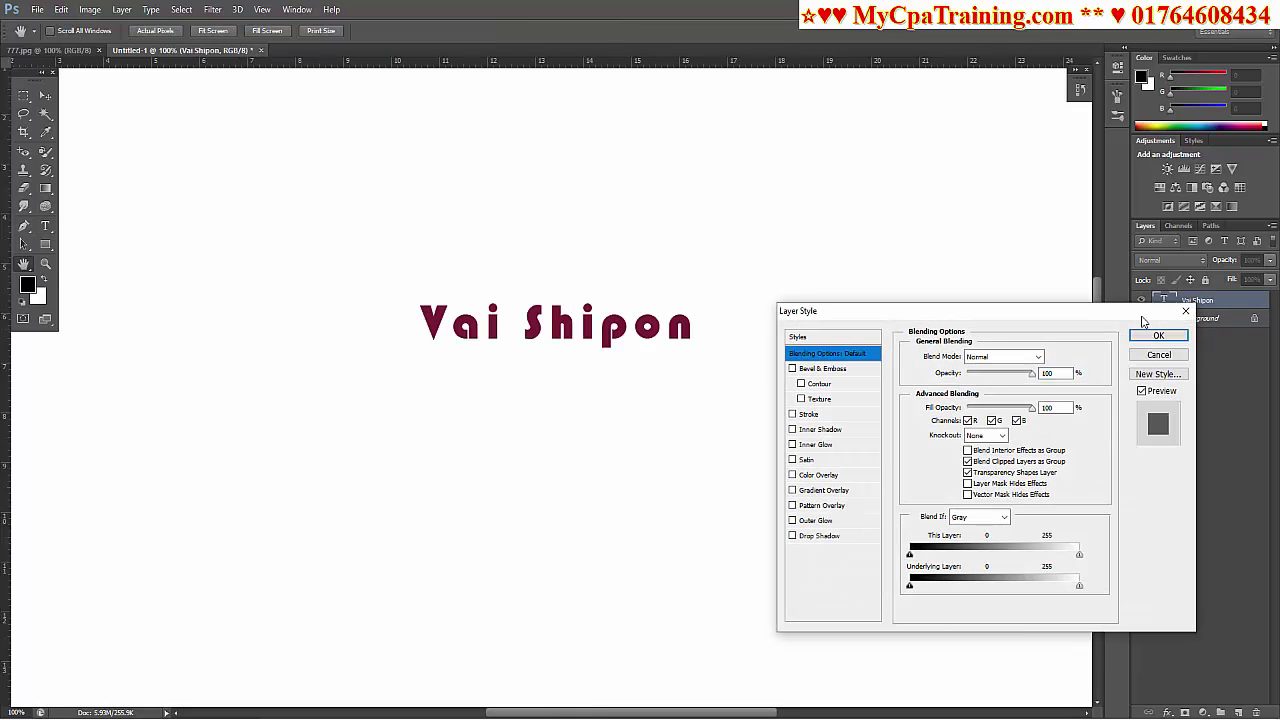
pyautogui.moveTo(1120, 309); pyautogui.dragTo(1070, 189)
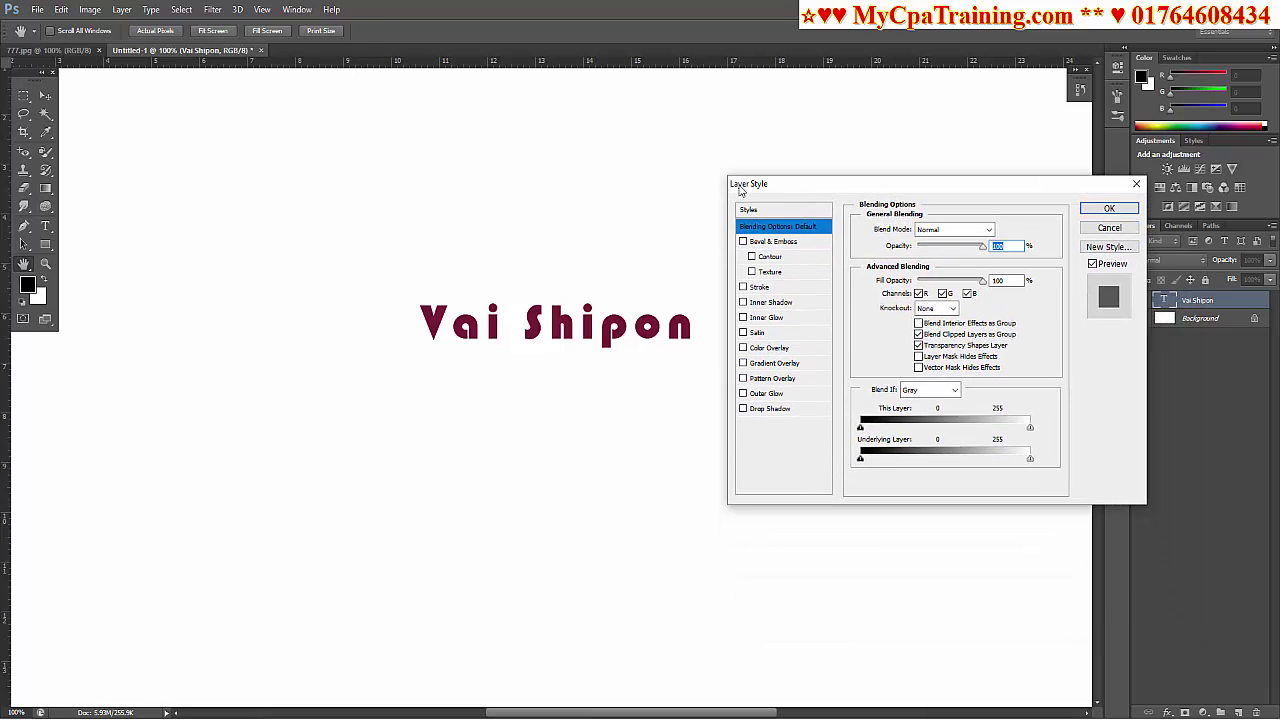
pyautogui.click(1136, 183)
pyautogui.rightClick(1206, 301)
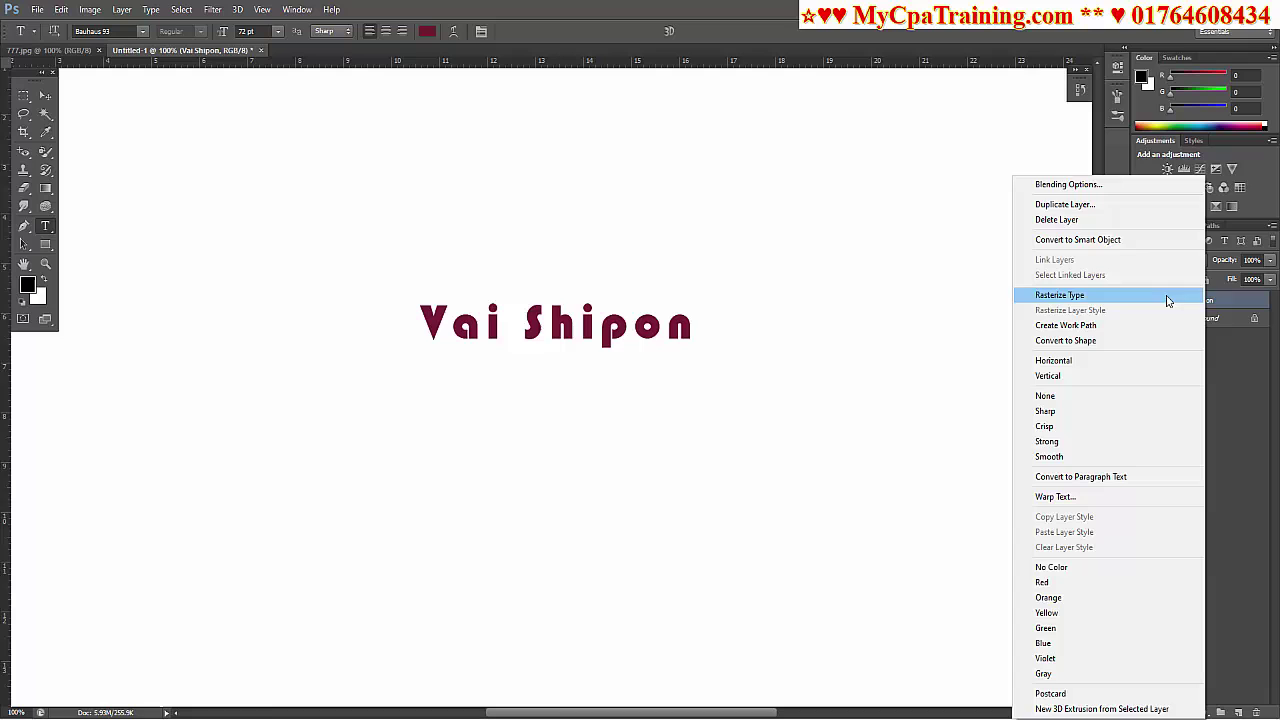
pyautogui.click(1048, 185)
pyautogui.moveTo(949, 196); pyautogui.dragTo(936, 199)
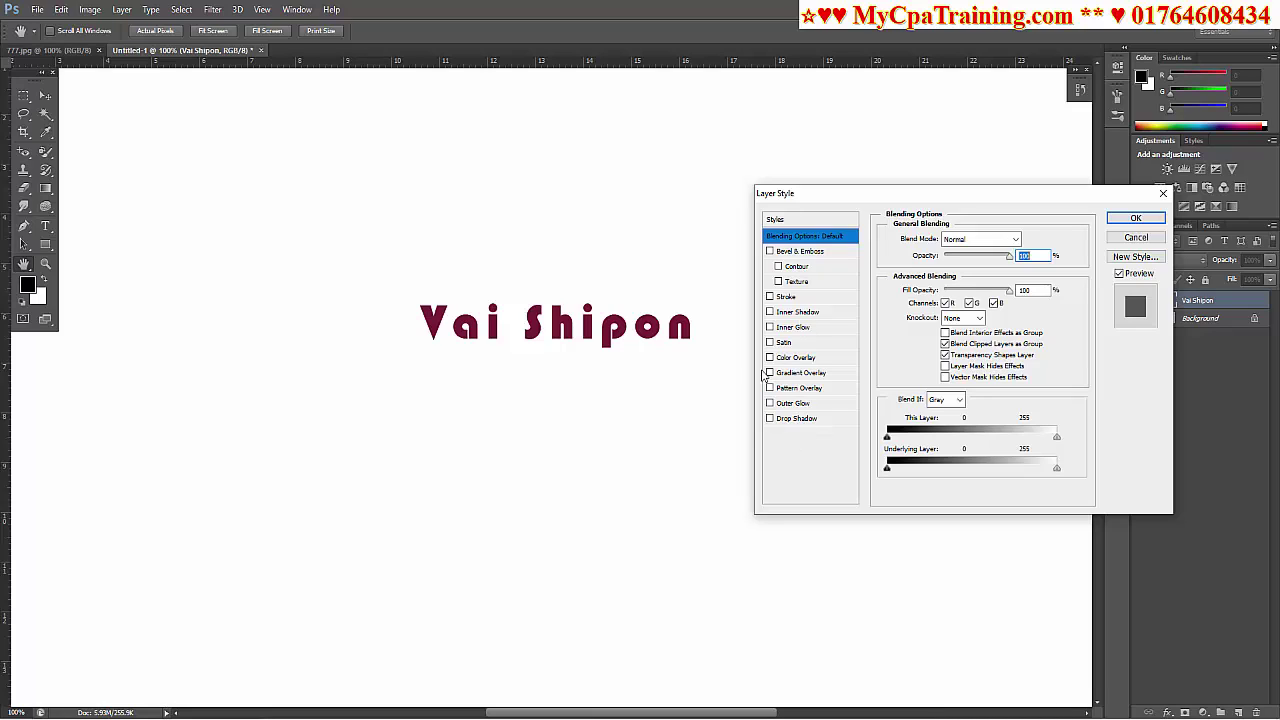
pyautogui.click(769, 252)
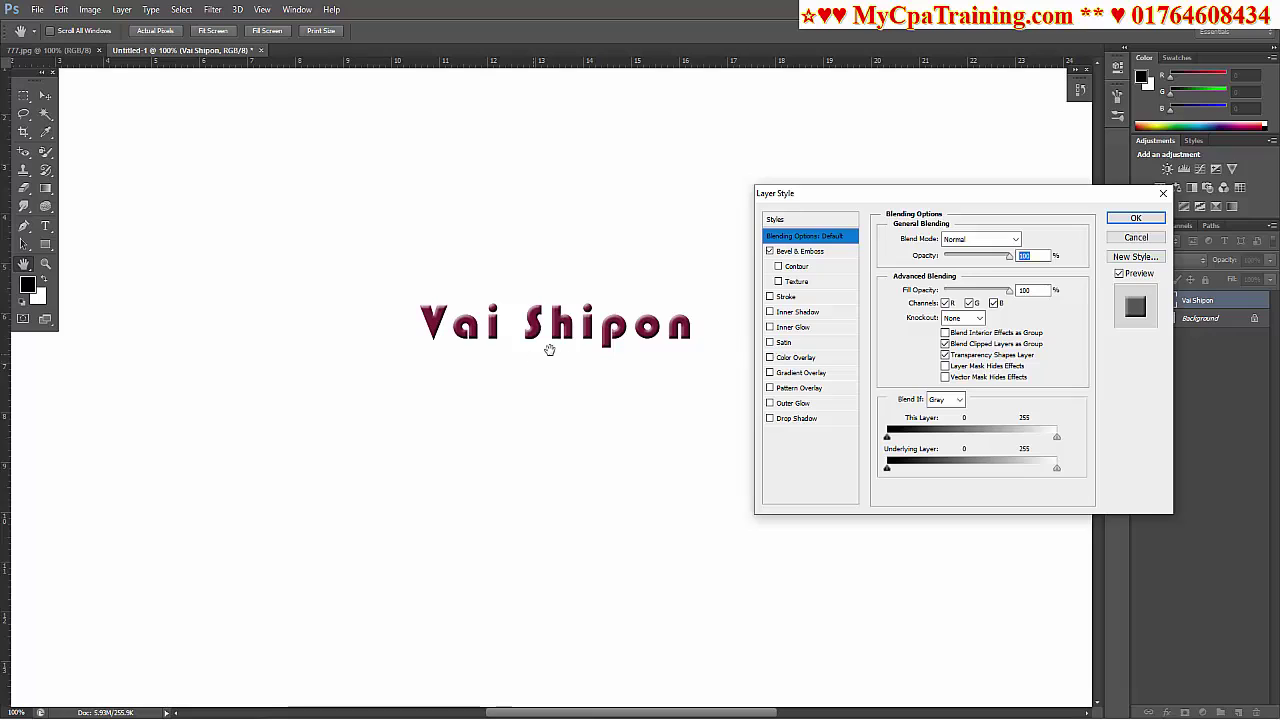
pyautogui.click(800, 257)
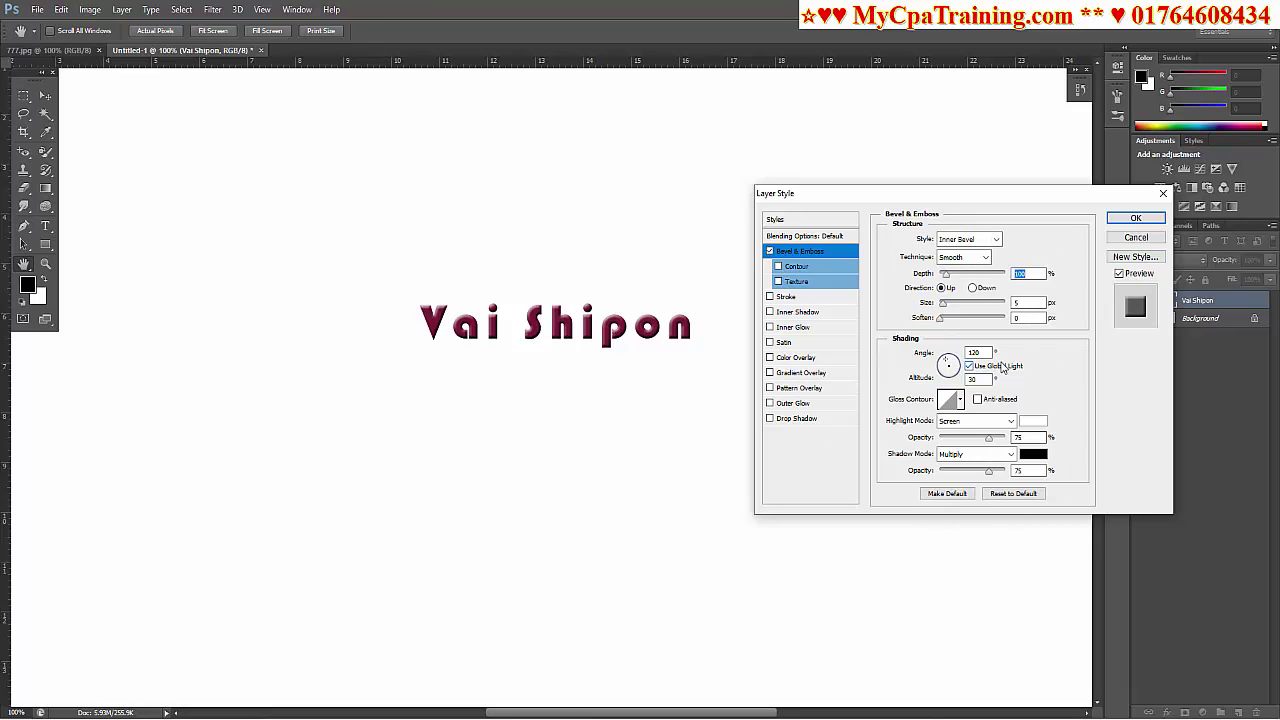
pyautogui.click(815, 236)
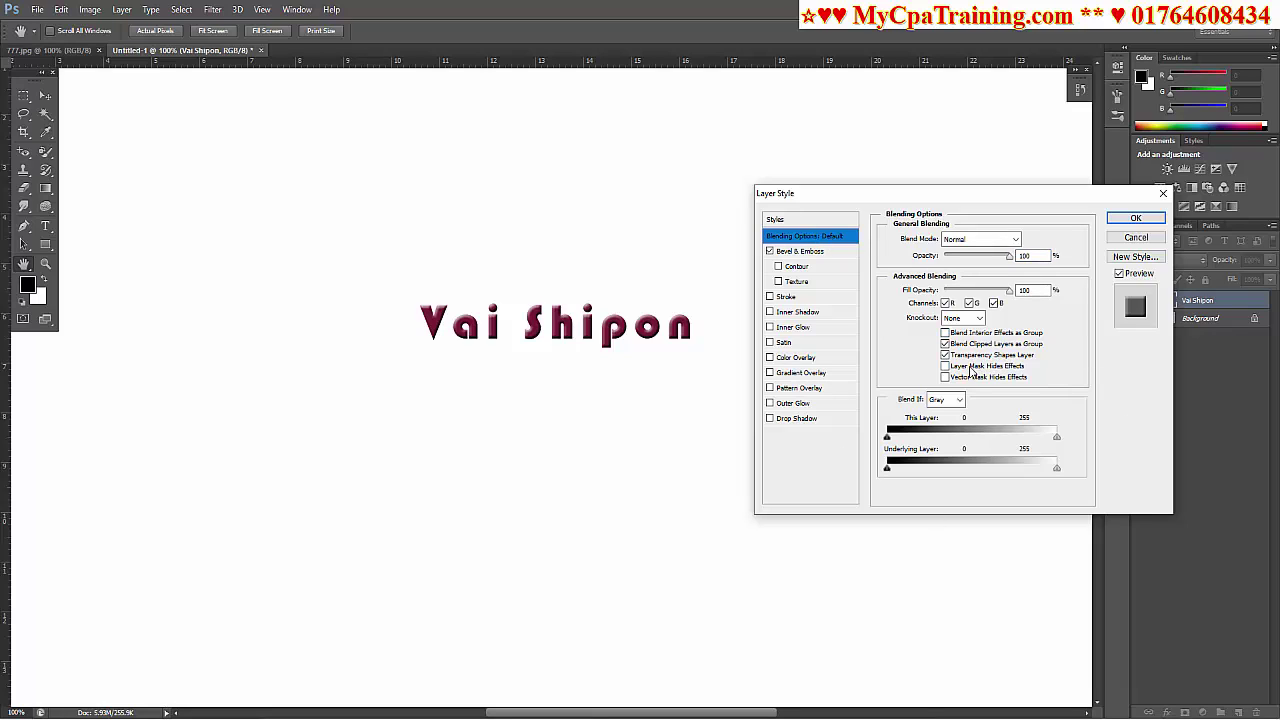
pyautogui.click(770, 251)
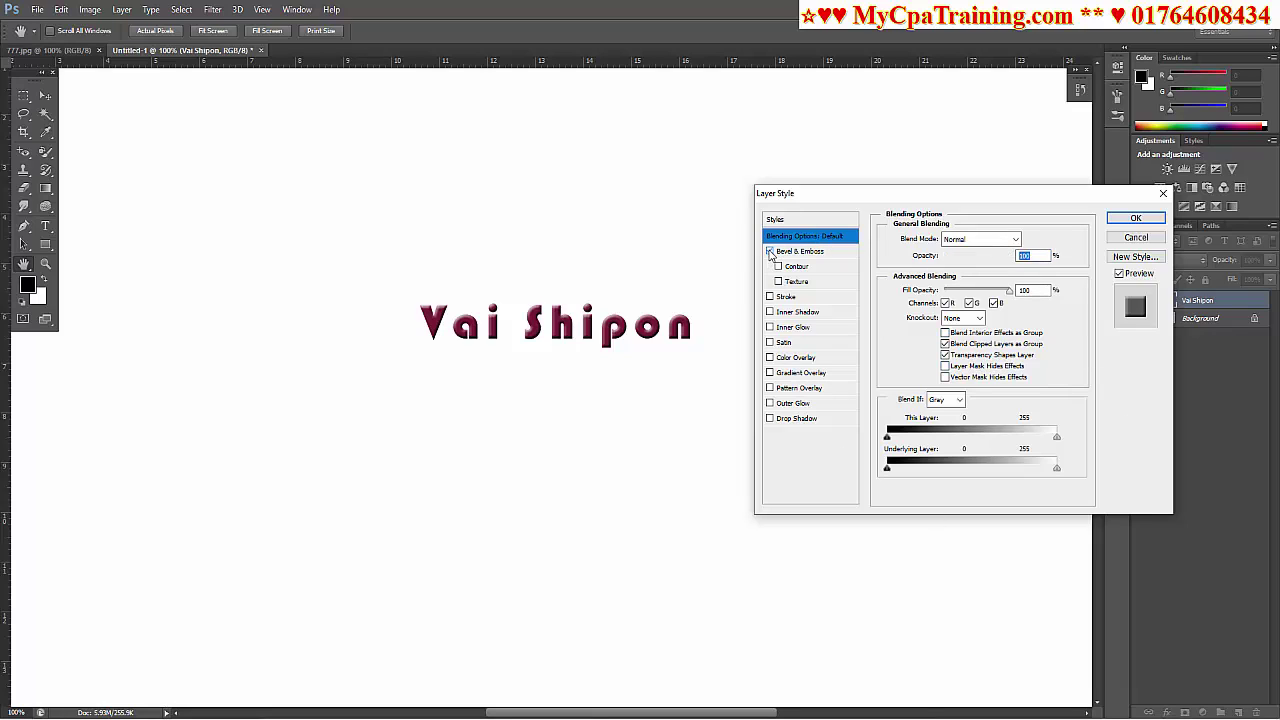
# Try Dissolve and Darken, then set the layer blend mode to Linear Burn.
pyautogui.click(1010, 241)
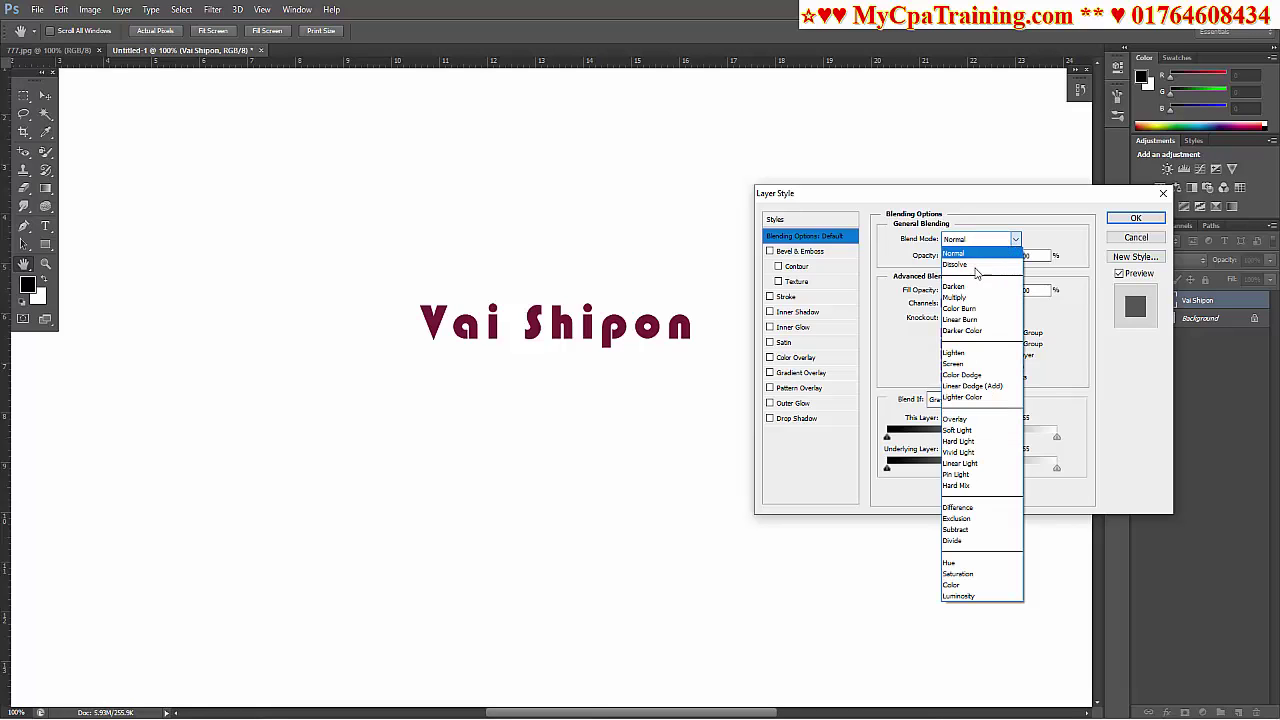
pyautogui.click(975, 266)
pyautogui.click(1015, 240)
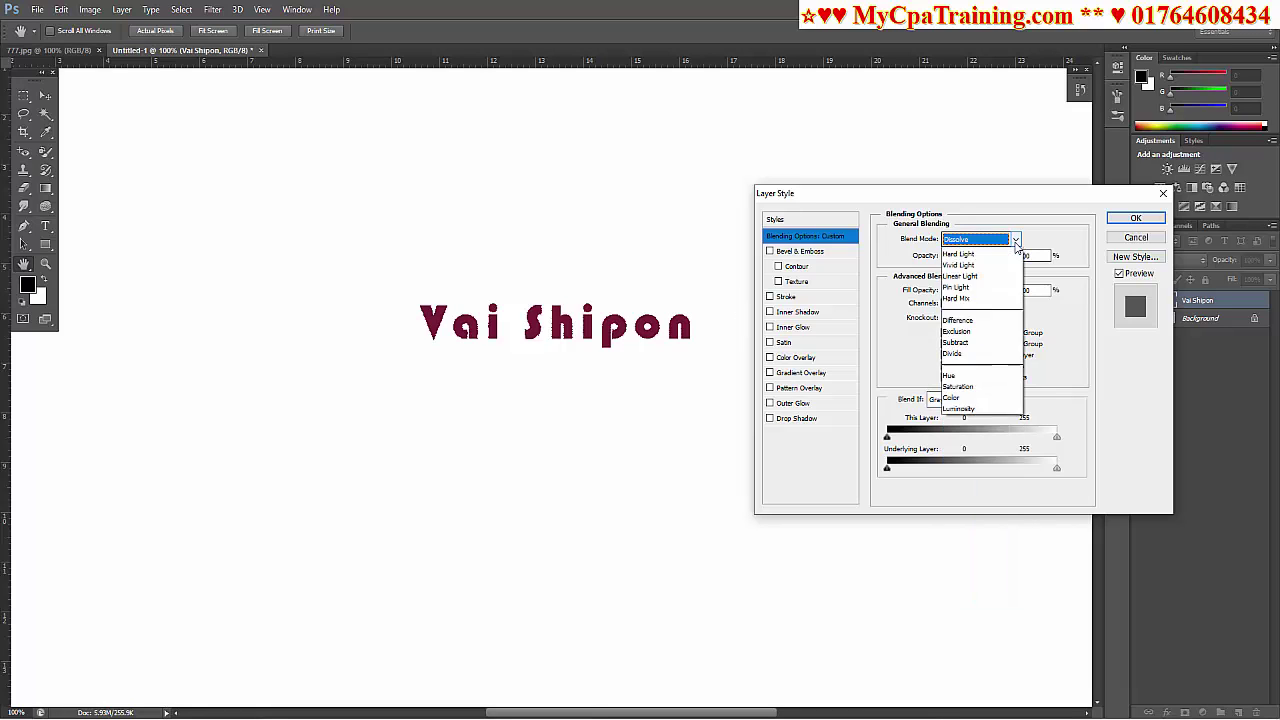
pyautogui.click(985, 280)
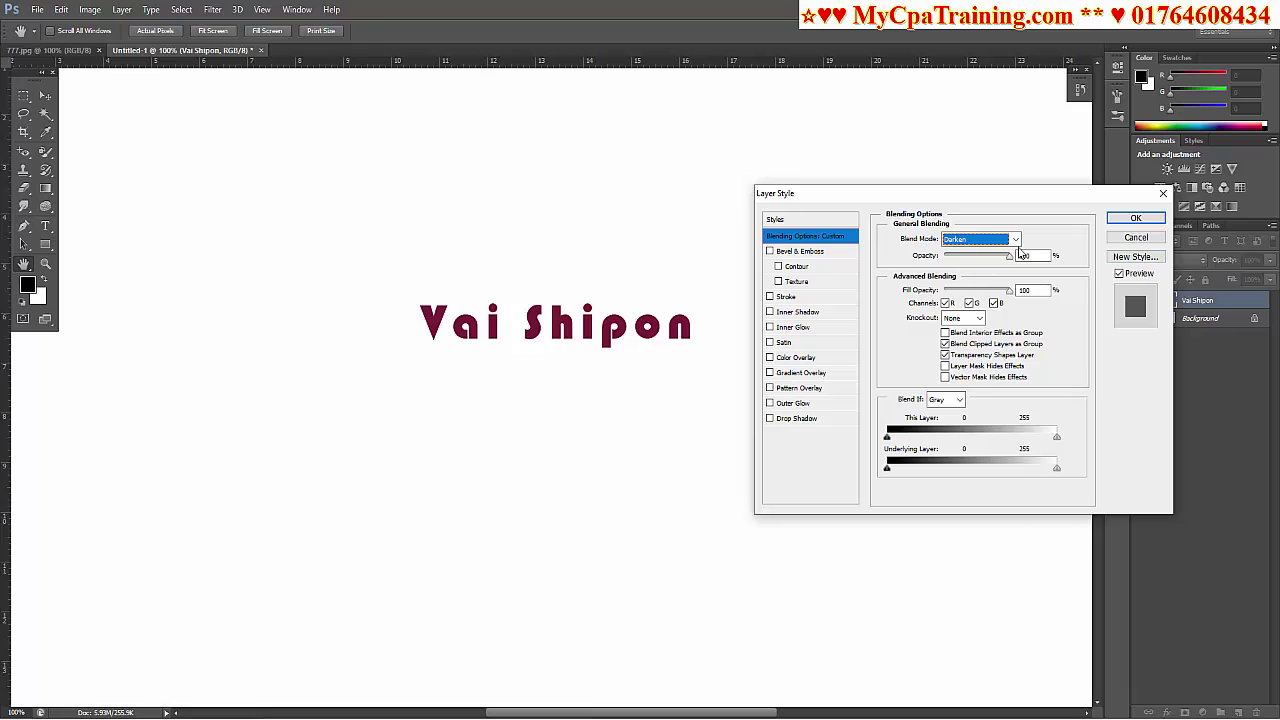
pyautogui.click(1015, 240)
pyautogui.click(960, 319)
pyautogui.click(1015, 240)
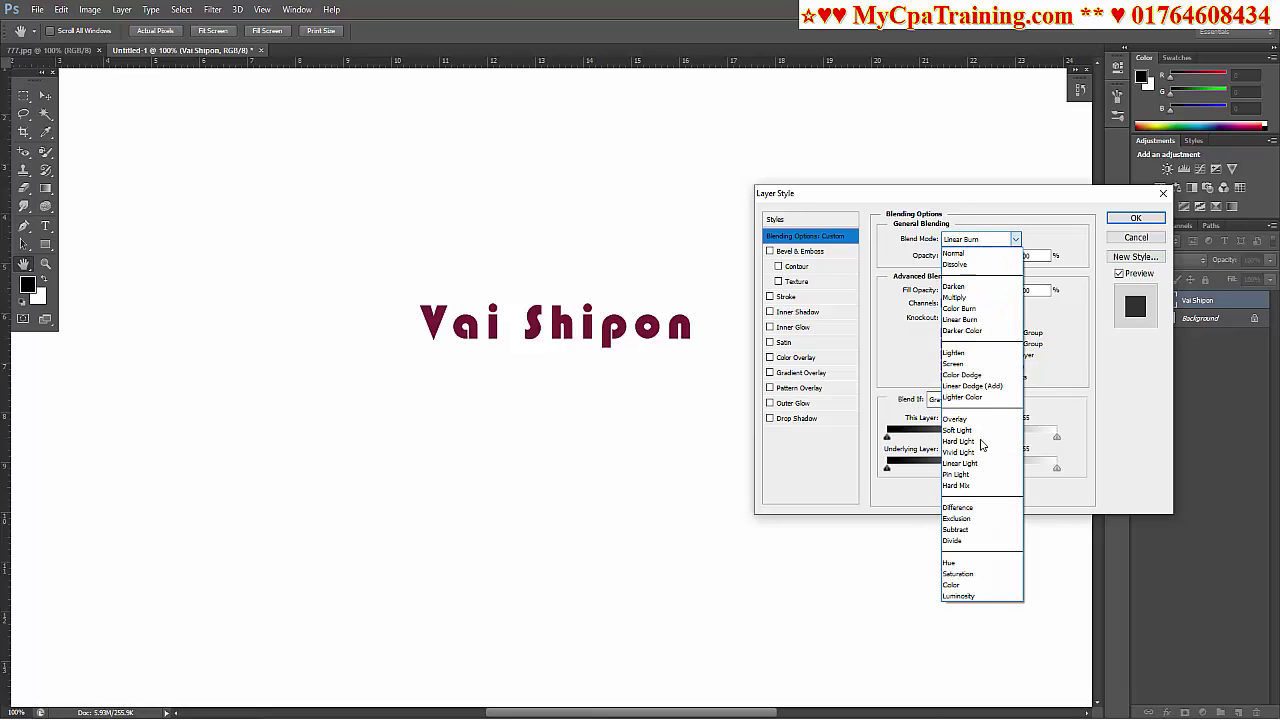
pyautogui.click(1069, 342)
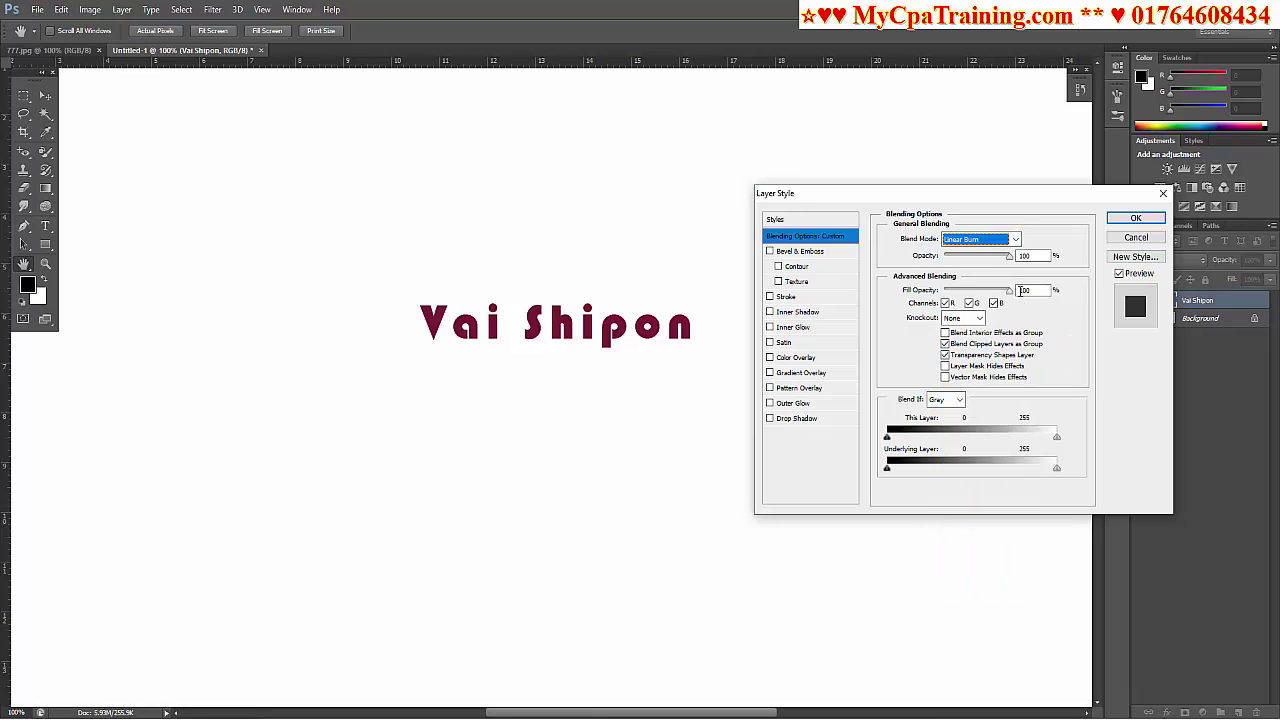
# Set Blend If to the Red channel and slightly narrow This Layer's range.
pyautogui.click(944, 399)
pyautogui.click(943, 426)
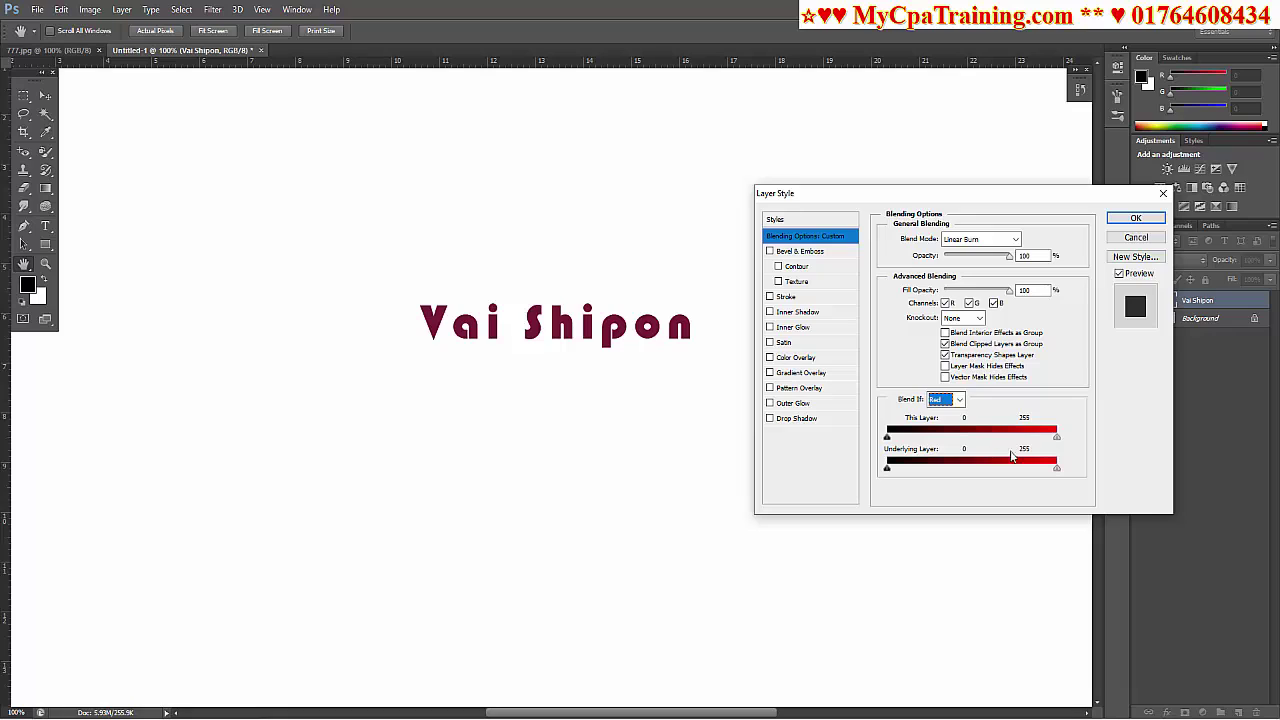
pyautogui.moveTo(1058, 441)
pyautogui.mouseDown()
pyautogui.moveTo(1016, 440)
pyautogui.moveTo(1066, 436)
pyautogui.mouseUp()
# Enable Bevel & Emboss with a 36° shading angle and Screen shadow mode.
pyautogui.click(788, 251)
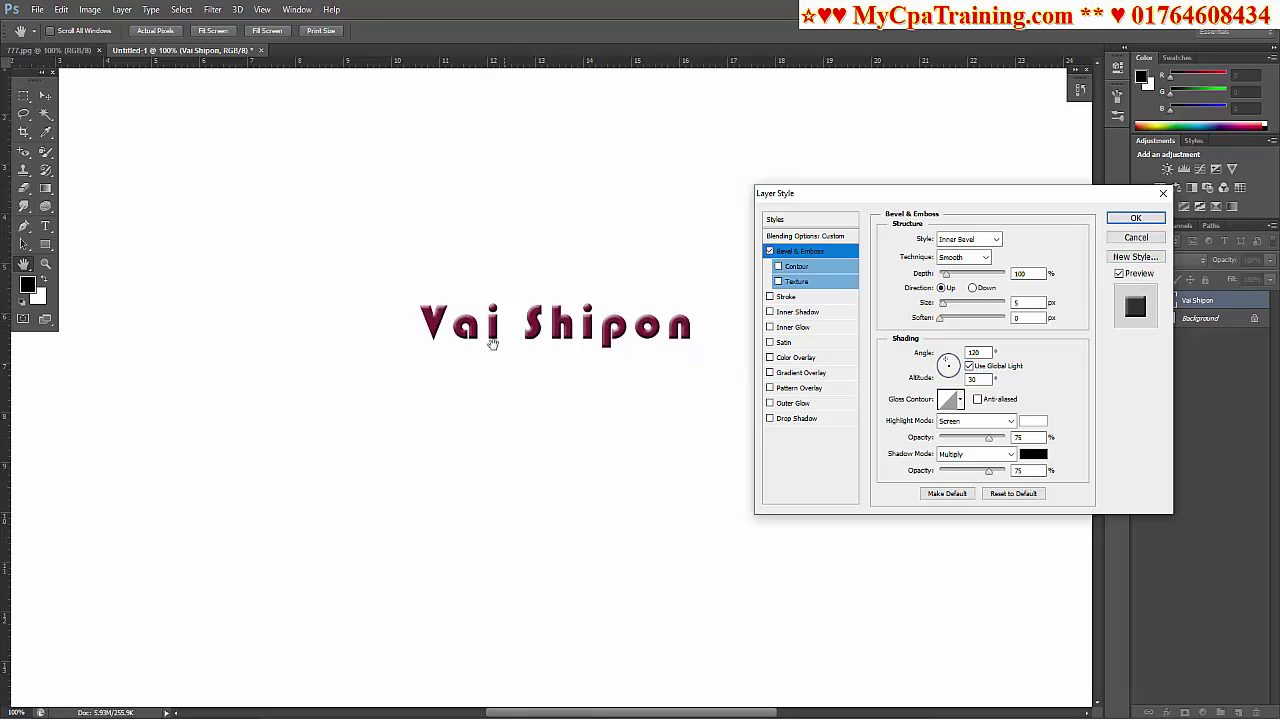
pyautogui.moveTo(946, 364); pyautogui.dragTo(961, 373)
pyautogui.click(960, 365)
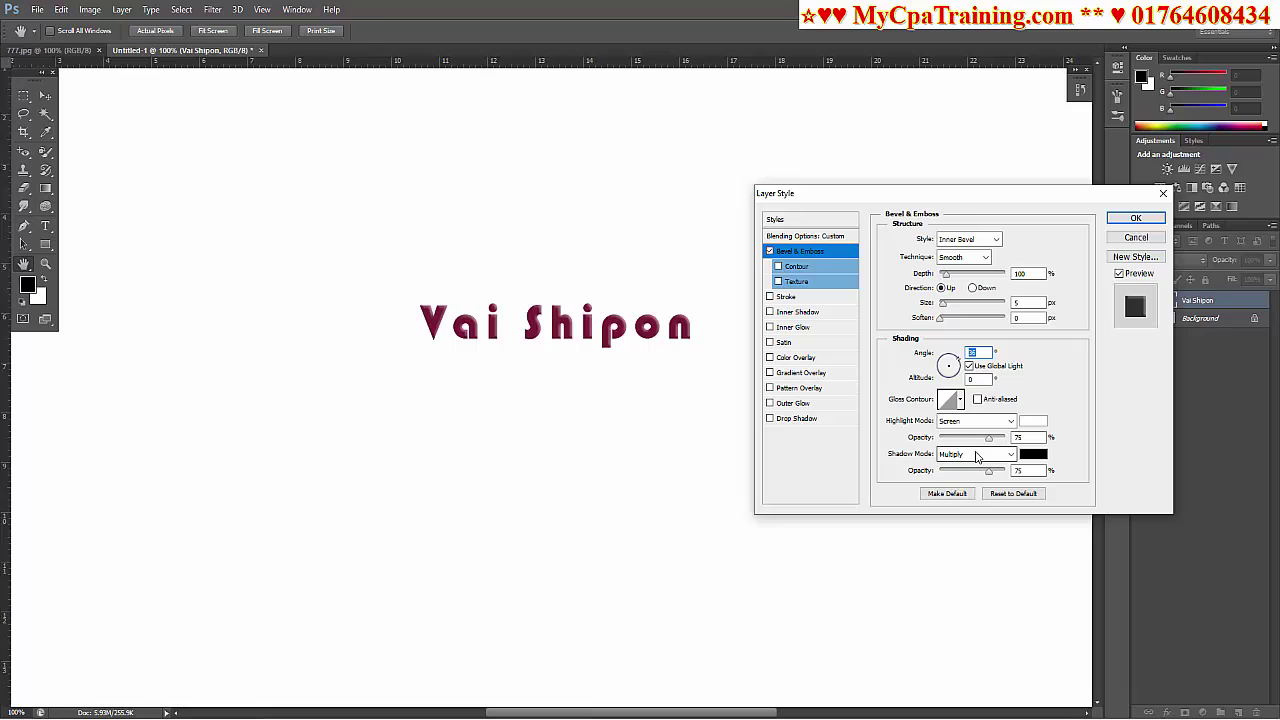
pyautogui.click(962, 456)
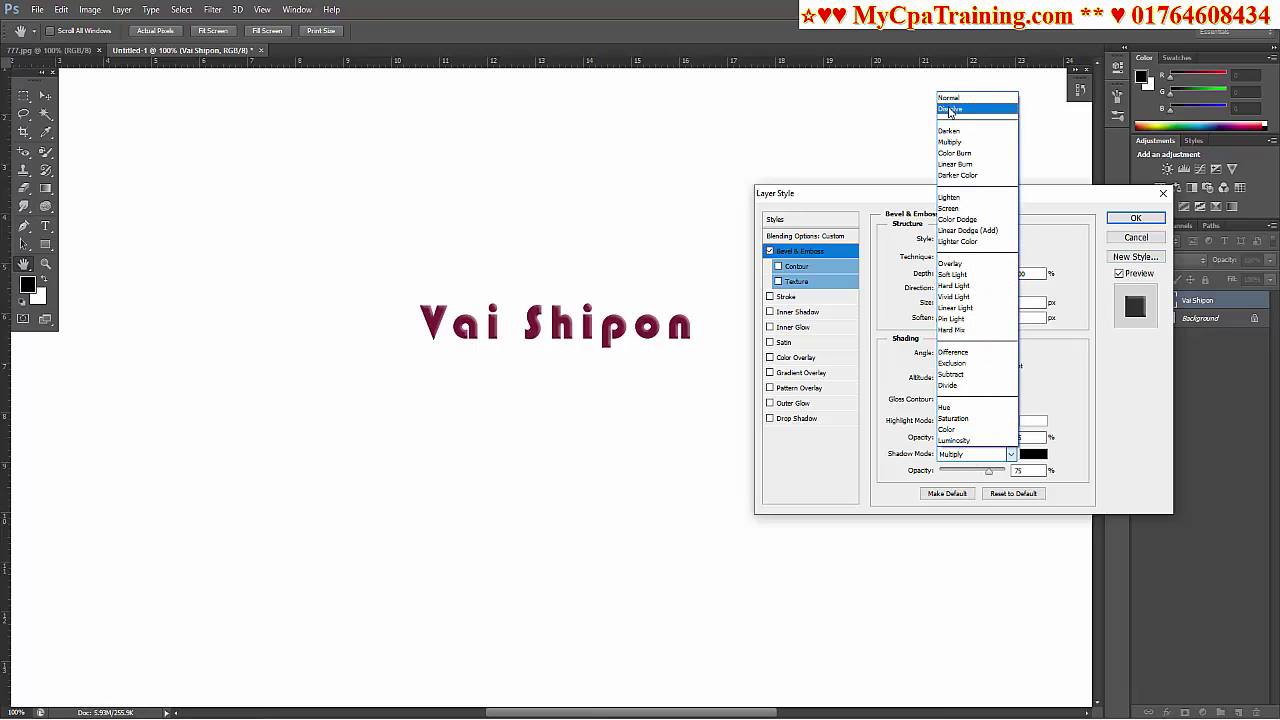
pyautogui.click(950, 108)
pyautogui.click(965, 454)
pyautogui.click(960, 215)
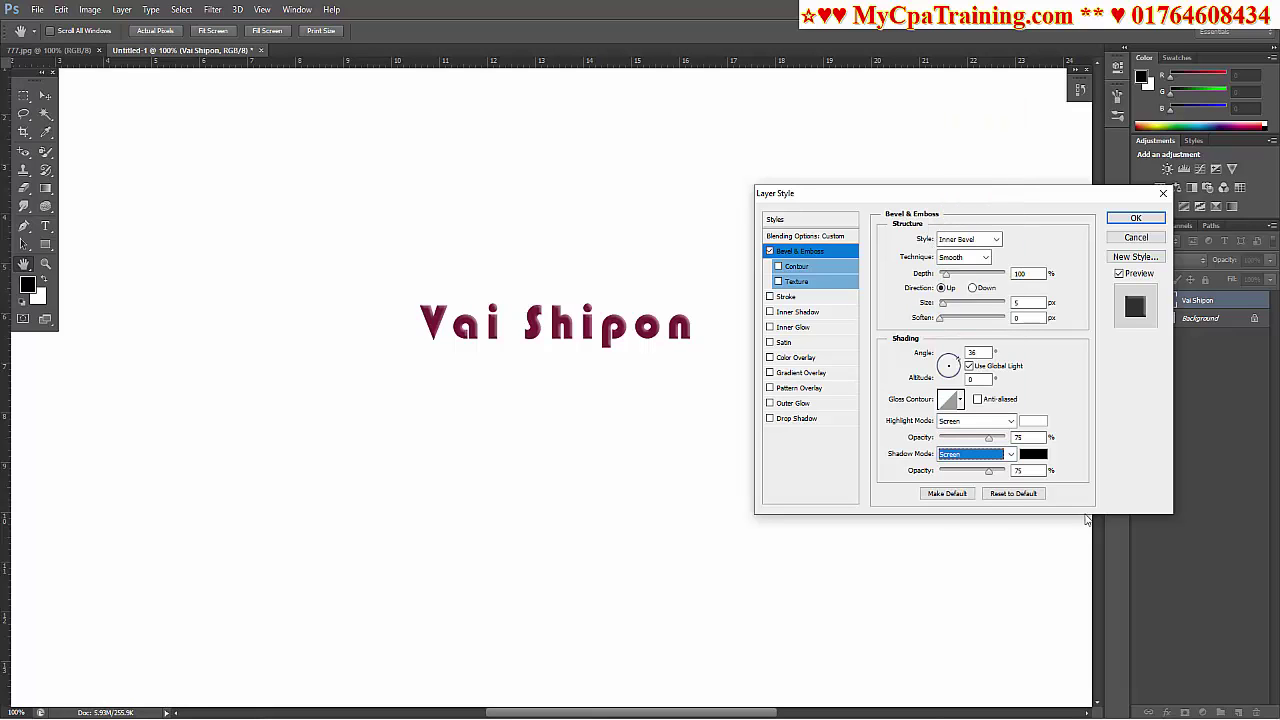
# Set the bevel shadow colour to bright yellow (#f2fa0e).
pyautogui.click(1033, 454)
pyautogui.click(929, 262)
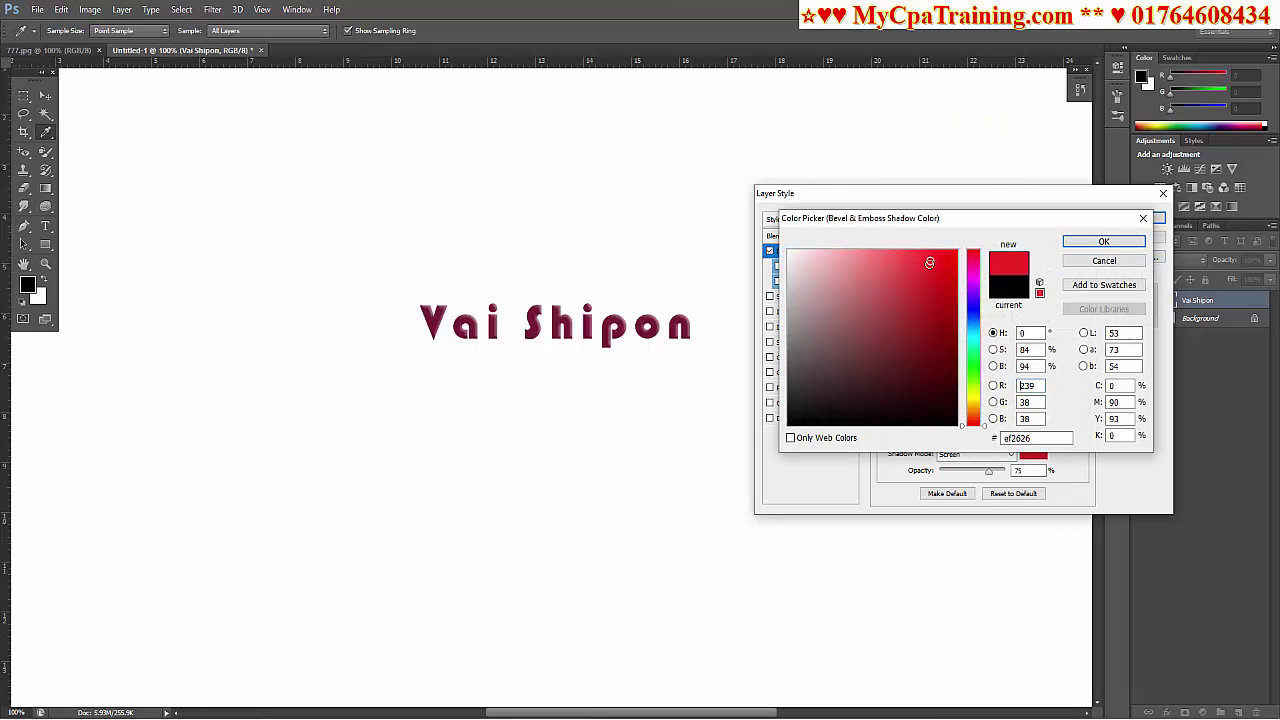
pyautogui.click(924, 300)
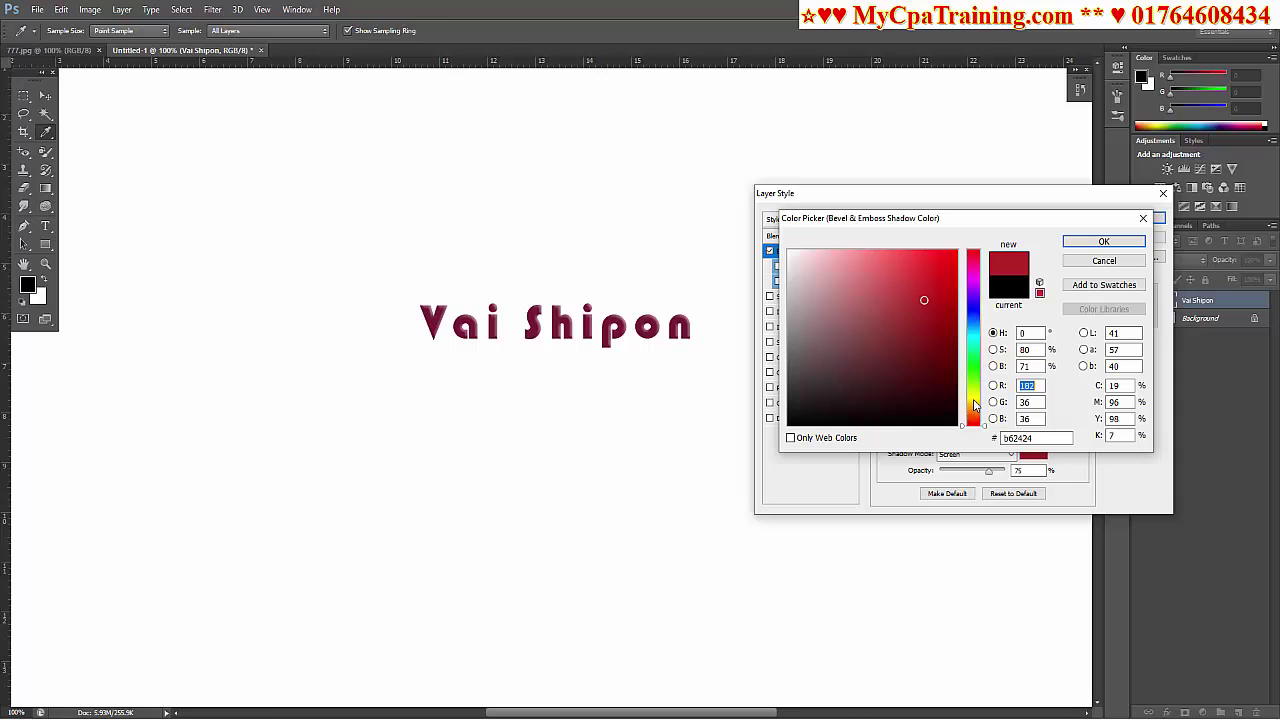
pyautogui.moveTo(975, 404); pyautogui.dragTo(975, 395)
pyautogui.click(948, 252)
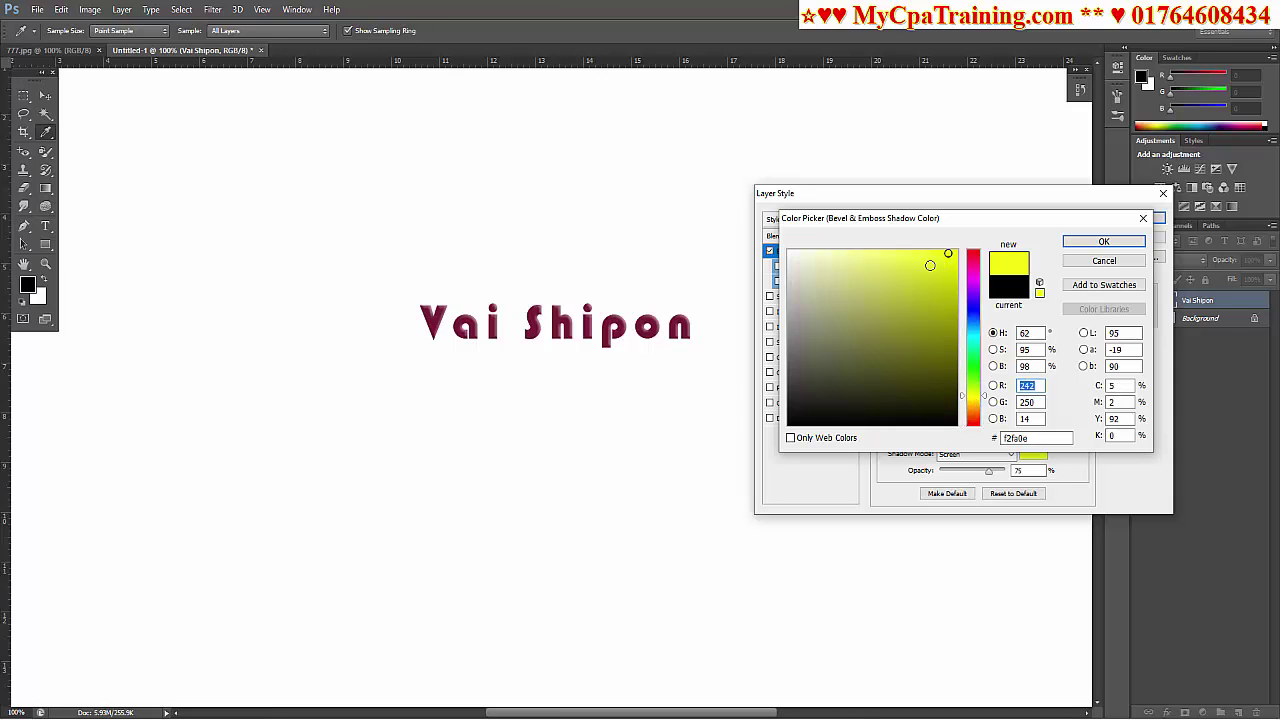
pyautogui.press('Return')
pyautogui.click(965, 454)
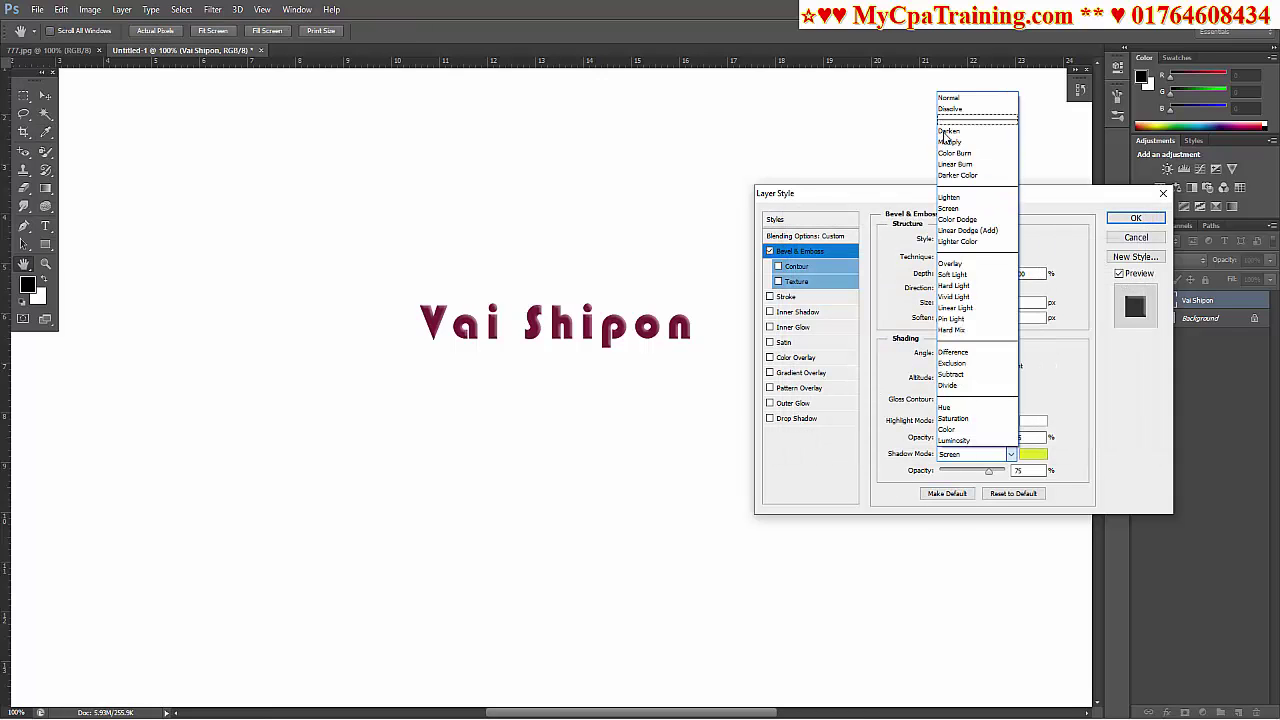
# Set shadow mode to Multiply, bevel style to Emboss, and depth to 399%.
pyautogui.click(950, 142)
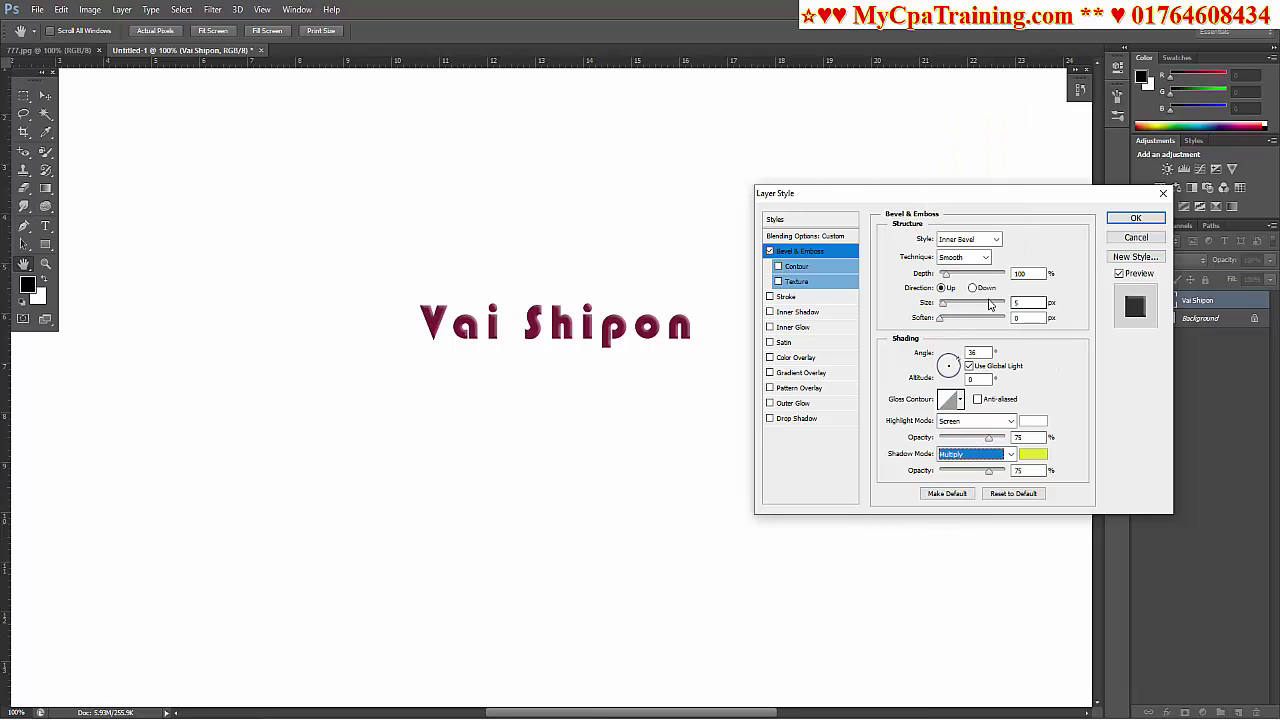
pyautogui.click(985, 241)
pyautogui.click(958, 253)
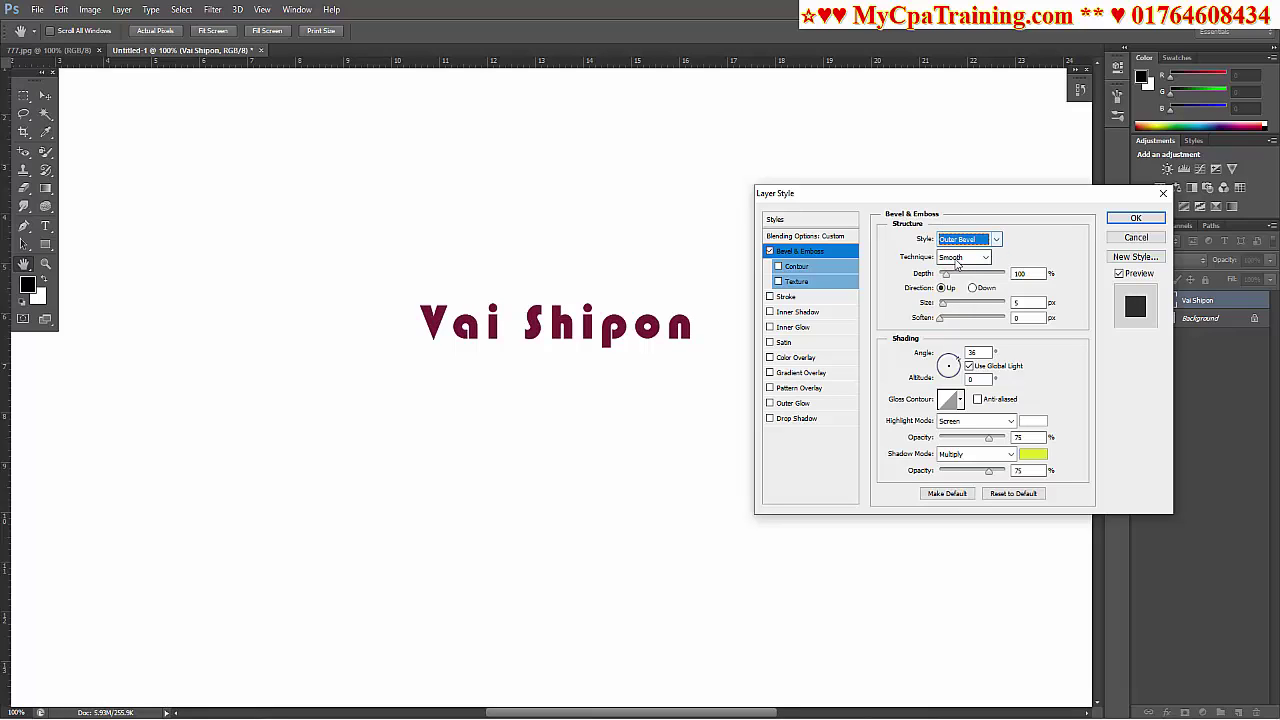
pyautogui.click(987, 241)
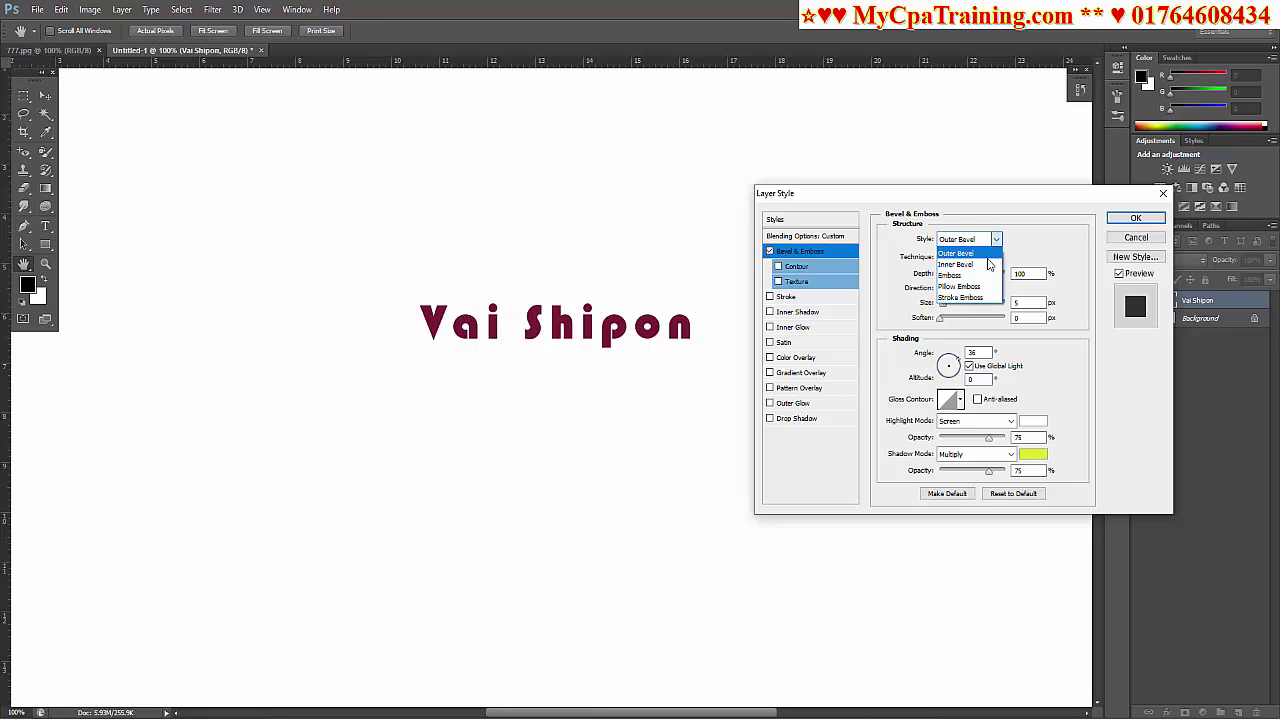
pyautogui.click(958, 302)
pyautogui.click(985, 240)
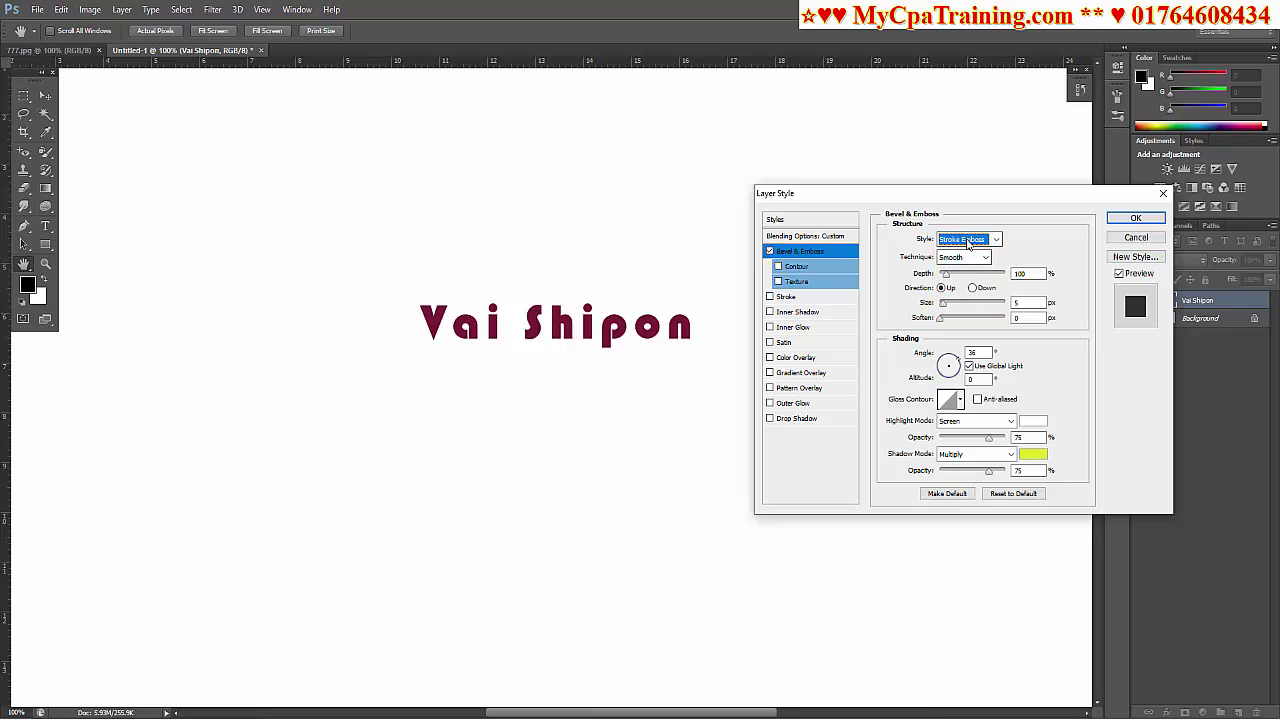
pyautogui.click(947, 276)
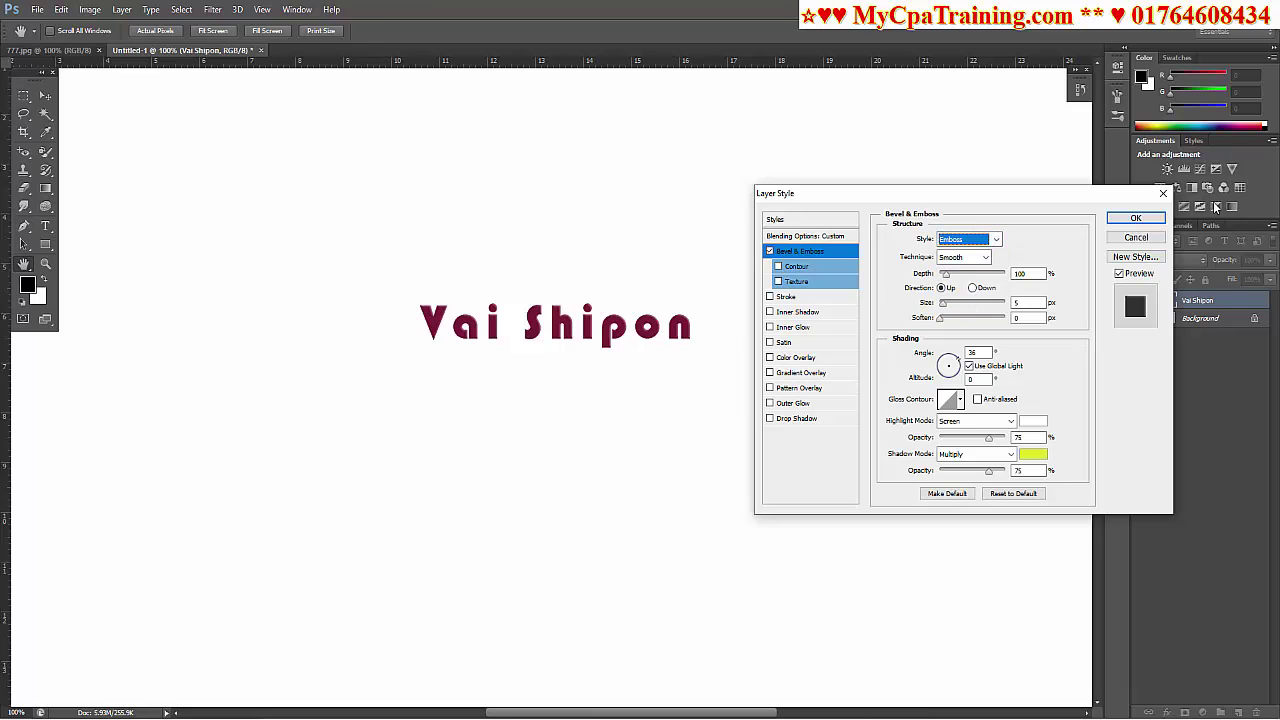
pyautogui.moveTo(946, 277)
pyautogui.mouseDown()
pyautogui.moveTo(990, 277)
pyautogui.moveTo(967, 279)
pyautogui.moveTo(970, 305)
pyautogui.moveTo(943, 305)
pyautogui.moveTo(962, 320)
pyautogui.mouseUp()
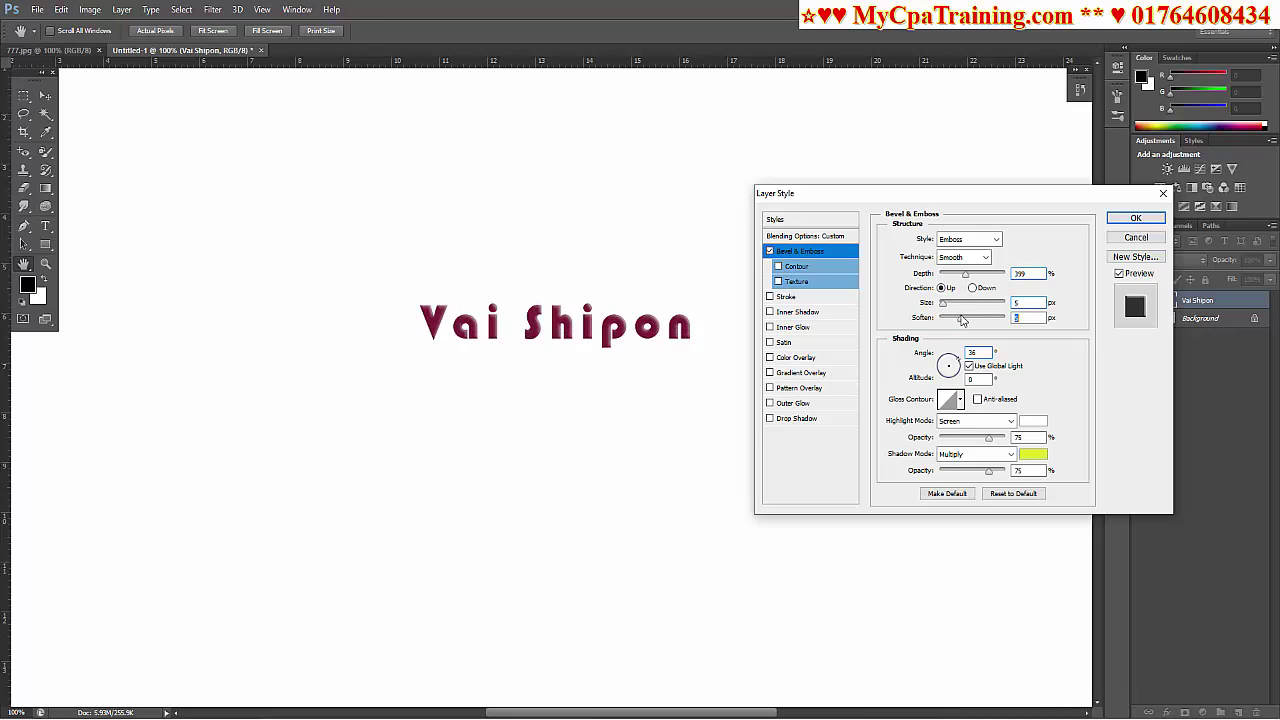
# Apply a peaked Gloss Contour preset and enable the bevel's Contour option.
pyautogui.click(963, 400)
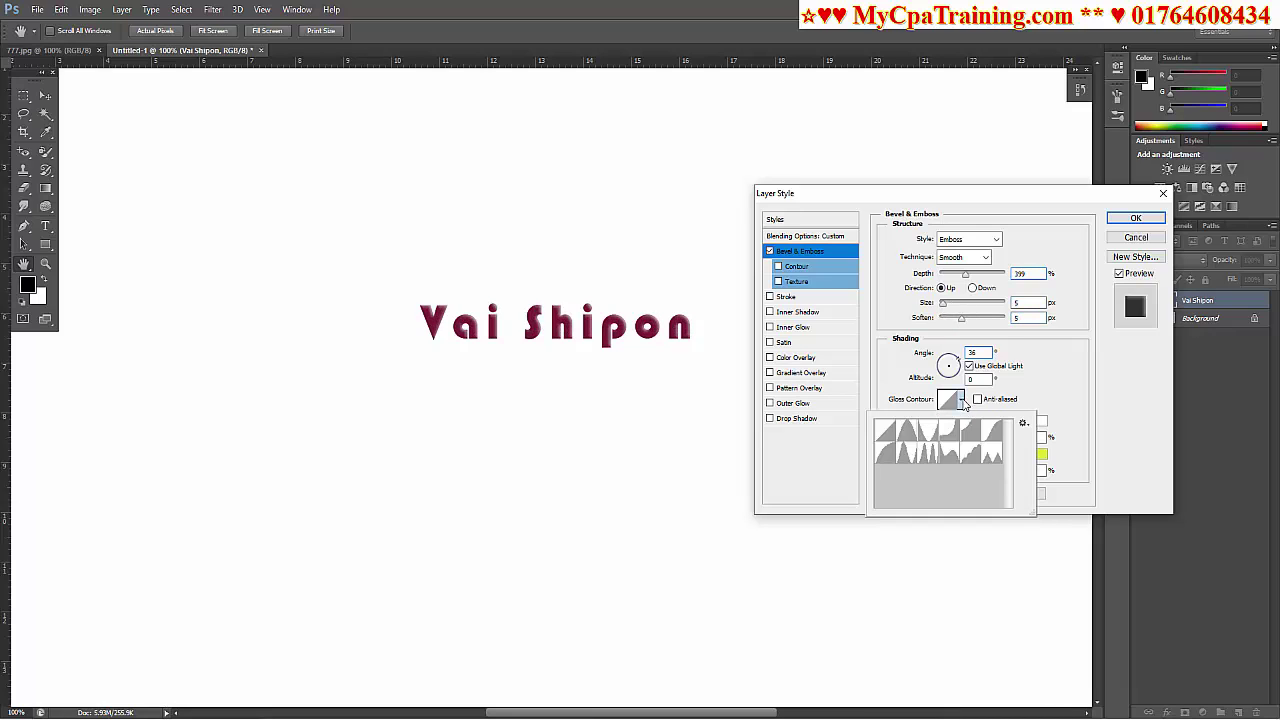
pyautogui.click(952, 454)
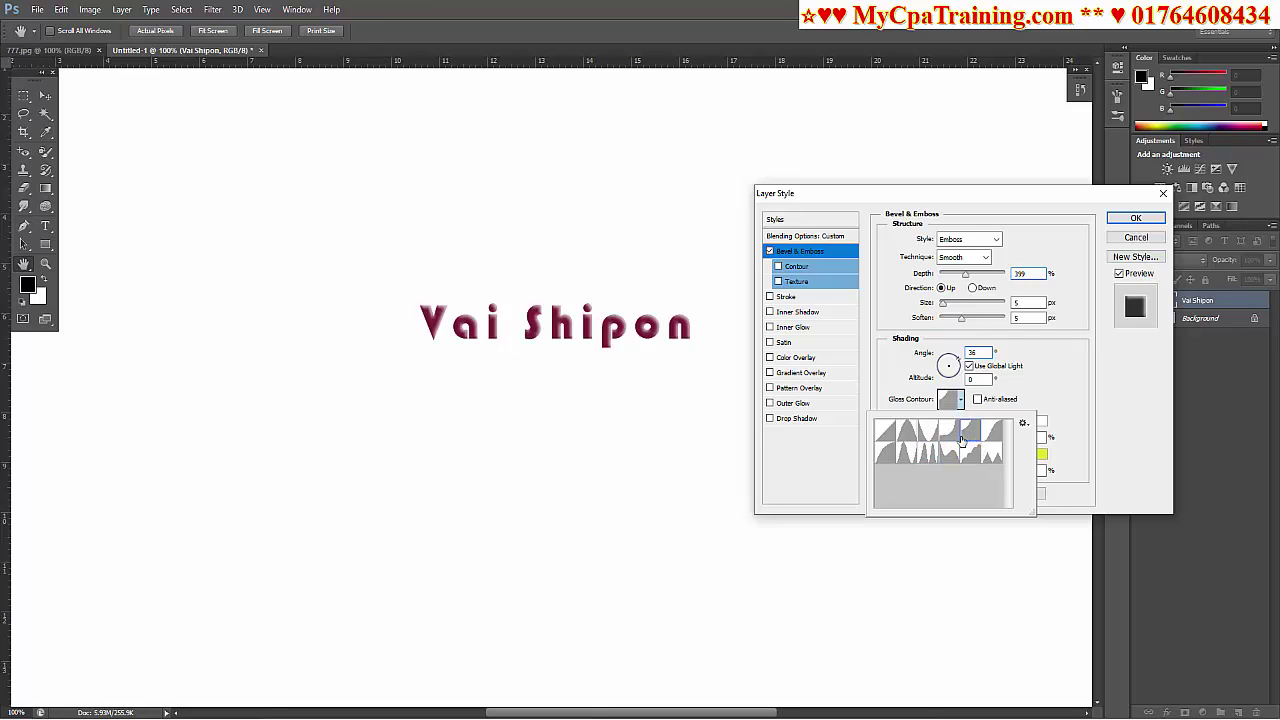
pyautogui.click(900, 433)
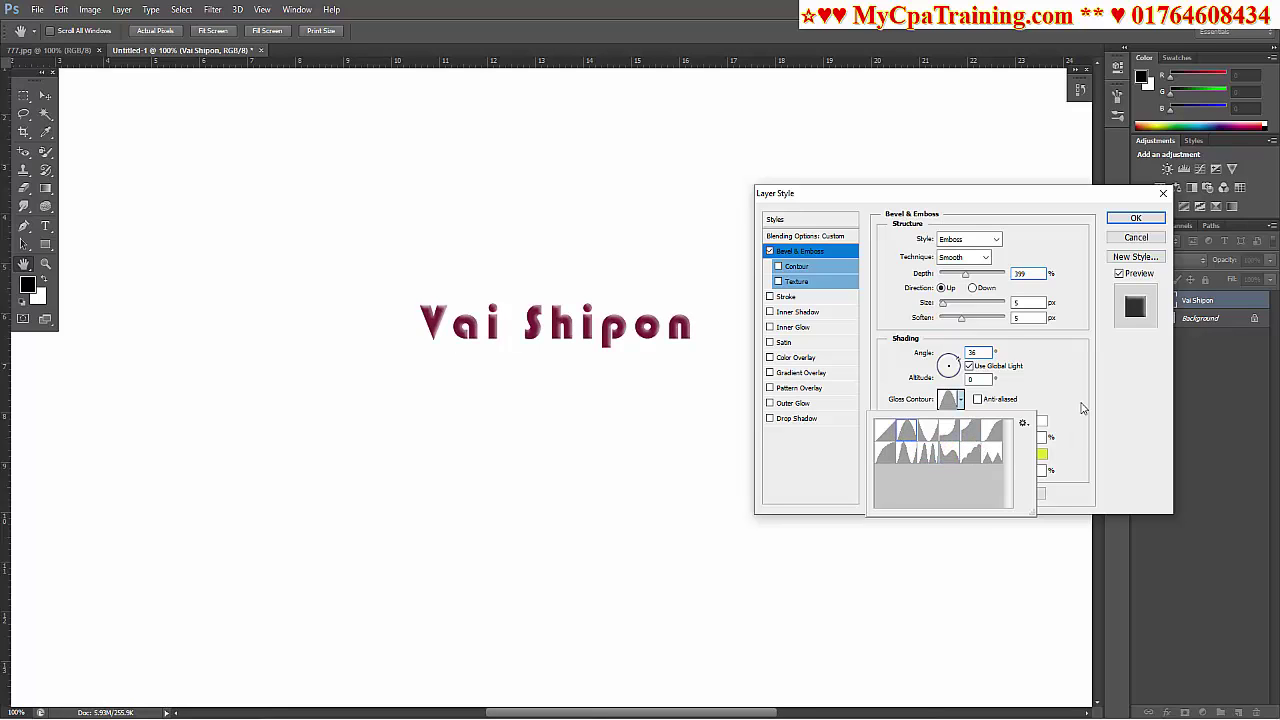
pyautogui.click(1082, 408)
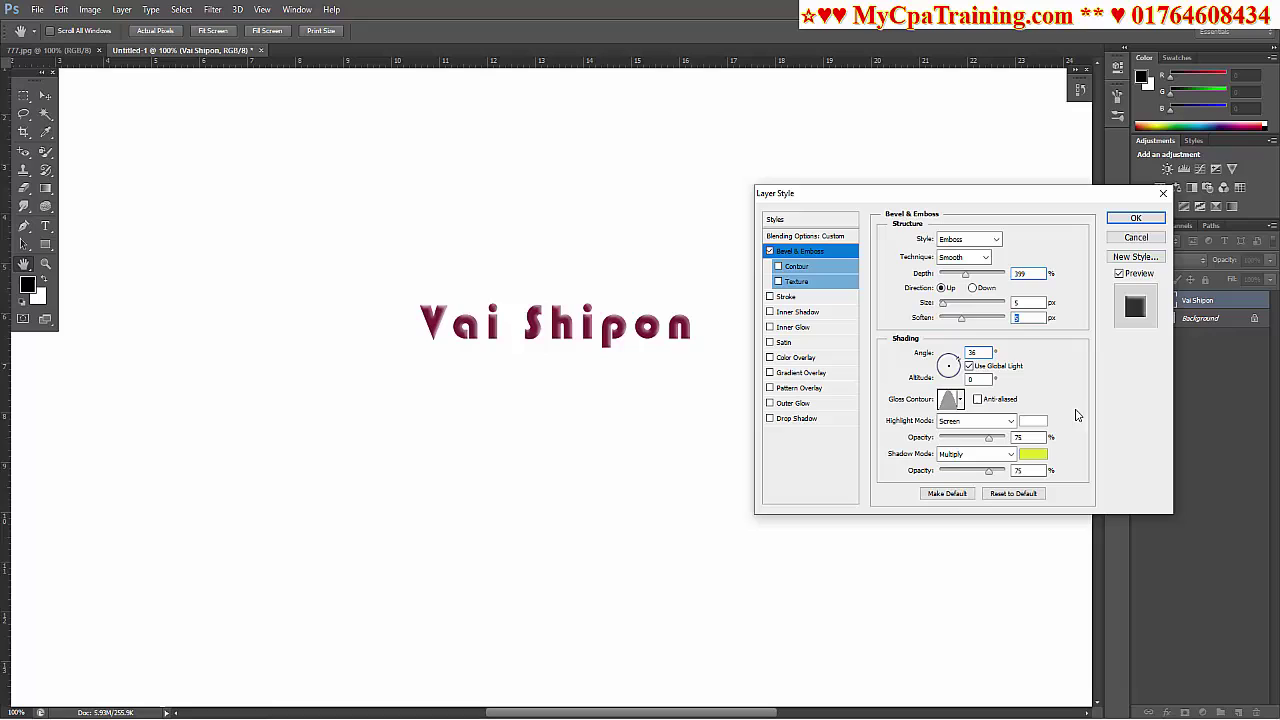
pyautogui.click(779, 268)
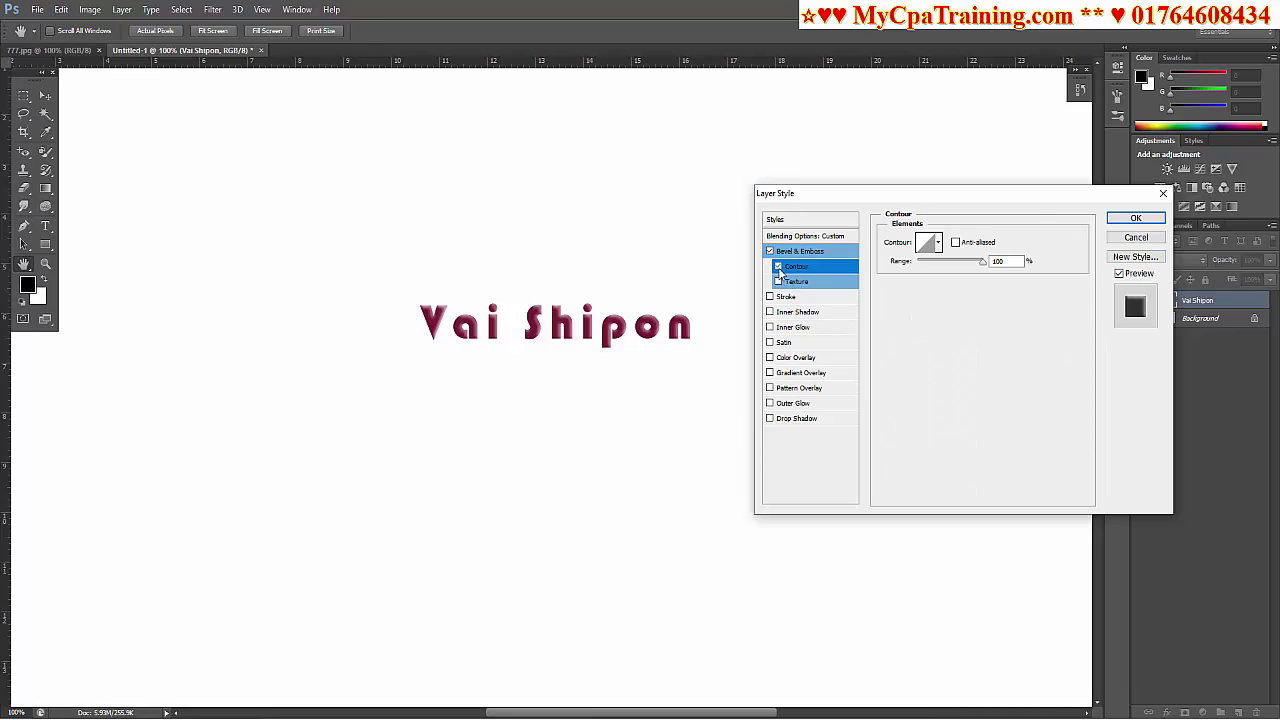
# Apply the second contour preset to the bevel, then switch Contour off.
pyautogui.click(938, 242)
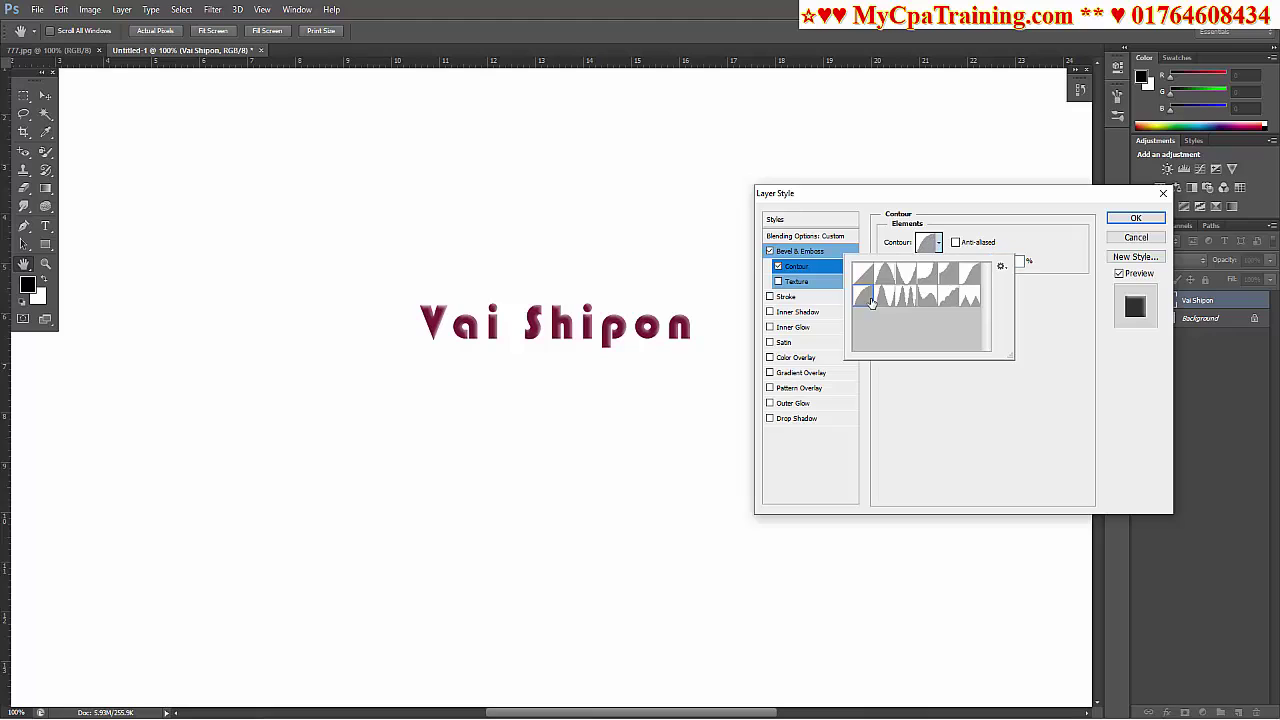
pyautogui.click(895, 280)
pyautogui.click(1066, 278)
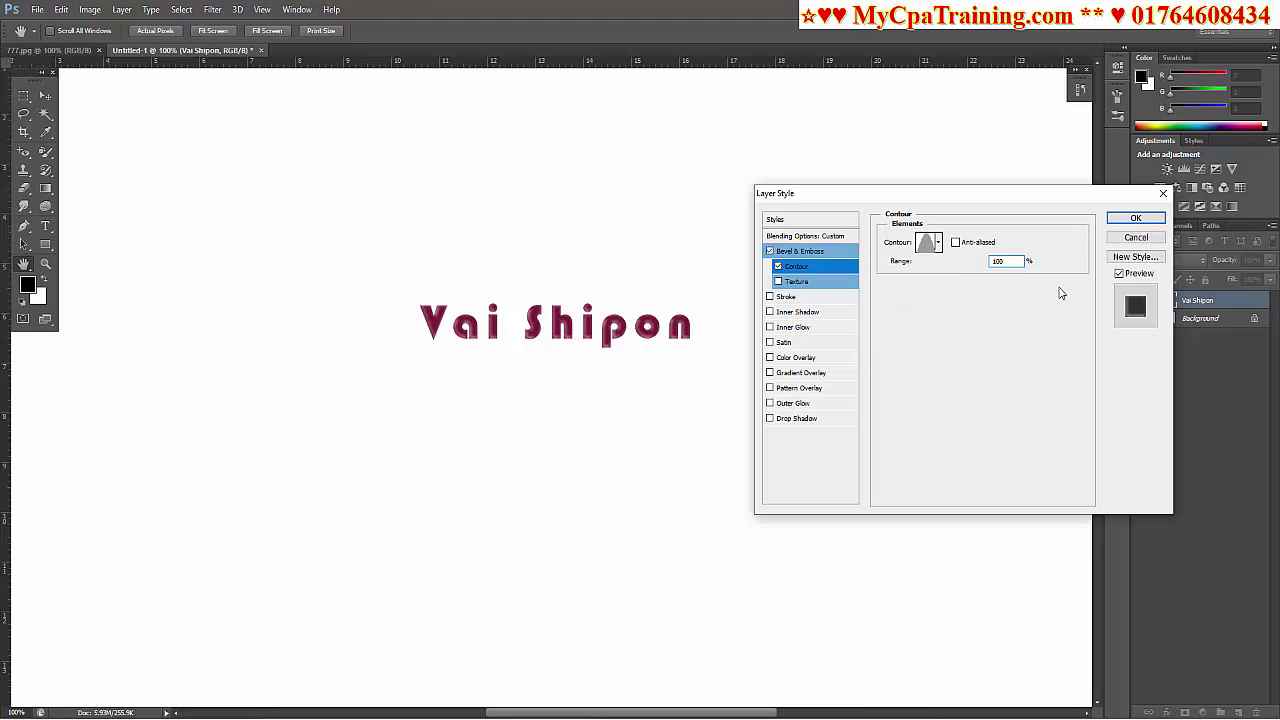
pyautogui.click(778, 266)
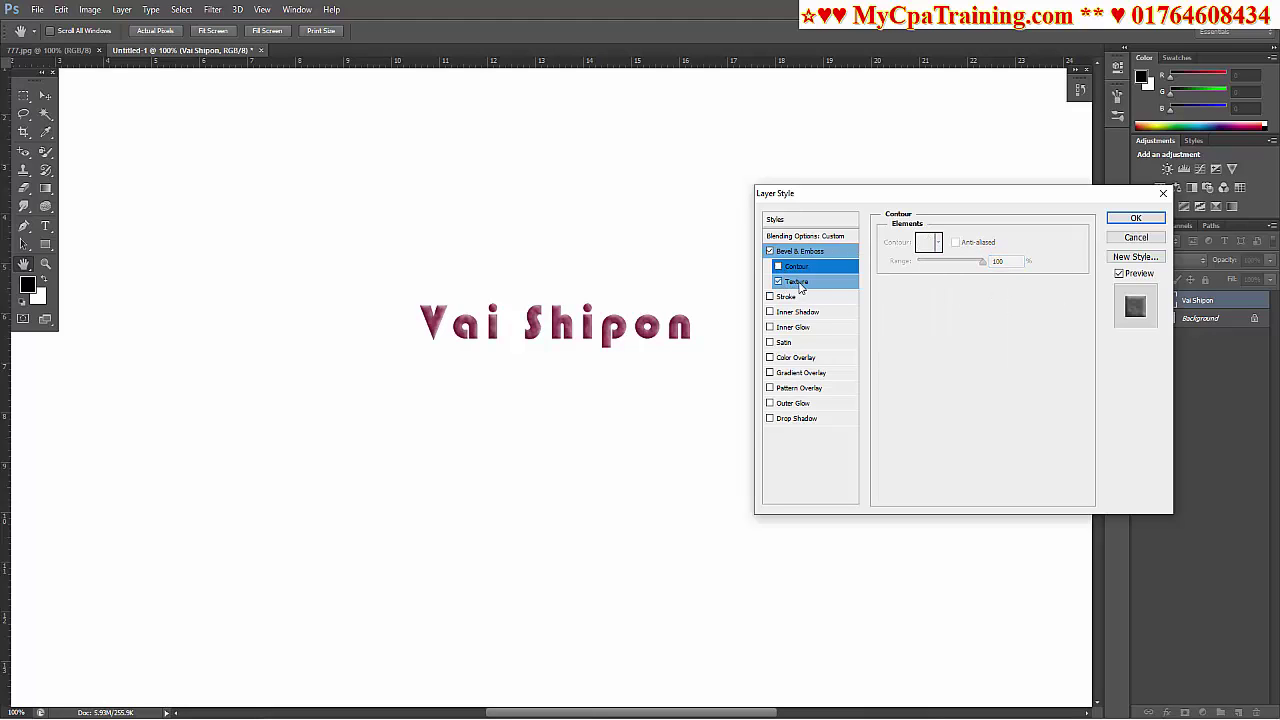
# Add an inverted grey pattern Texture at 77% scale, then switch Texture off.
pyautogui.click(778, 282)
pyautogui.click(956, 257)
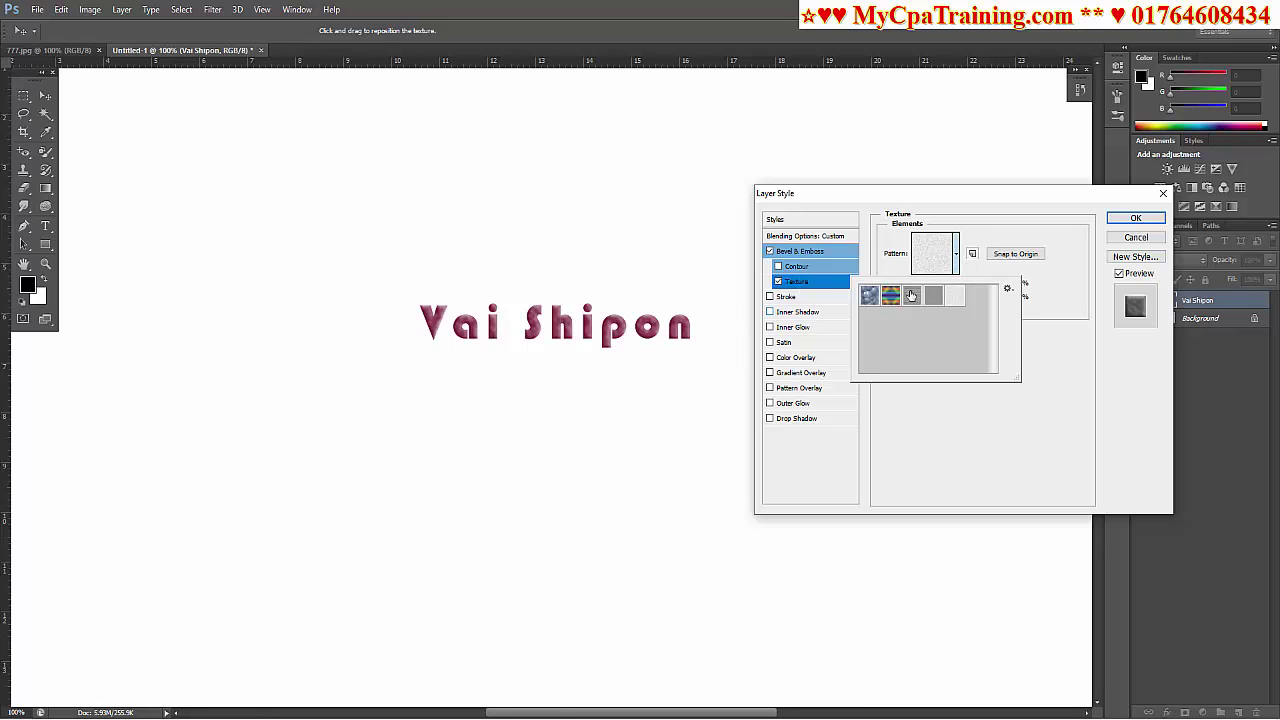
pyautogui.click(868, 295)
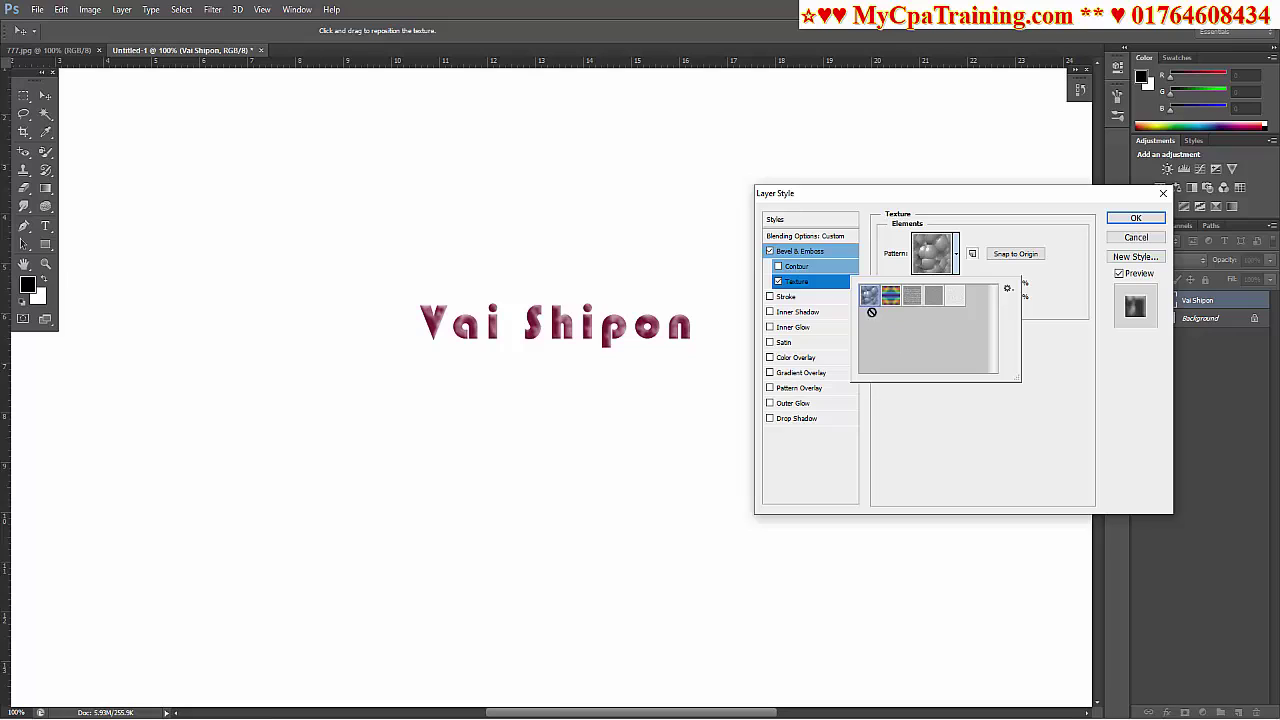
pyautogui.click(934, 297)
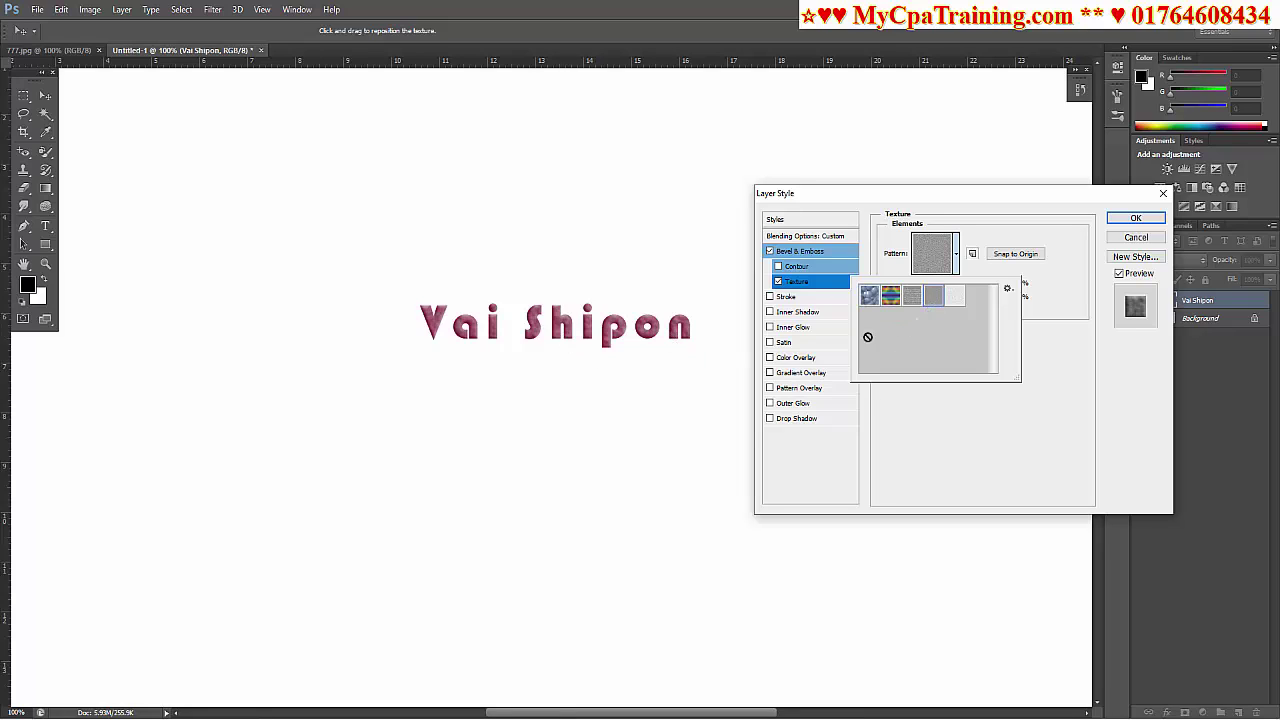
pyautogui.click(1059, 296)
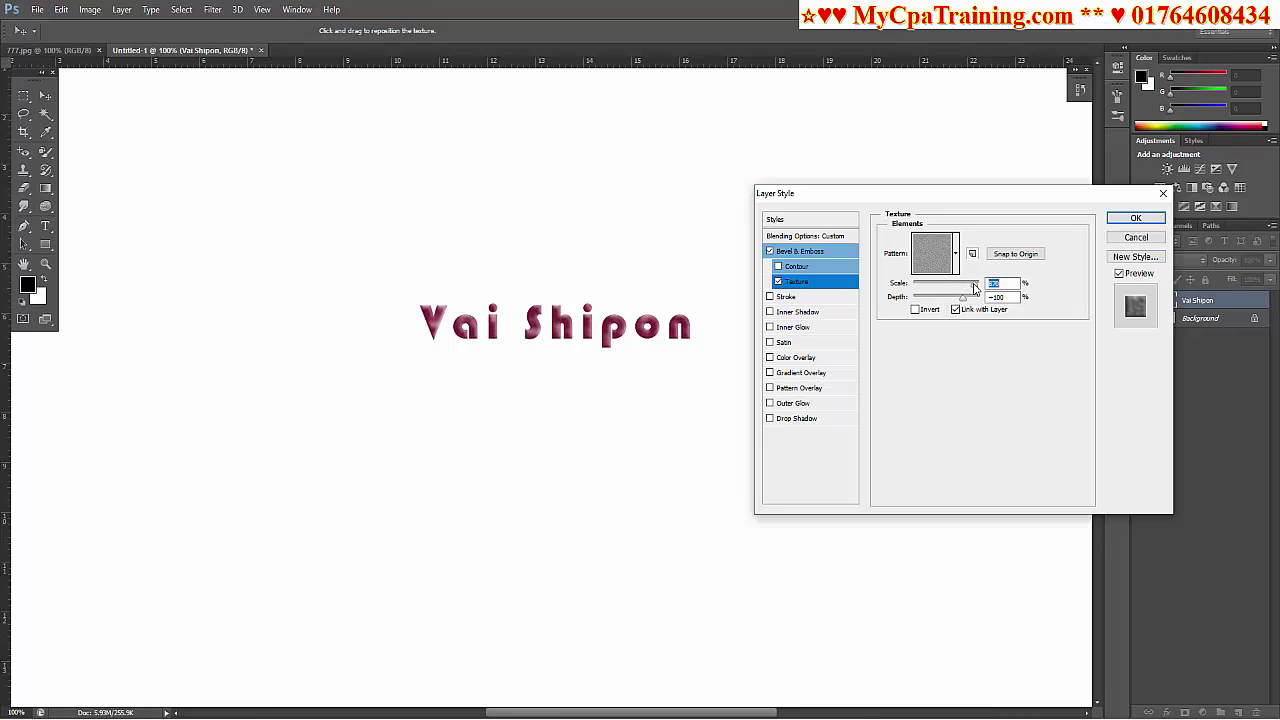
pyautogui.moveTo(966, 289)
pyautogui.mouseDown()
pyautogui.moveTo(940, 288)
pyautogui.moveTo(948, 298)
pyautogui.mouseUp()
pyautogui.click(913, 310)
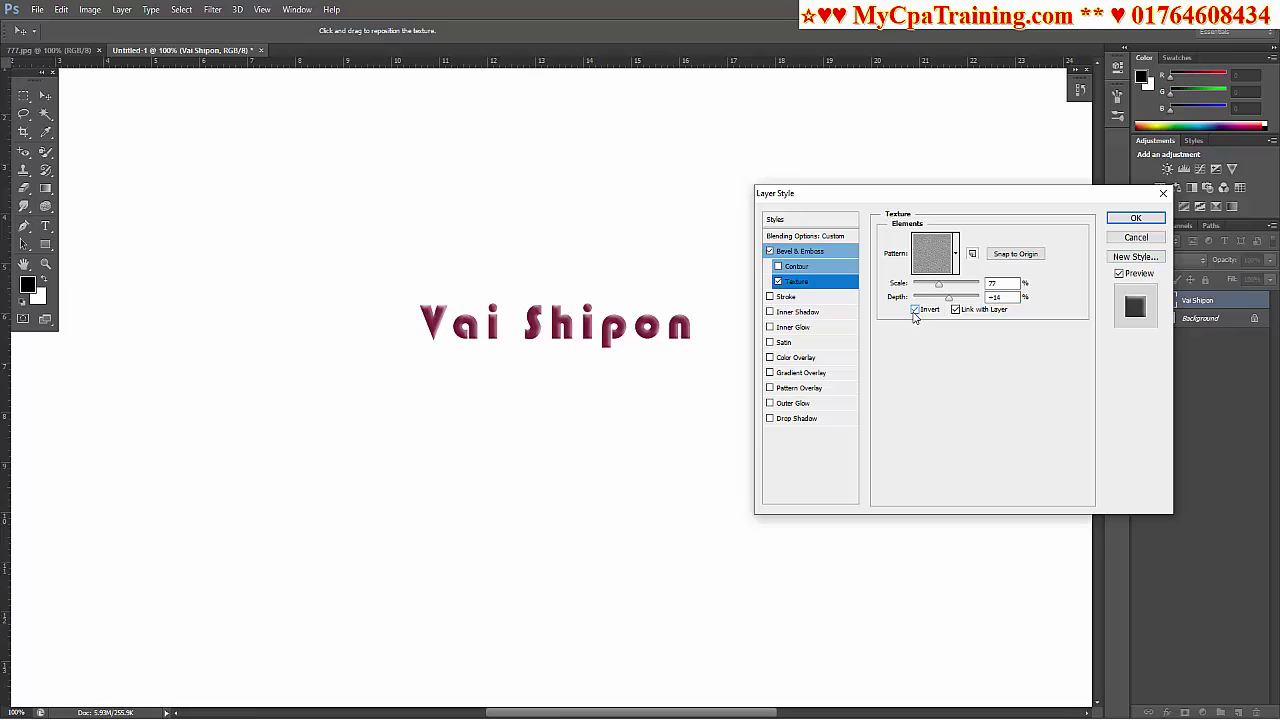
pyautogui.press('space')
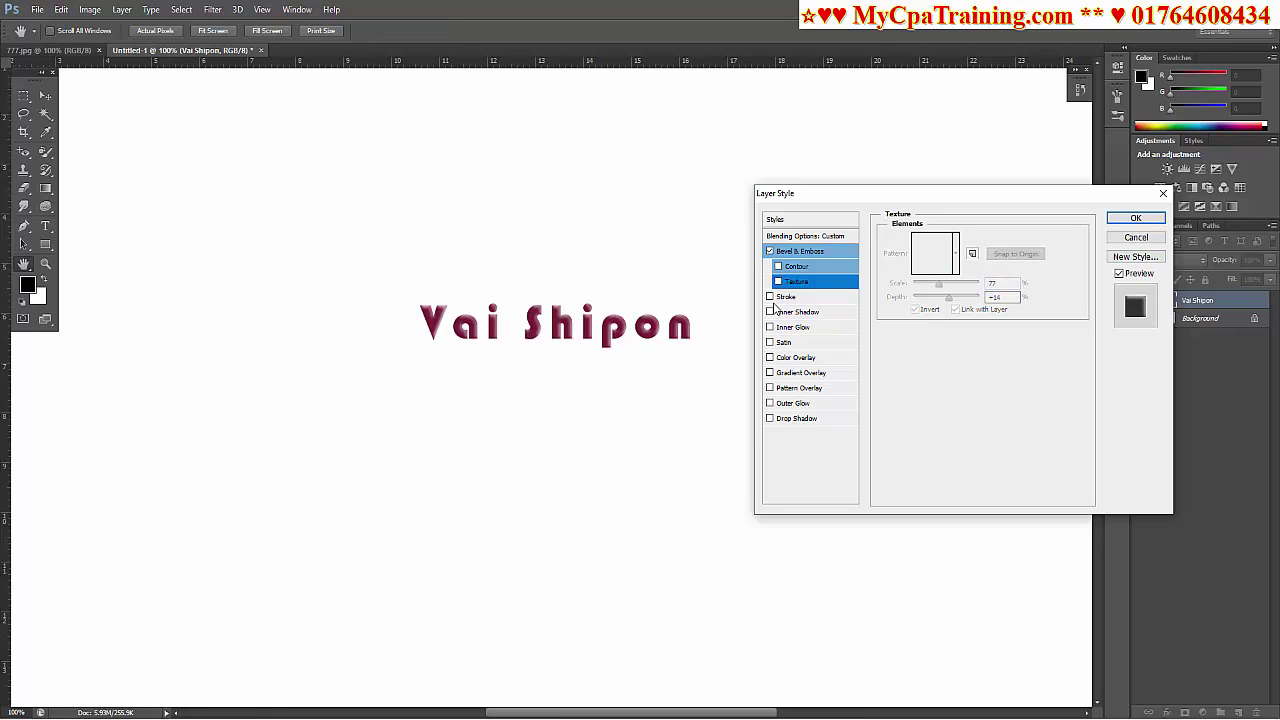
# Add a 3 px bright yellow (#fbe70a) Stroke around the Vai Shipon text.
pyautogui.click(770, 297)
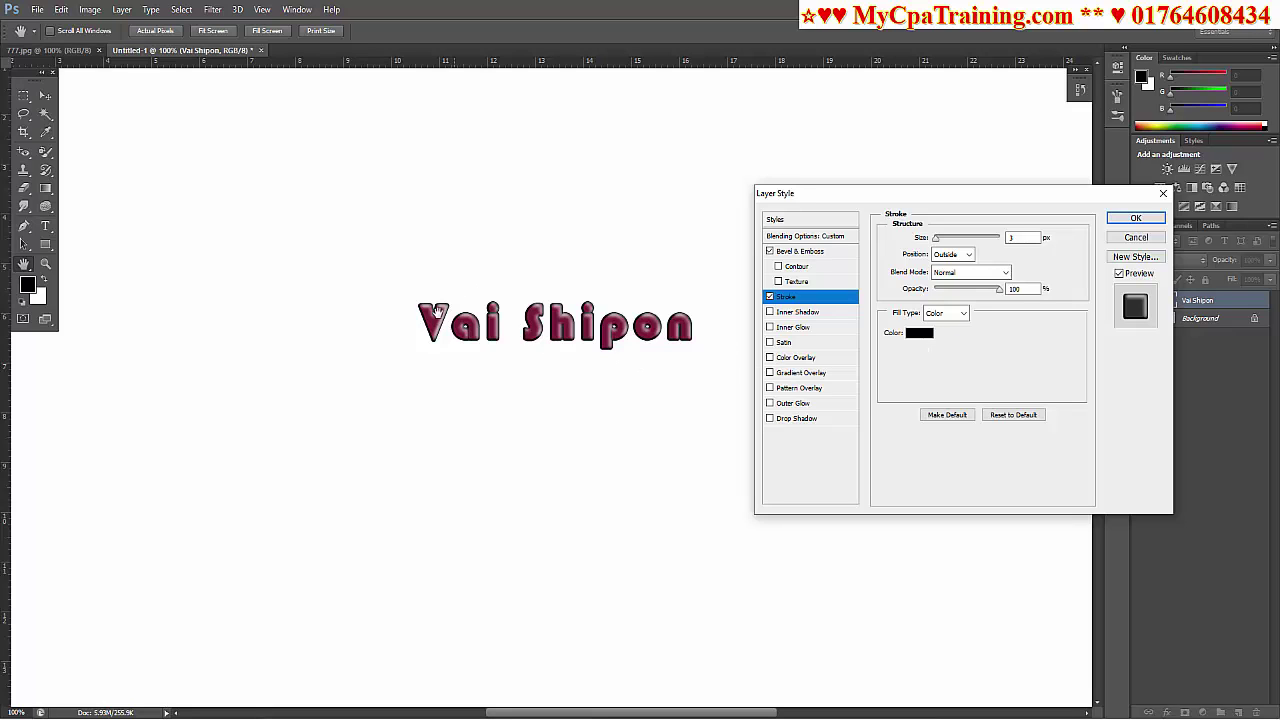
pyautogui.click(920, 333)
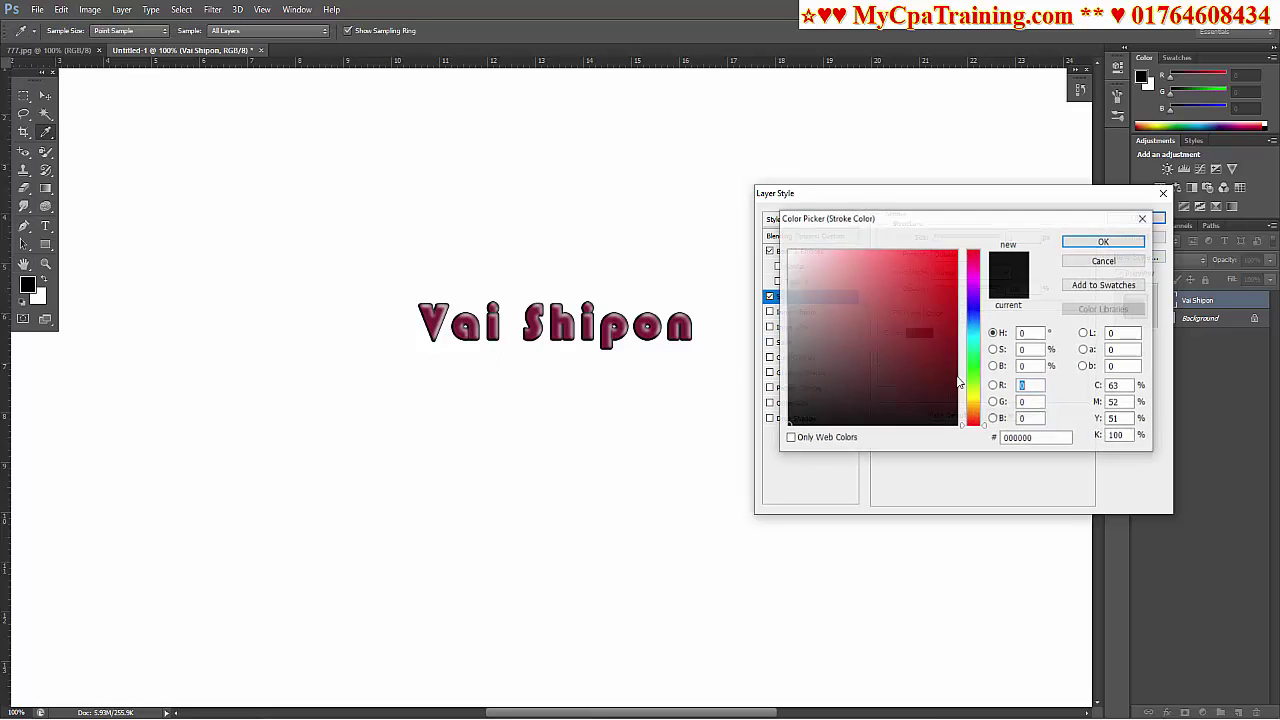
pyautogui.click(973, 401)
pyautogui.click(951, 252)
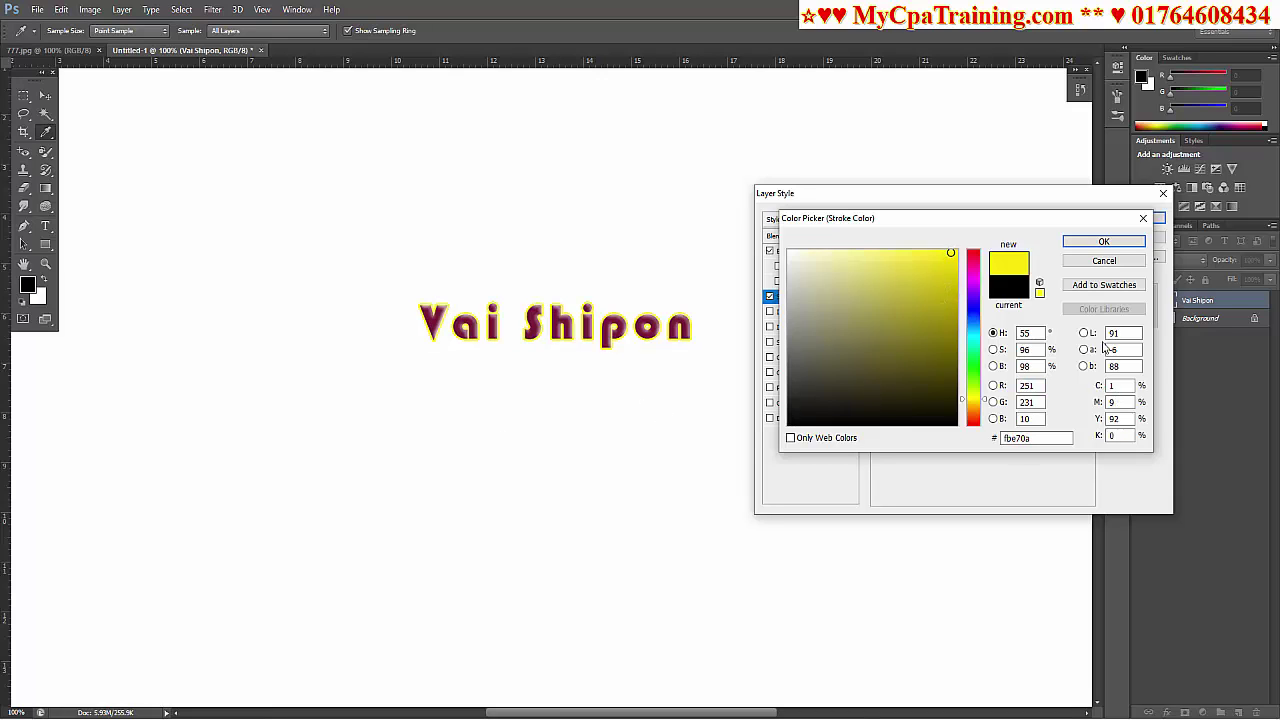
pyautogui.click(1104, 241)
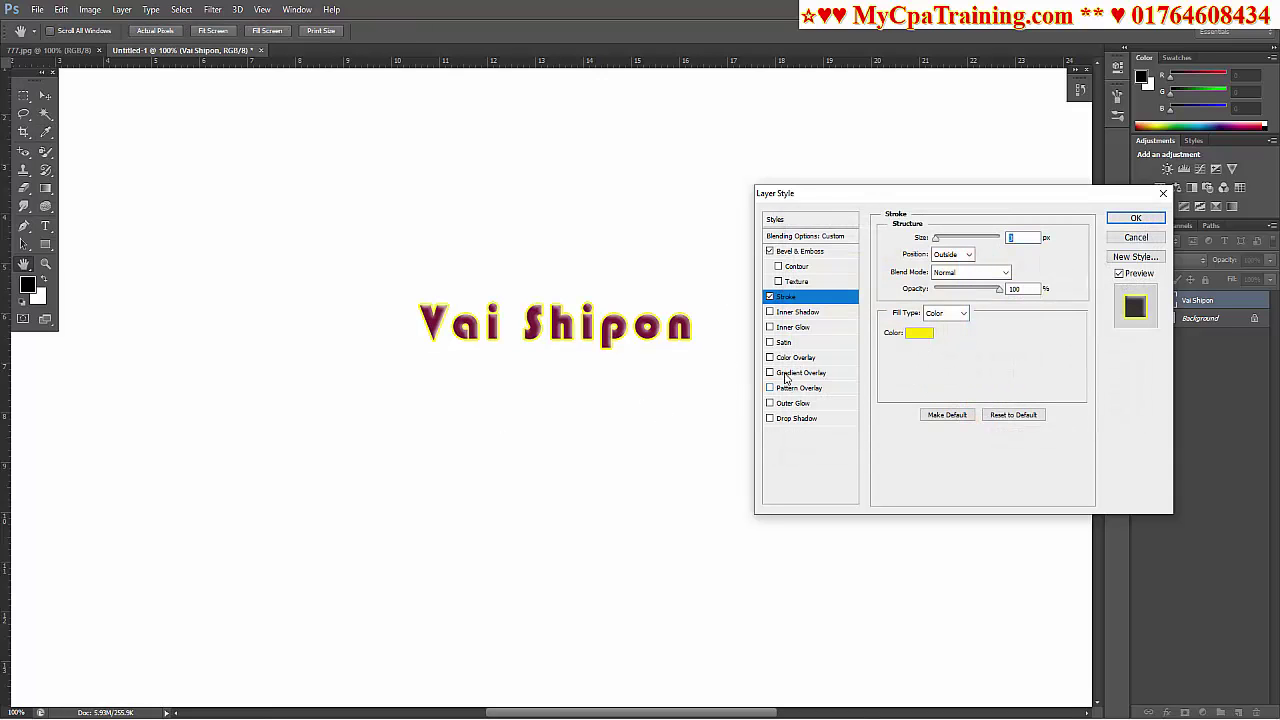
# Toggle the yellow stroke off and on to compare, then show Inner Shadow settings.
pyautogui.click(769, 297)
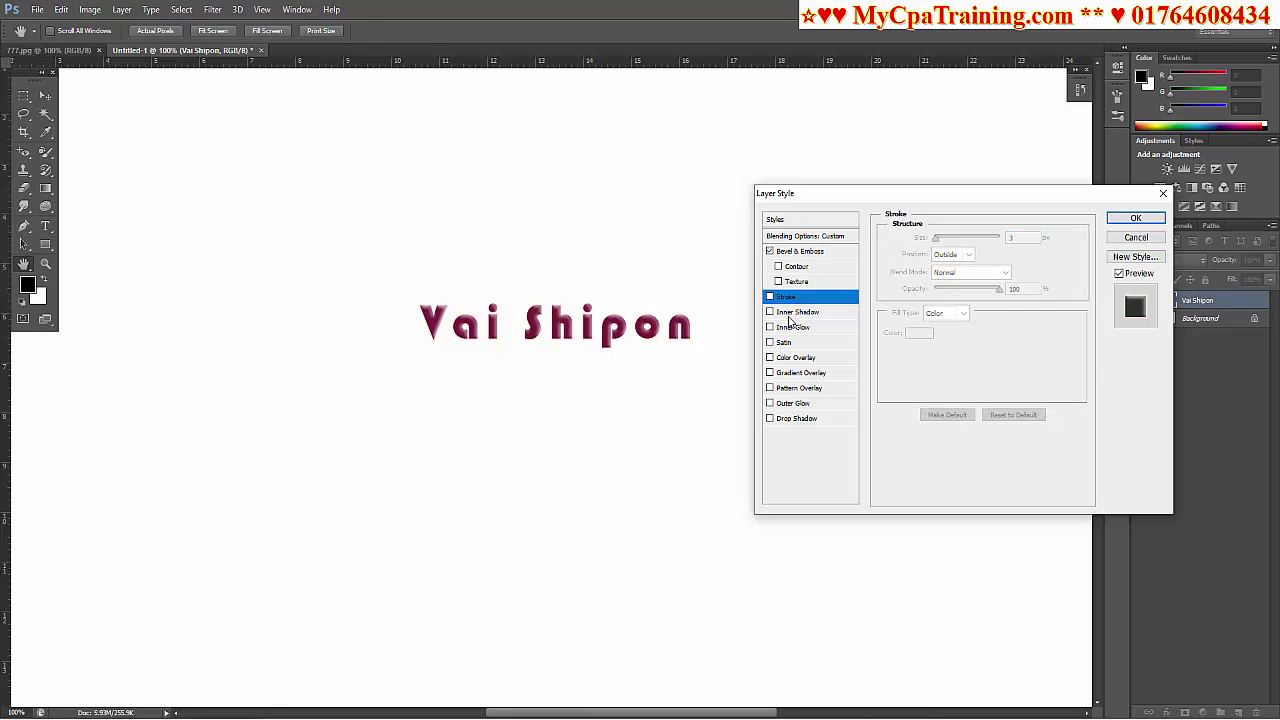
pyautogui.click(795, 316)
pyautogui.click(769, 297)
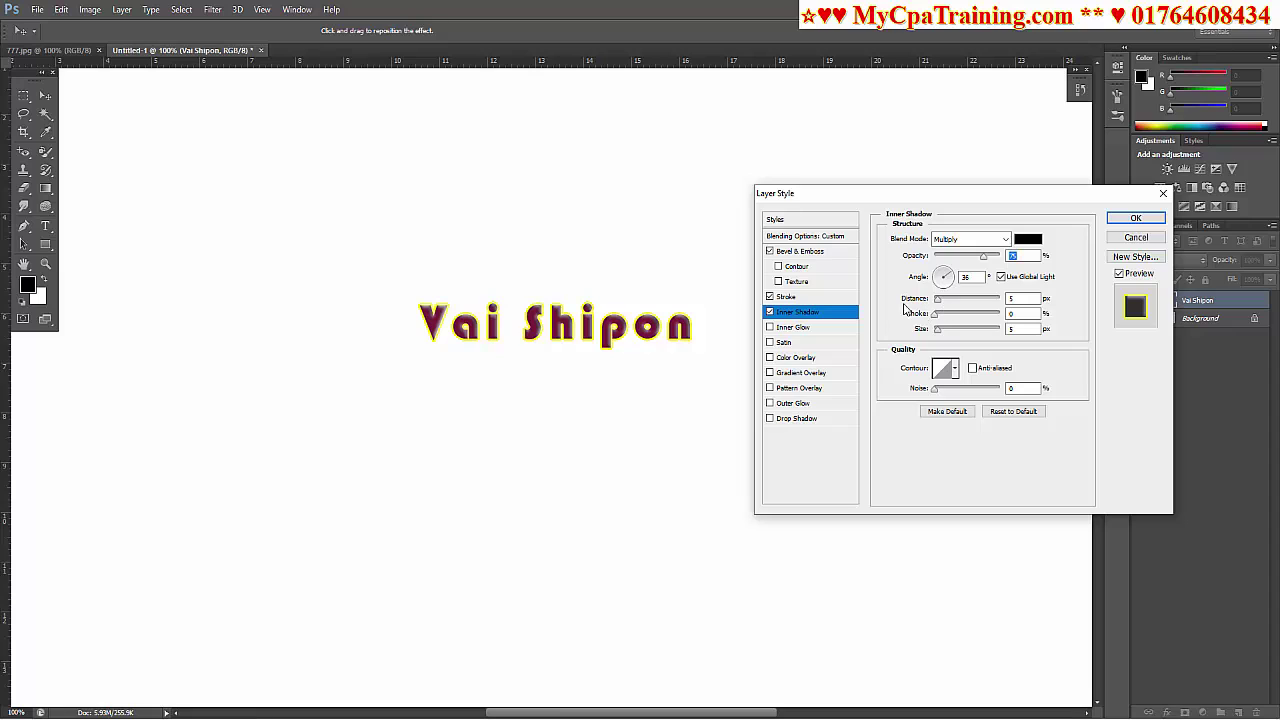
# Try Inner Shadow, Inner Glow and Satin effects on the text, then remove them.
pyautogui.click(770, 312)
pyautogui.click(793, 330)
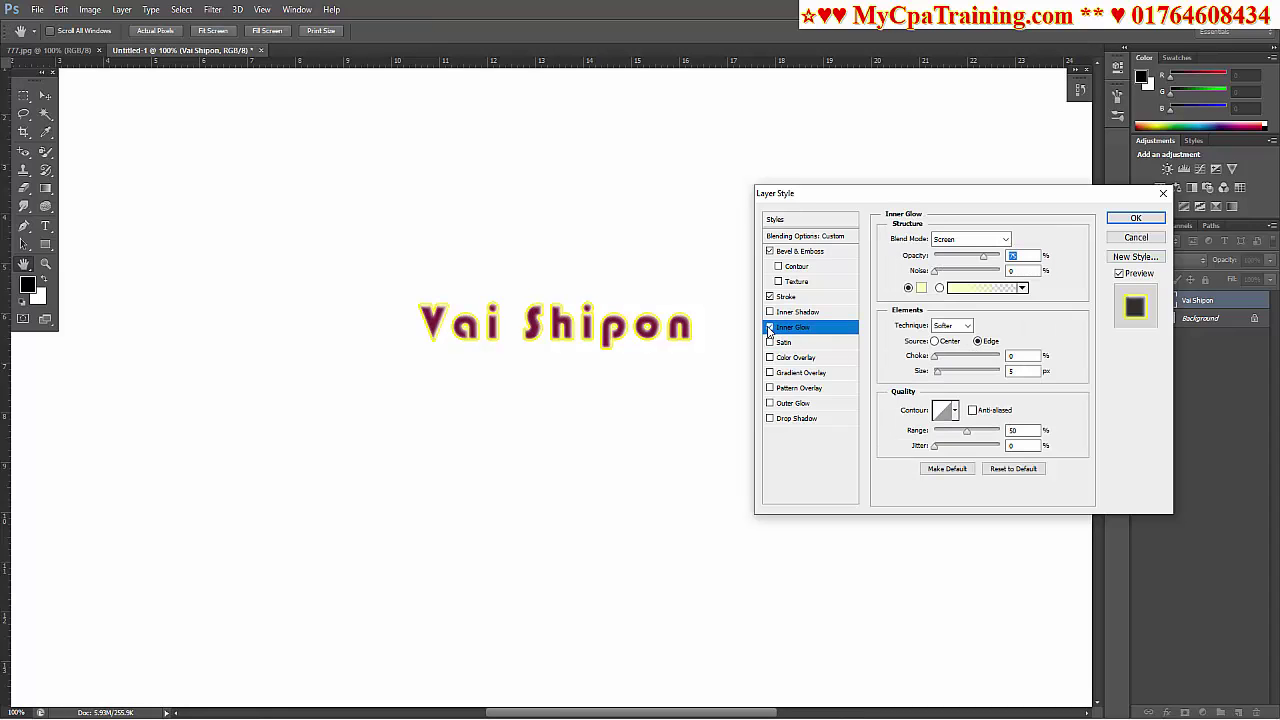
pyautogui.click(770, 327)
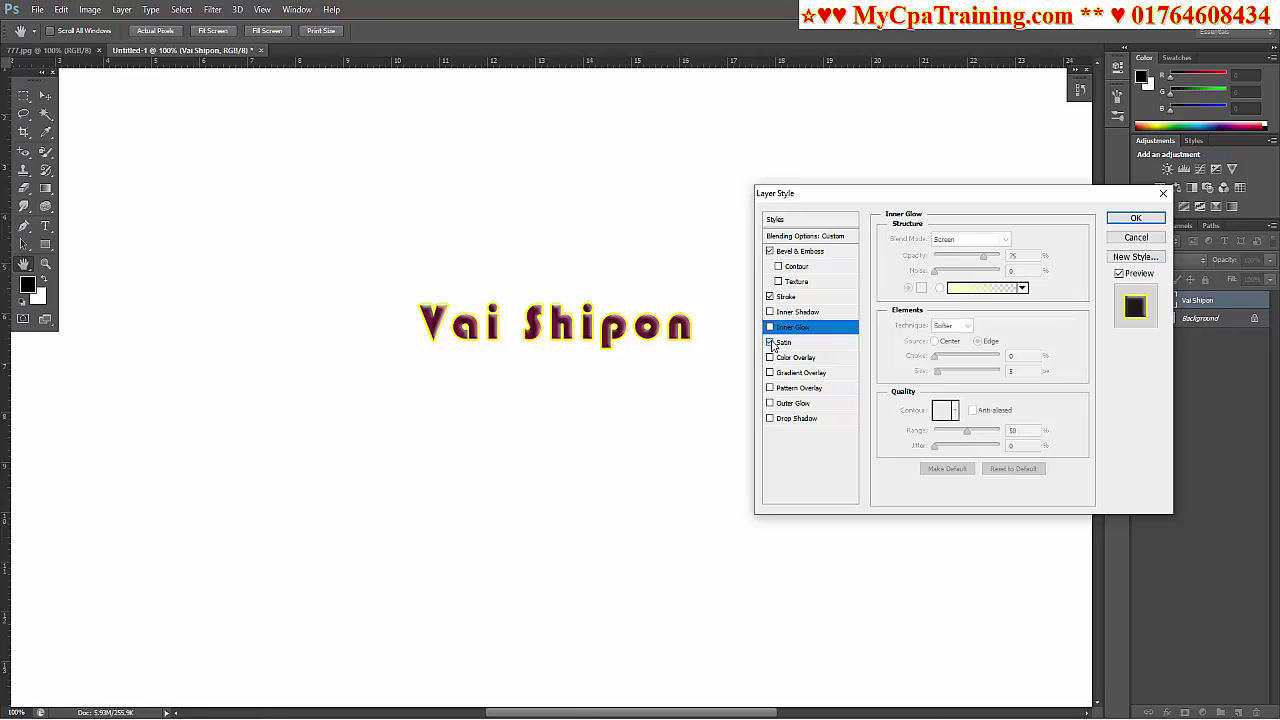
pyautogui.click(771, 343)
# Try a red Multiply Color Overlay, then replace it with a black-to-white Gradient Overlay.
pyautogui.click(770, 358)
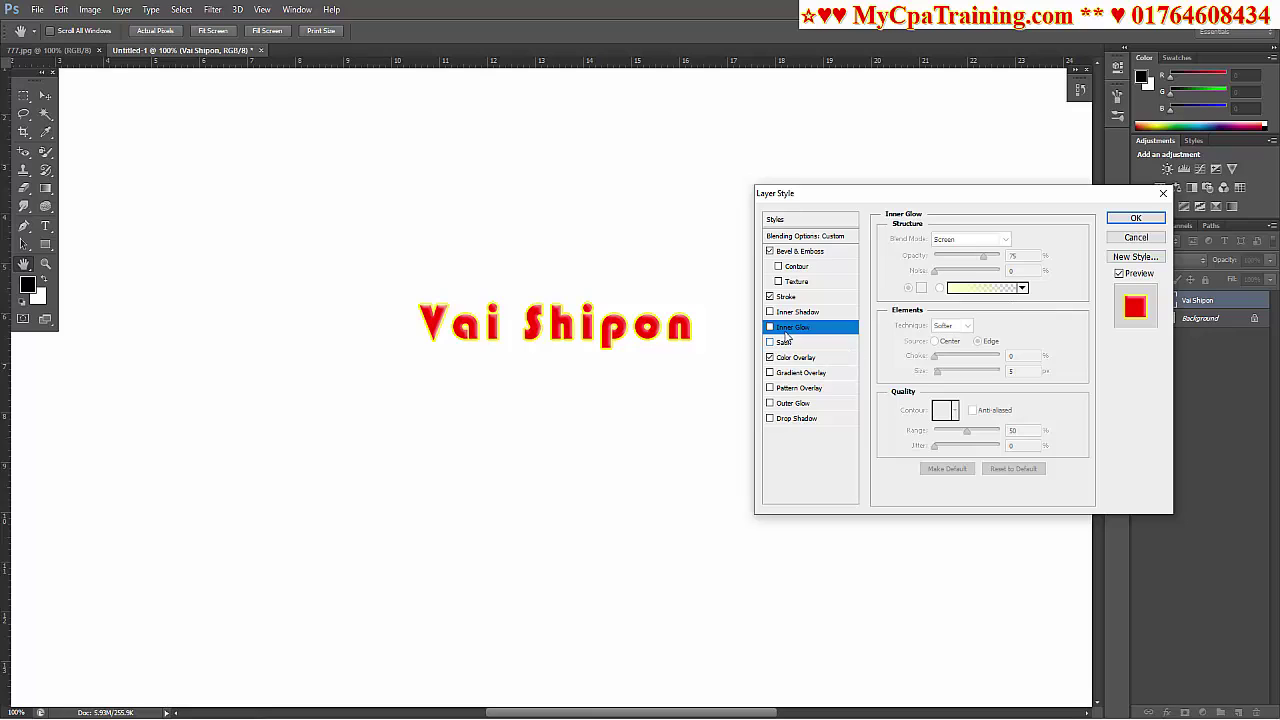
pyautogui.click(792, 358)
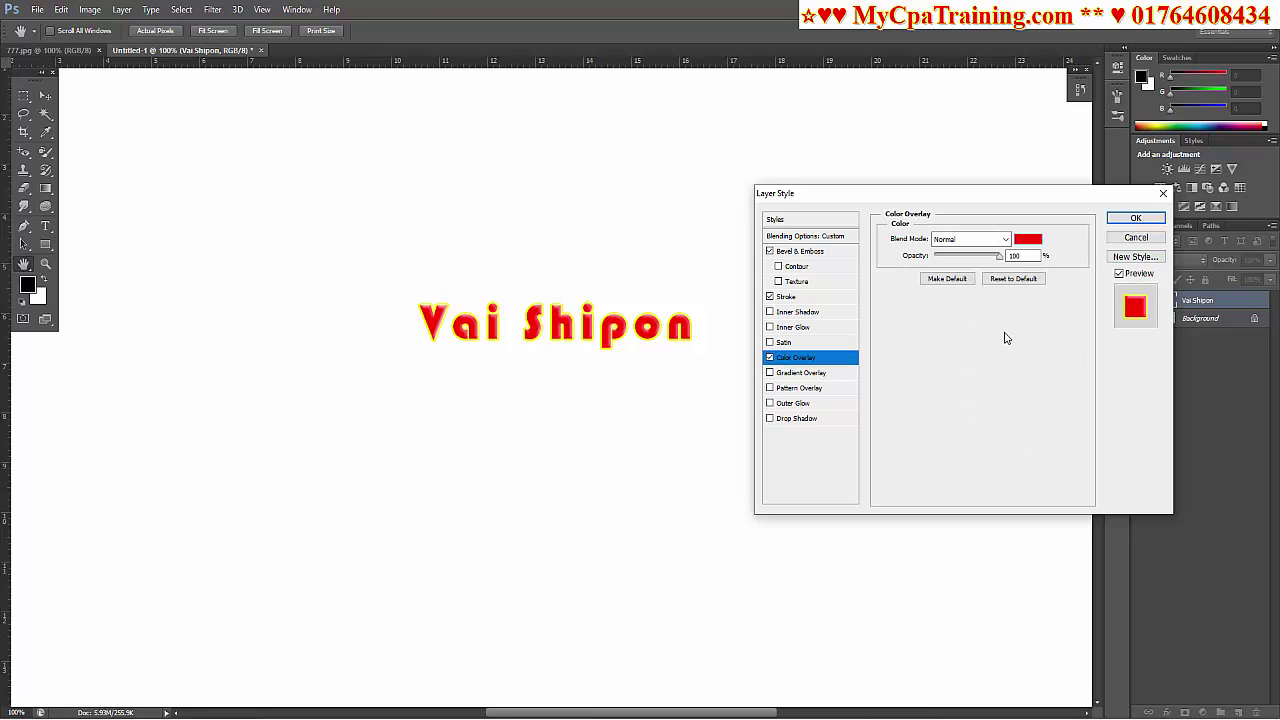
pyautogui.click(1000, 239)
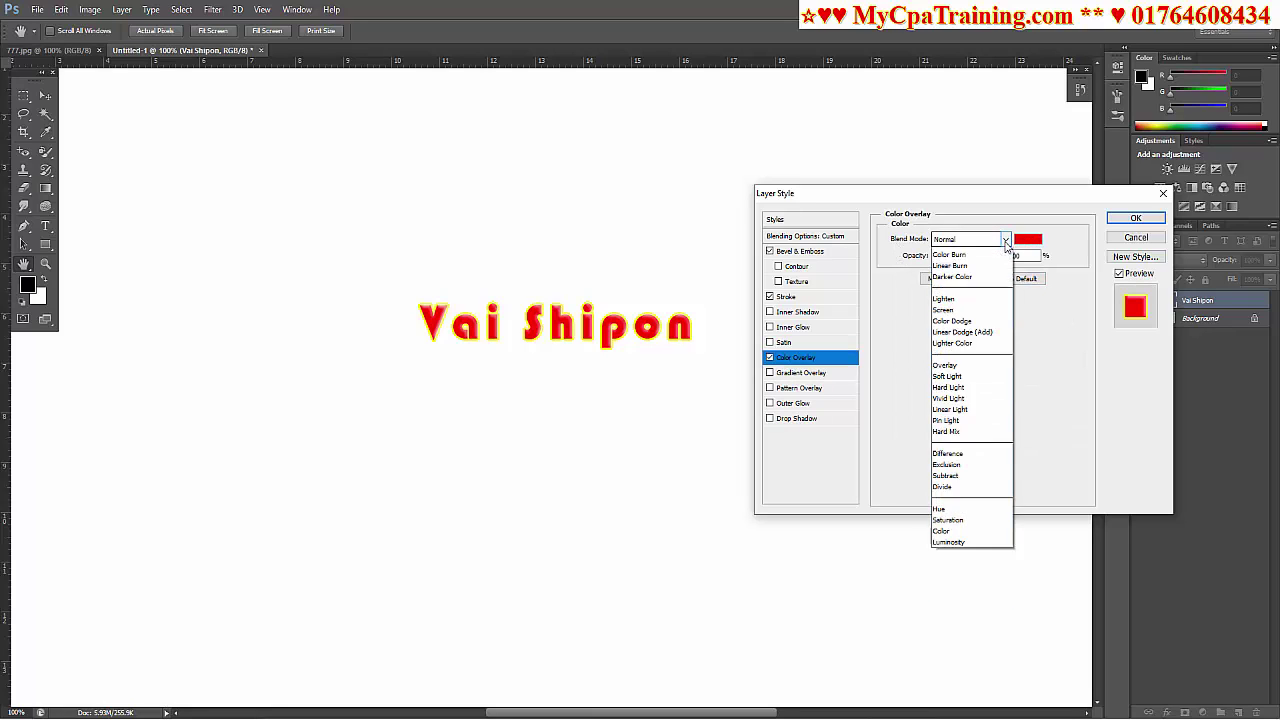
pyautogui.click(955, 302)
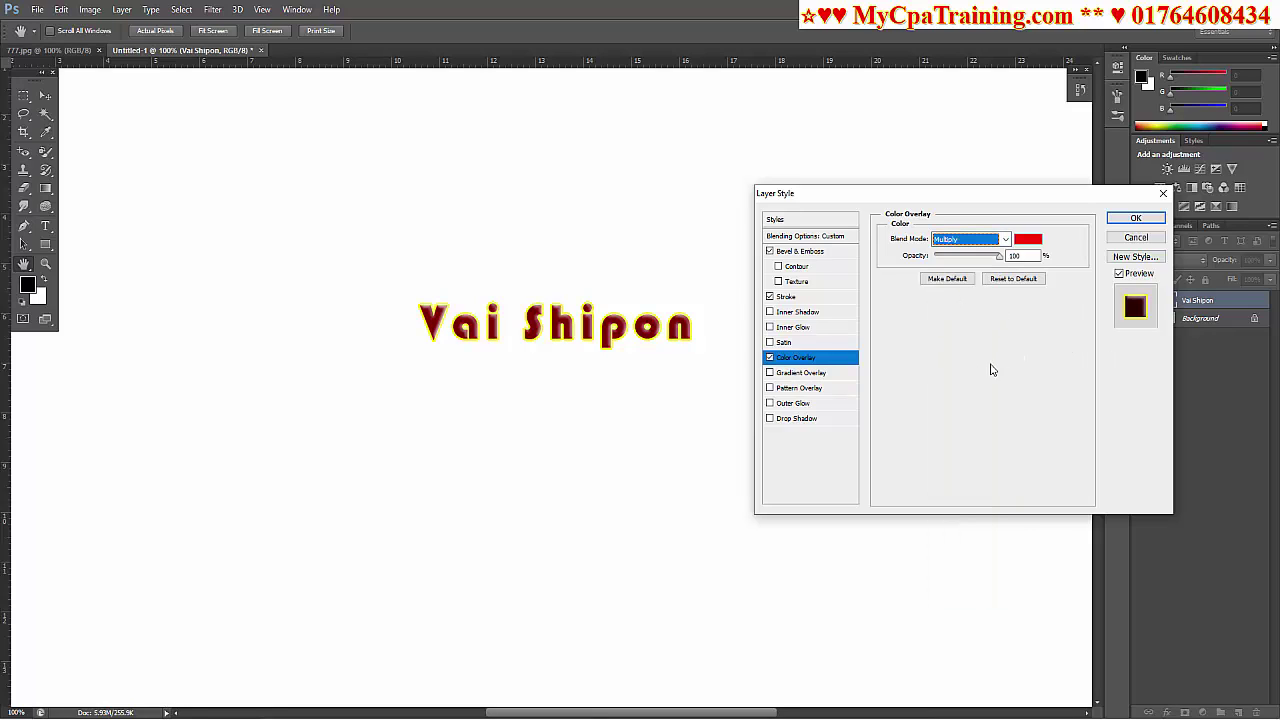
pyautogui.click(769, 357)
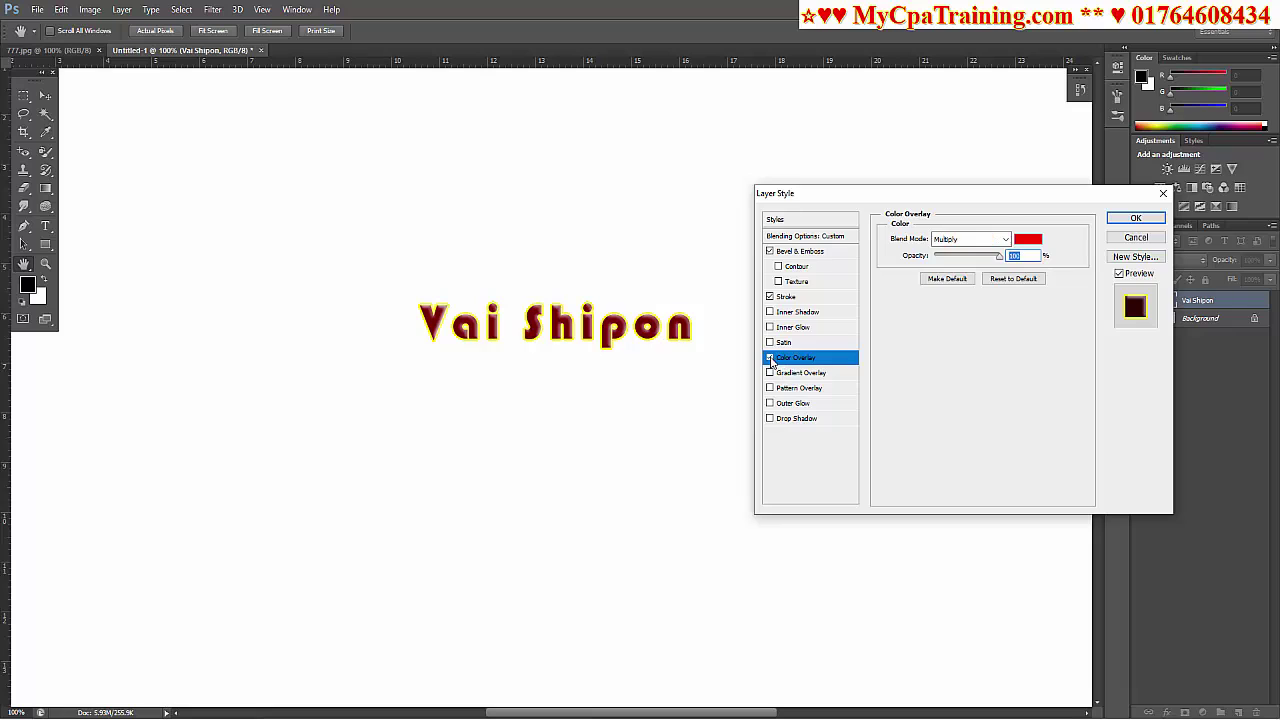
pyautogui.click(800, 373)
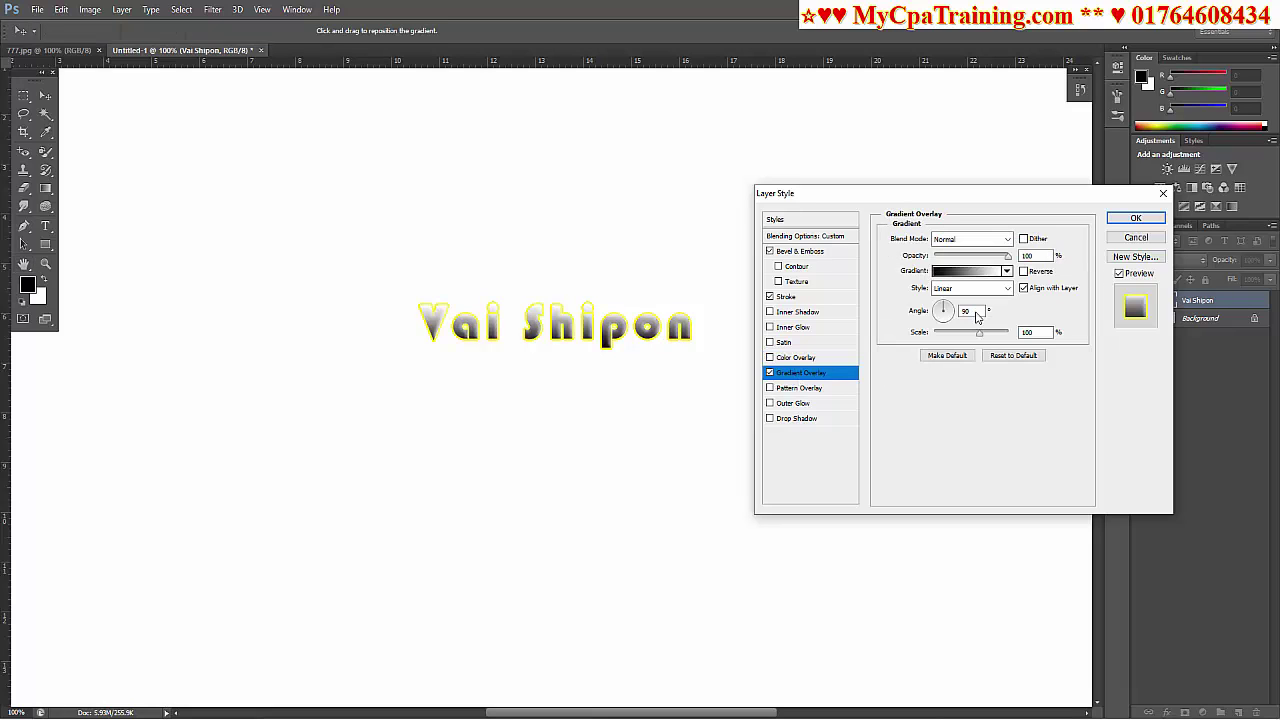
# Compare several gradient presets and settle on the violet-green-orange one for the overlay.
pyautogui.click(1006, 271)
pyautogui.click(948, 319)
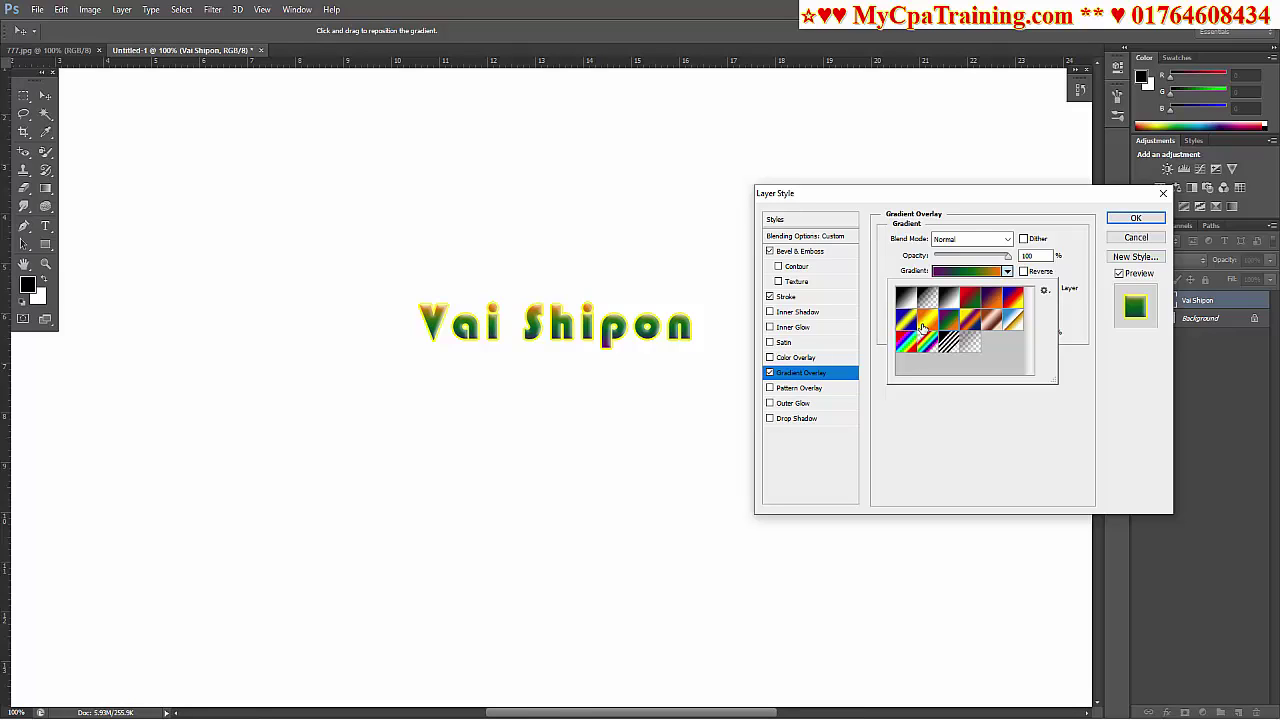
pyautogui.click(922, 328)
pyautogui.click(966, 324)
pyautogui.click(998, 300)
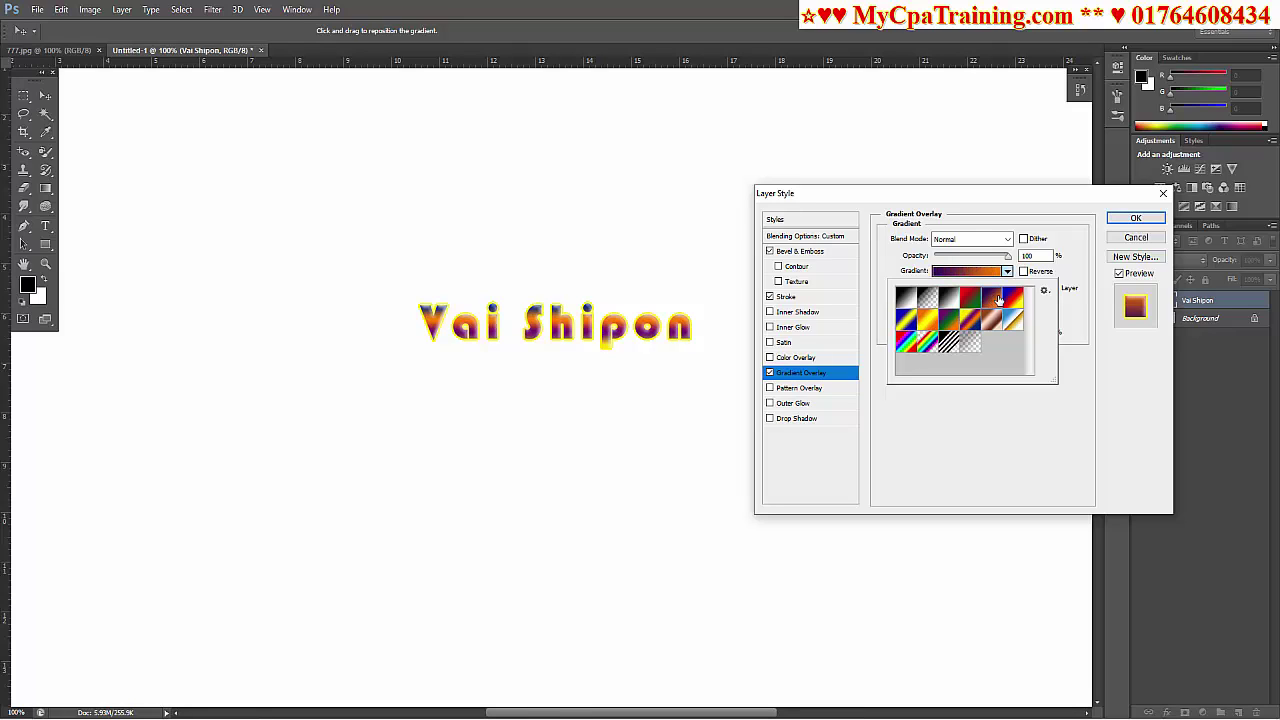
pyautogui.click(927, 319)
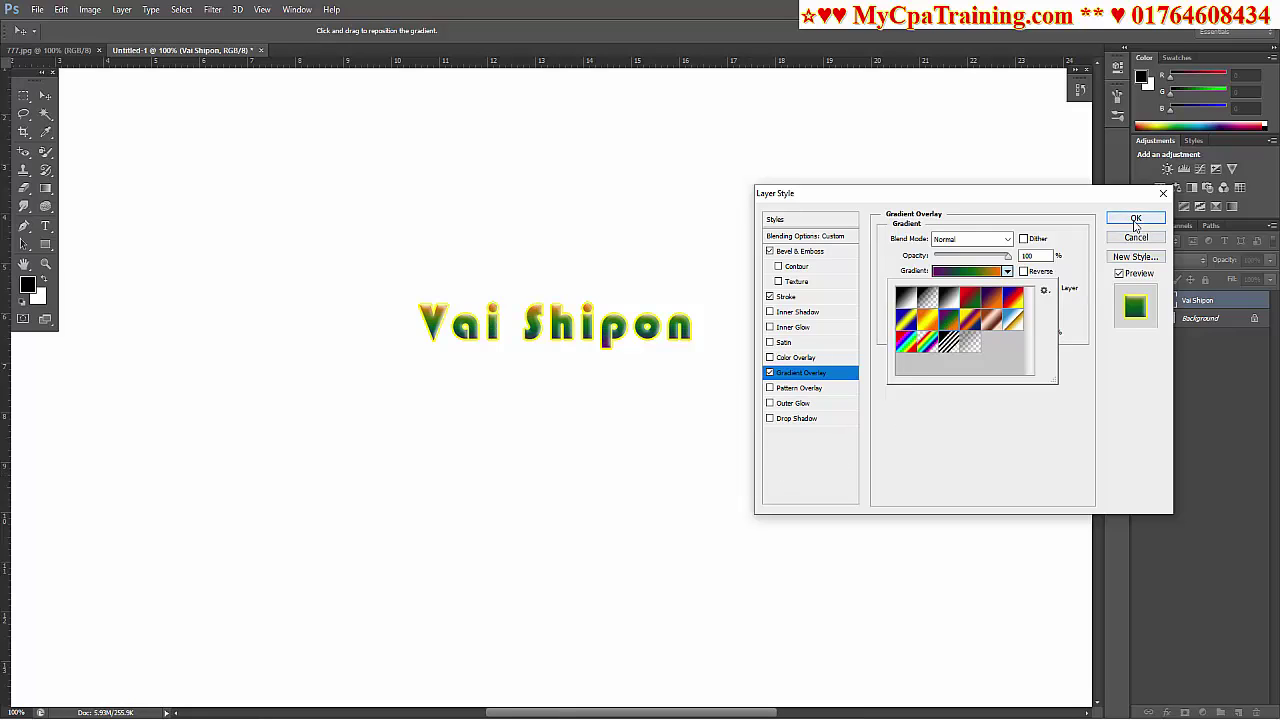
# Try Pattern Overlay and Outer Glow, then add a Drop Shadow and apply the style.
pyautogui.click(782, 391)
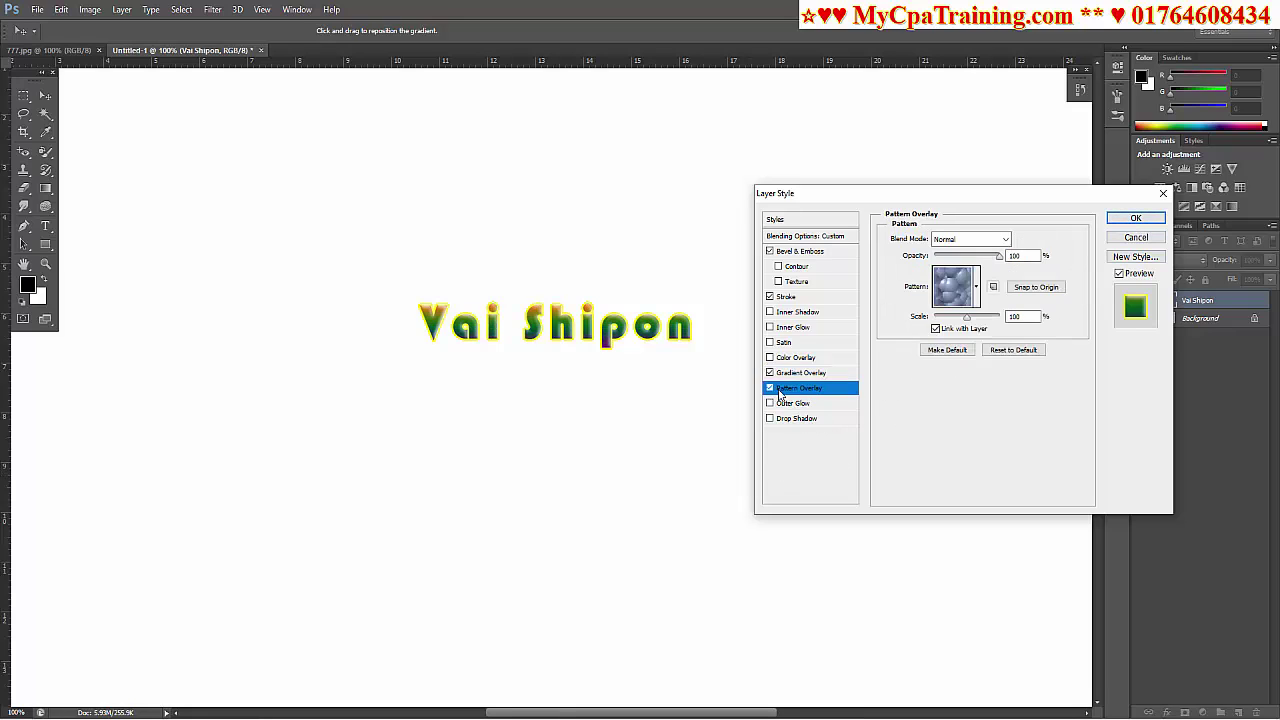
pyautogui.click(769, 389)
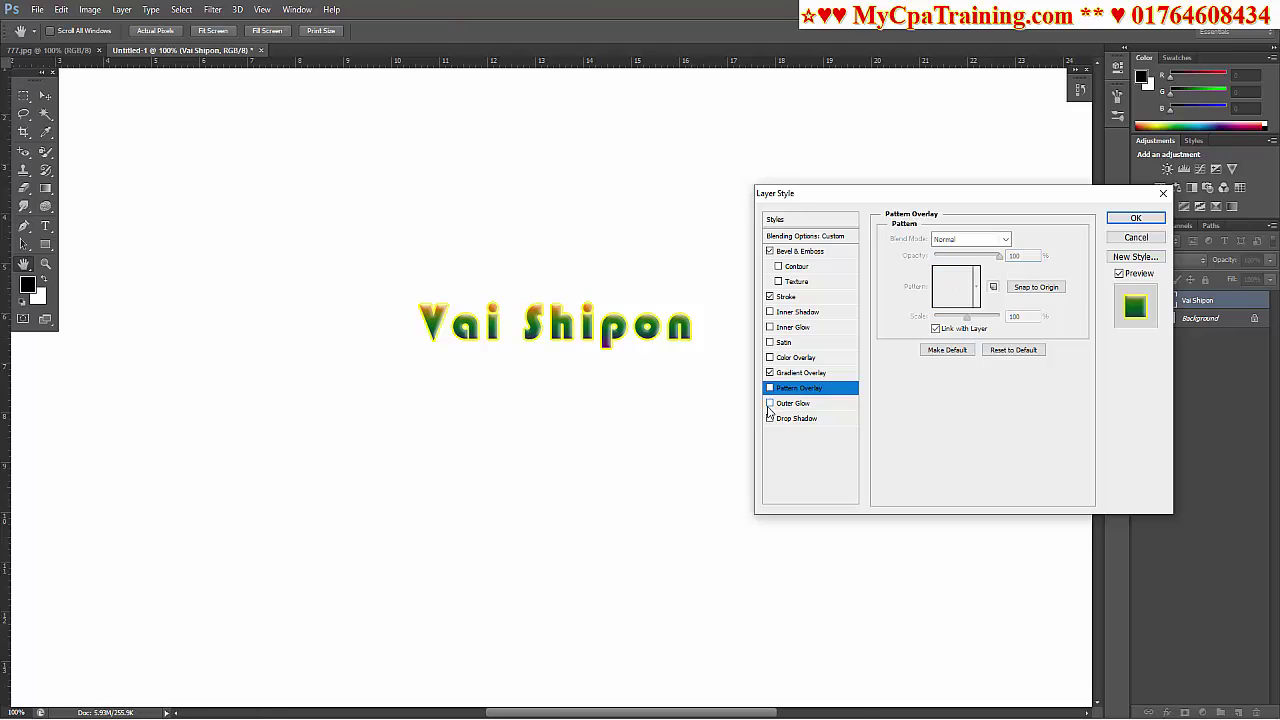
pyautogui.click(789, 405)
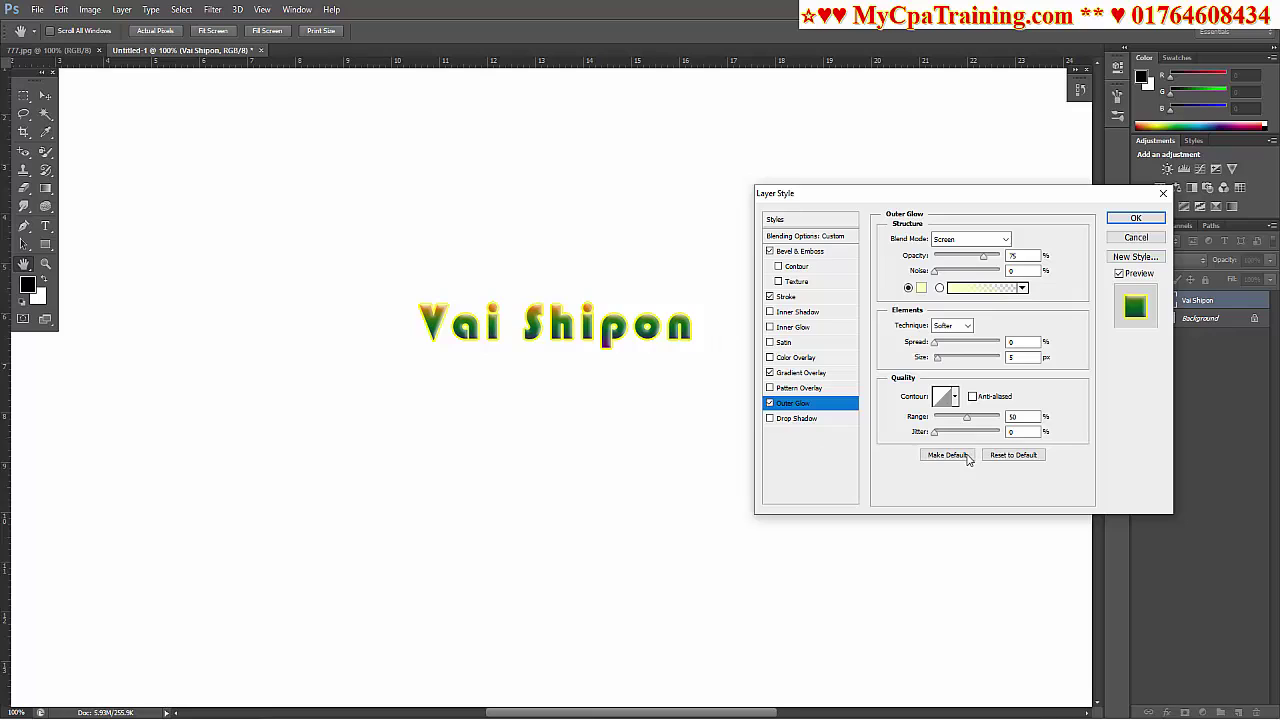
pyautogui.click(770, 403)
pyautogui.click(796, 420)
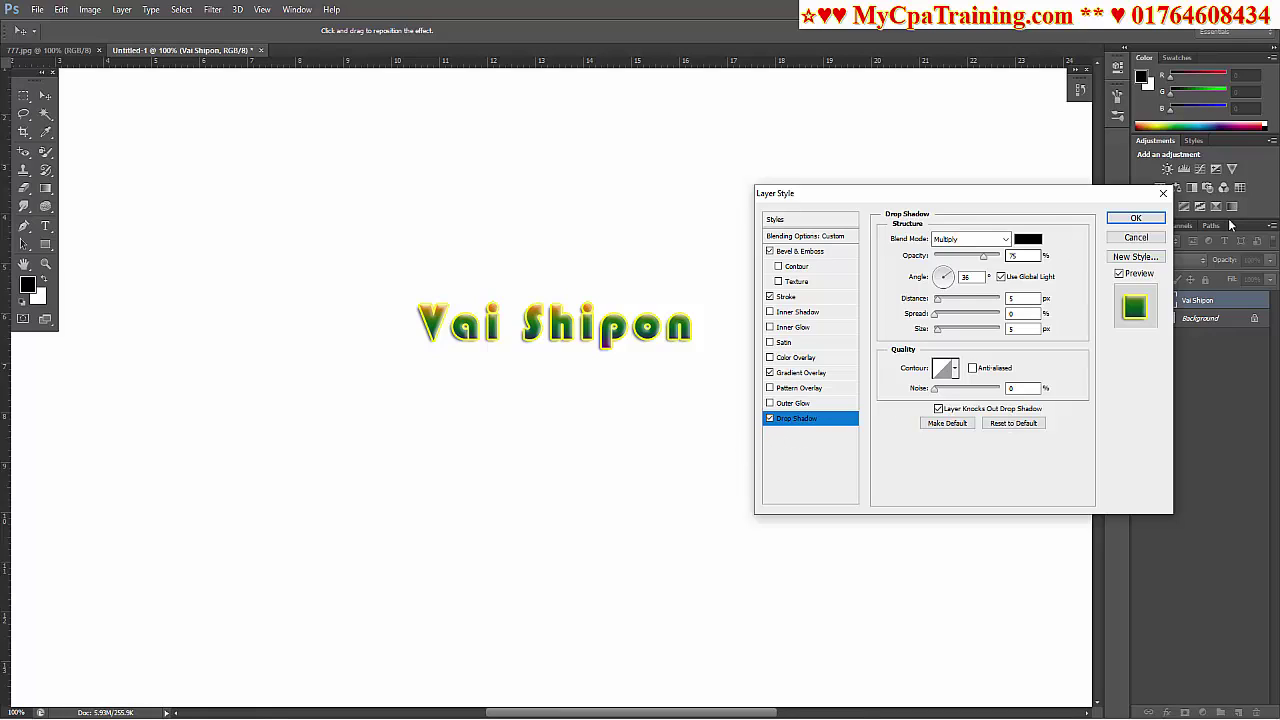
pyautogui.click(1136, 218)
# Add 30 pt 'I love Bangladesh' paragraph text at the canvas's top-left and commit it.
pyautogui.press('v')
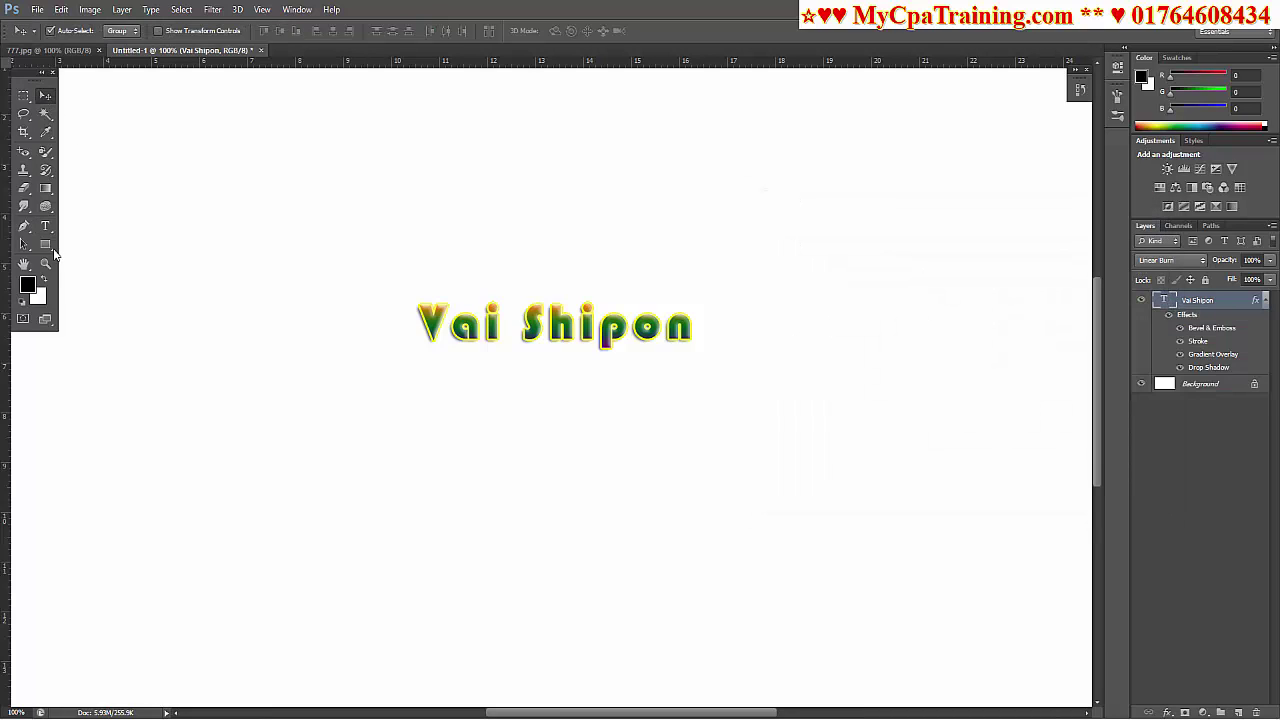
pyautogui.click(46, 228)
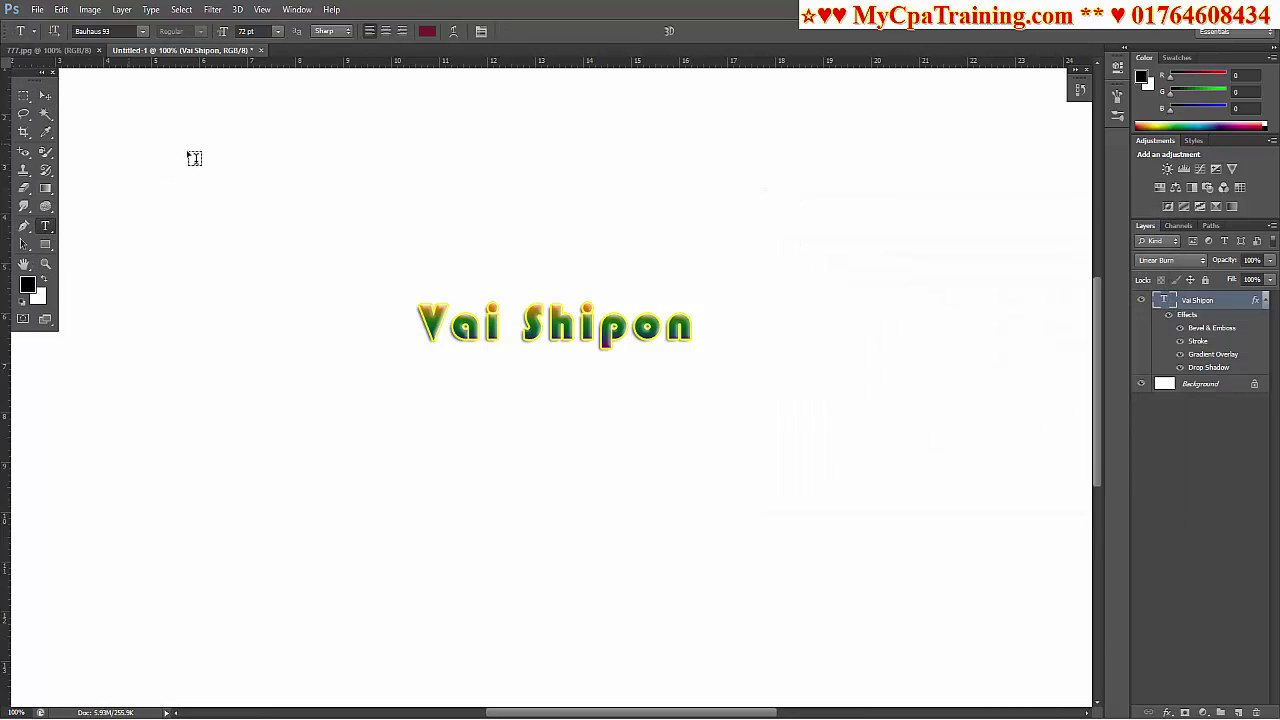
pyautogui.moveTo(129, 144); pyautogui.dragTo(318, 456)
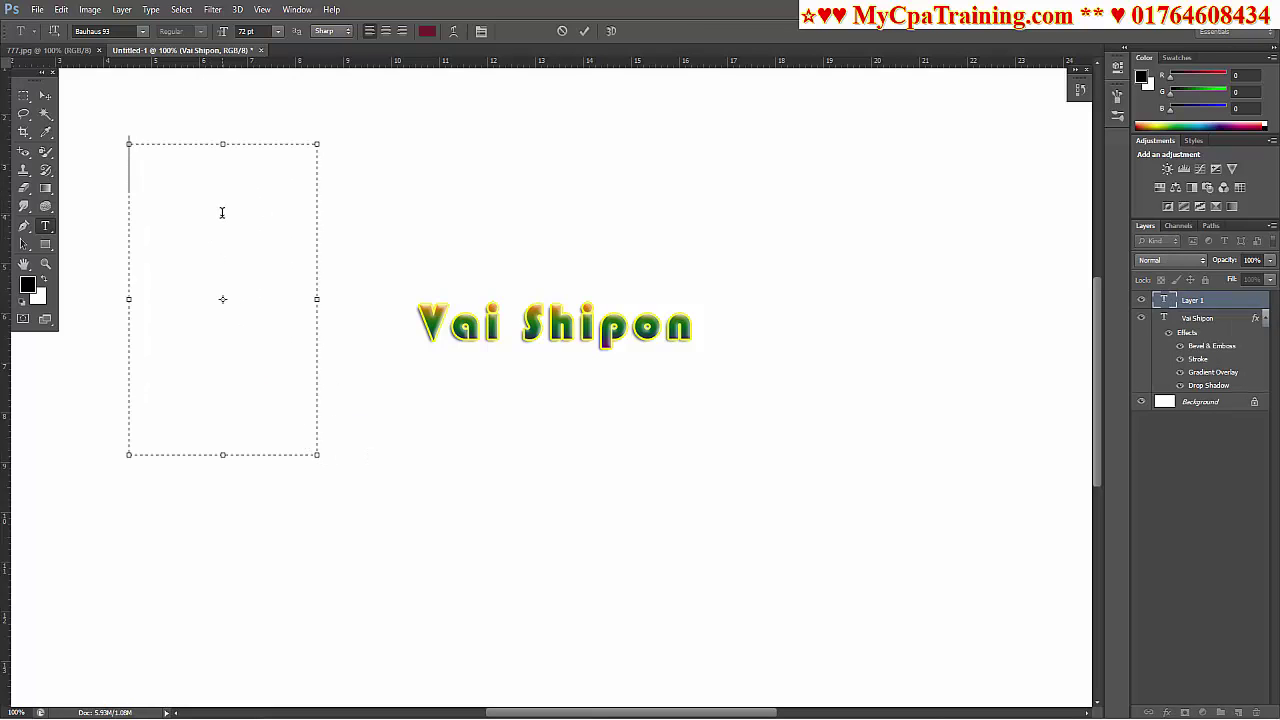
pyautogui.click(276, 32)
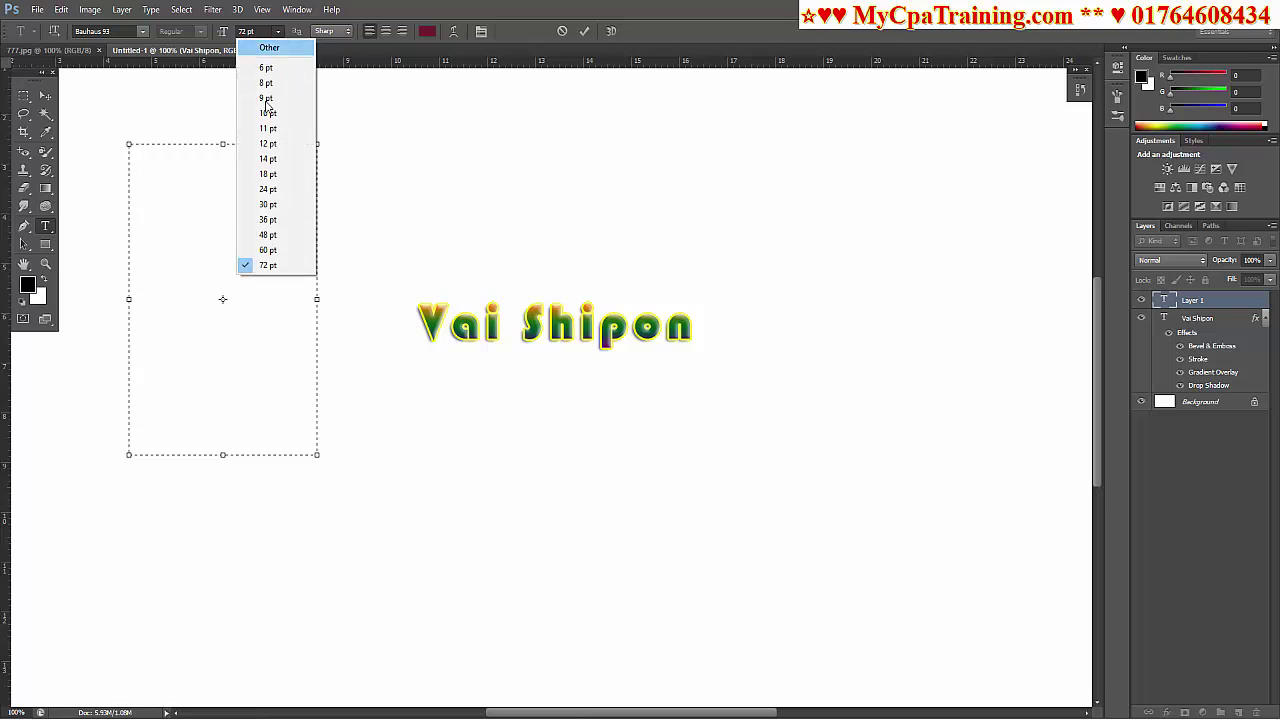
pyautogui.click(265, 204)
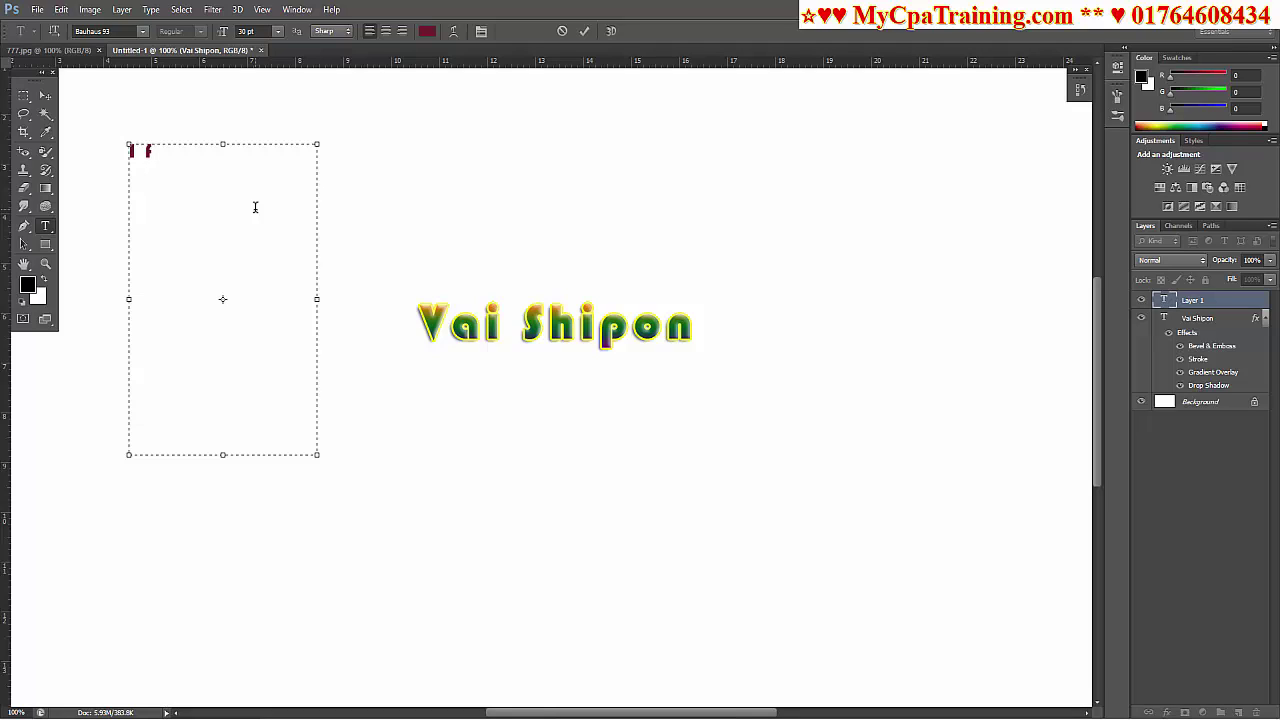
pyautogui.write('I love B')
pyautogui.write('ang')
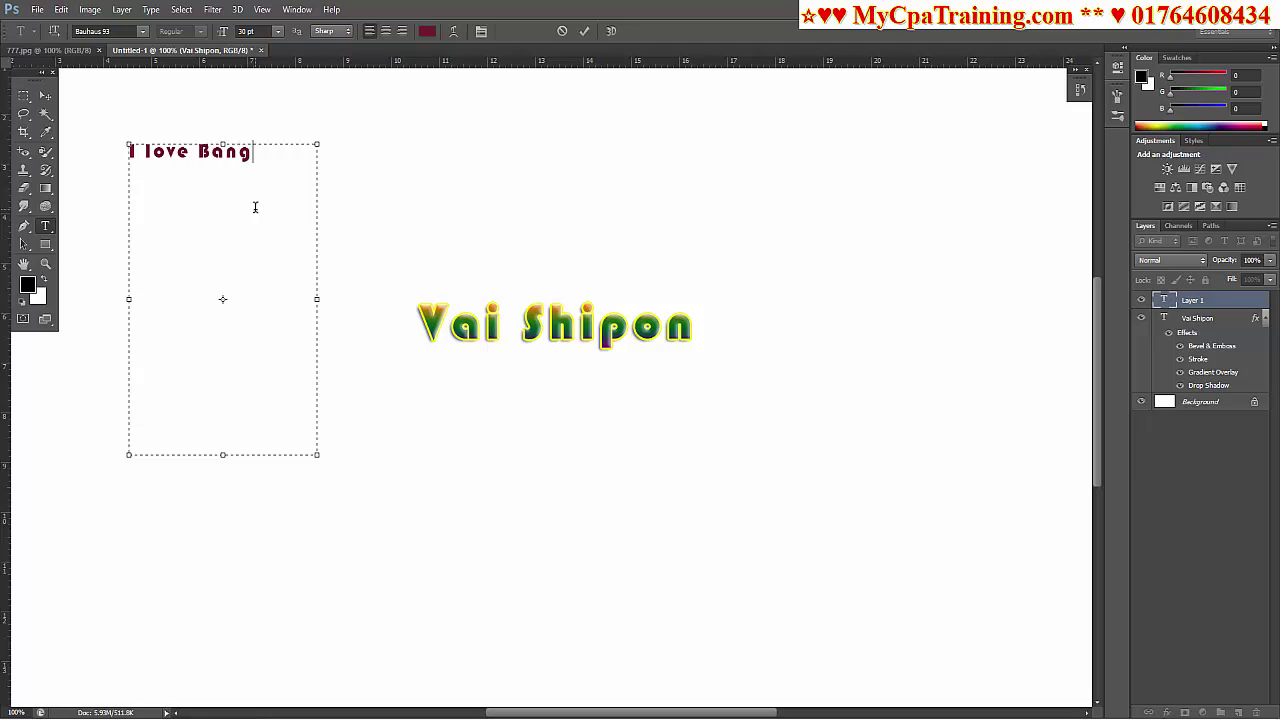
pyautogui.write('Bangladesh')
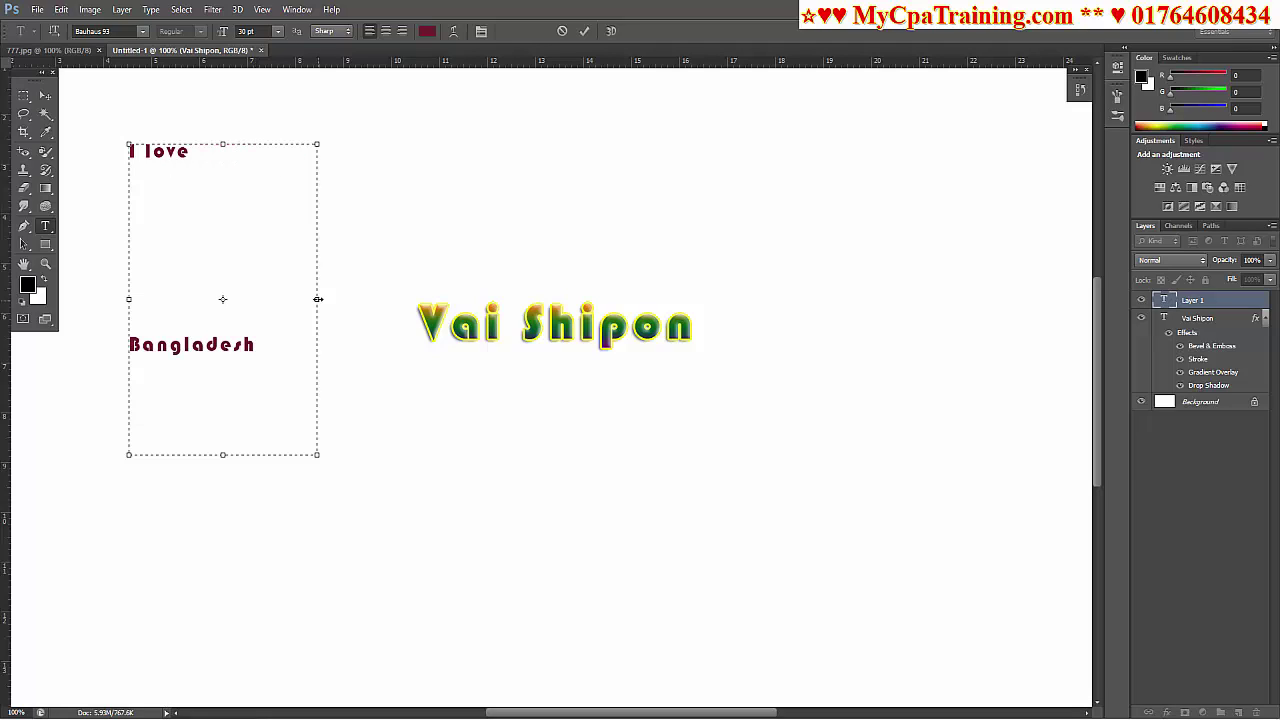
pyautogui.moveTo(318, 299)
pyautogui.mouseDown()
pyautogui.moveTo(384, 301)
pyautogui.moveTo(367, 300)
pyautogui.mouseUp()
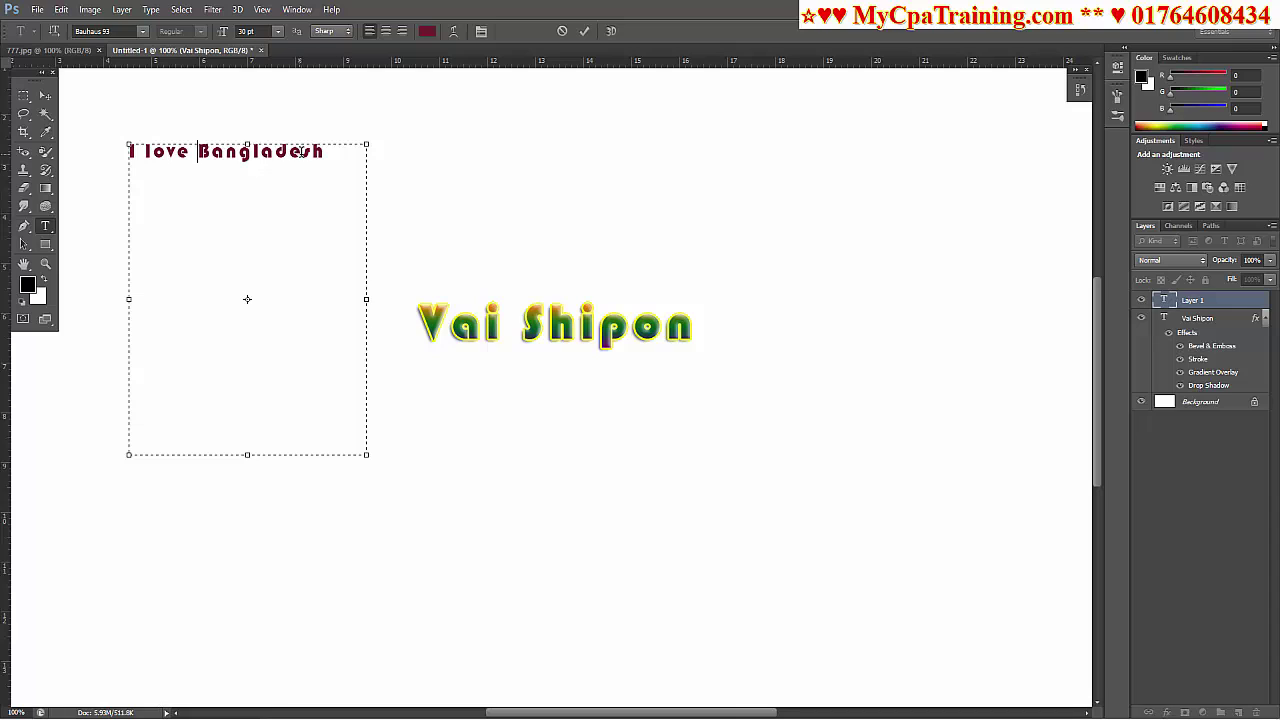
pyautogui.click(45, 95)
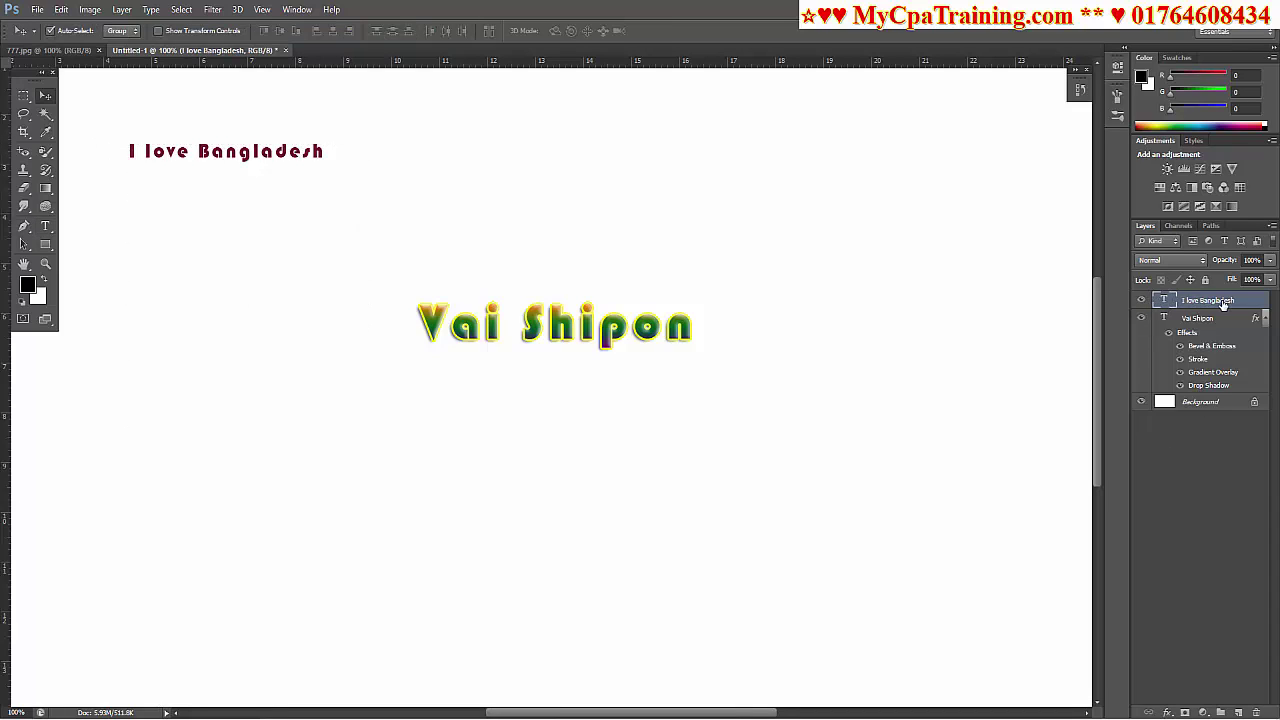
# Delete the I love Bangladesh layer and add vertical 'Vaishipon' text near the left edge.
pyautogui.press('Delete')
pyautogui.click(46, 228)
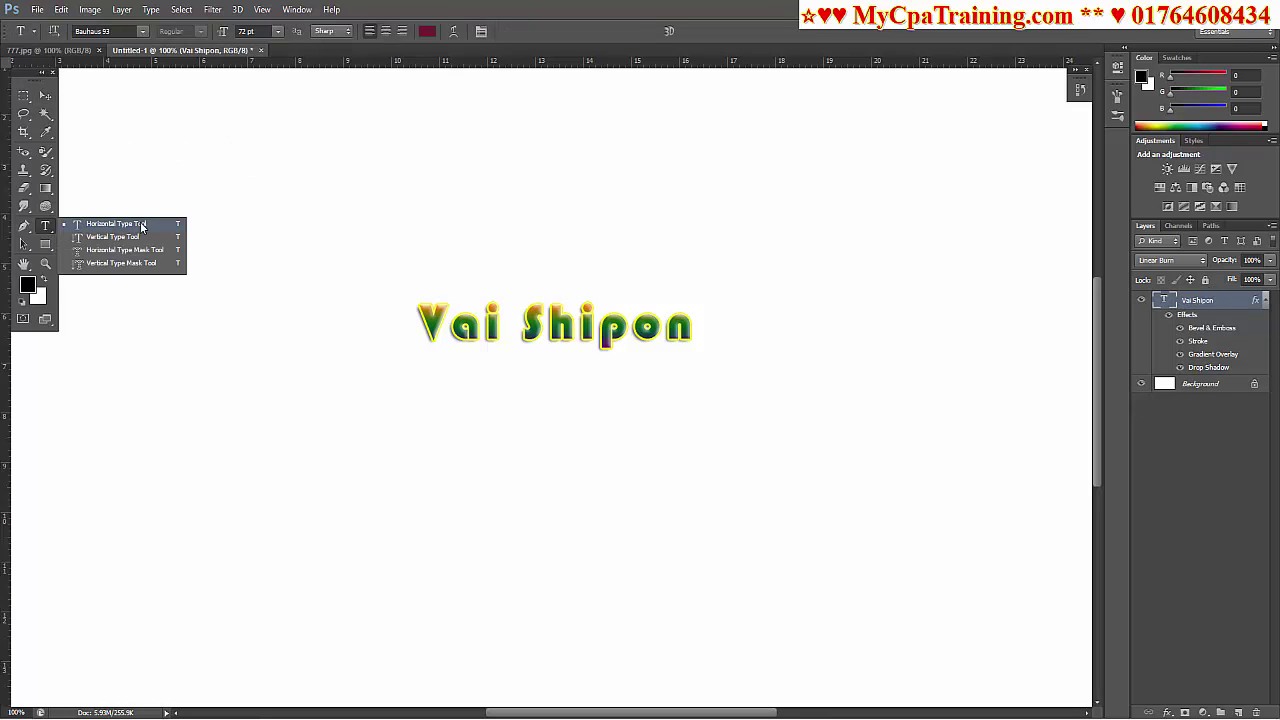
pyautogui.click(141, 224)
pyautogui.click(45, 228)
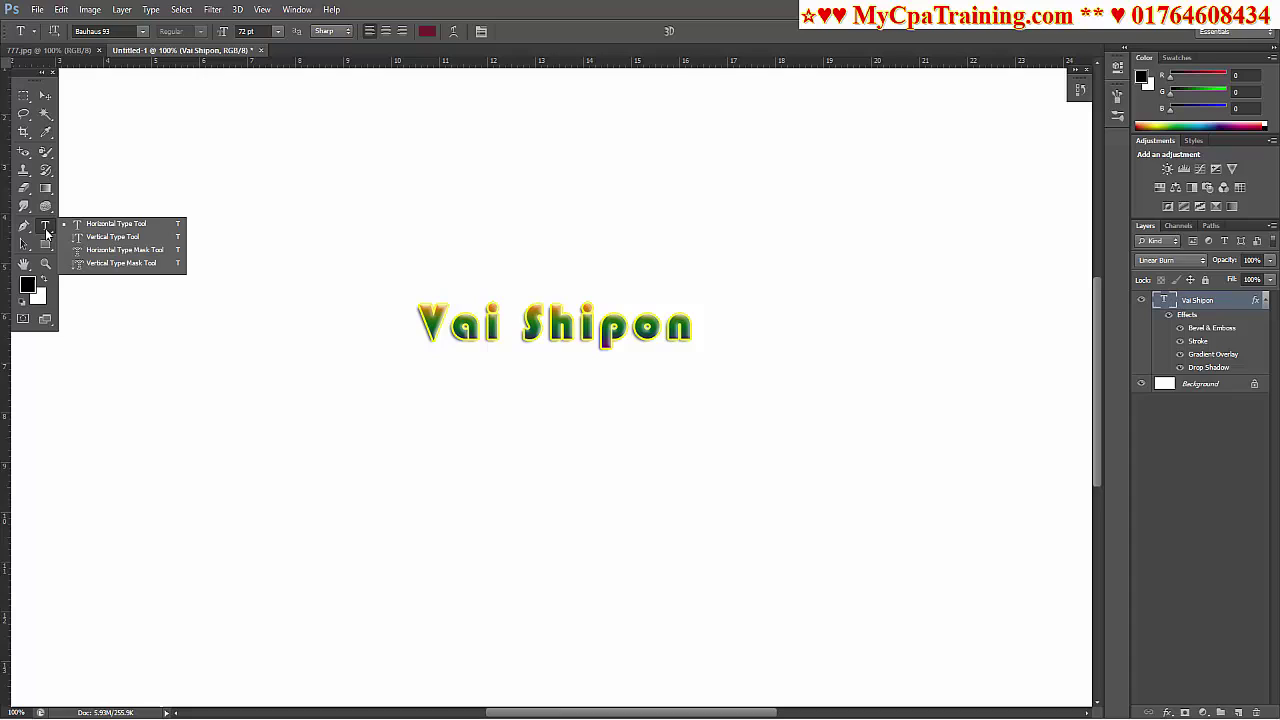
pyautogui.click(131, 238)
pyautogui.click(190, 193)
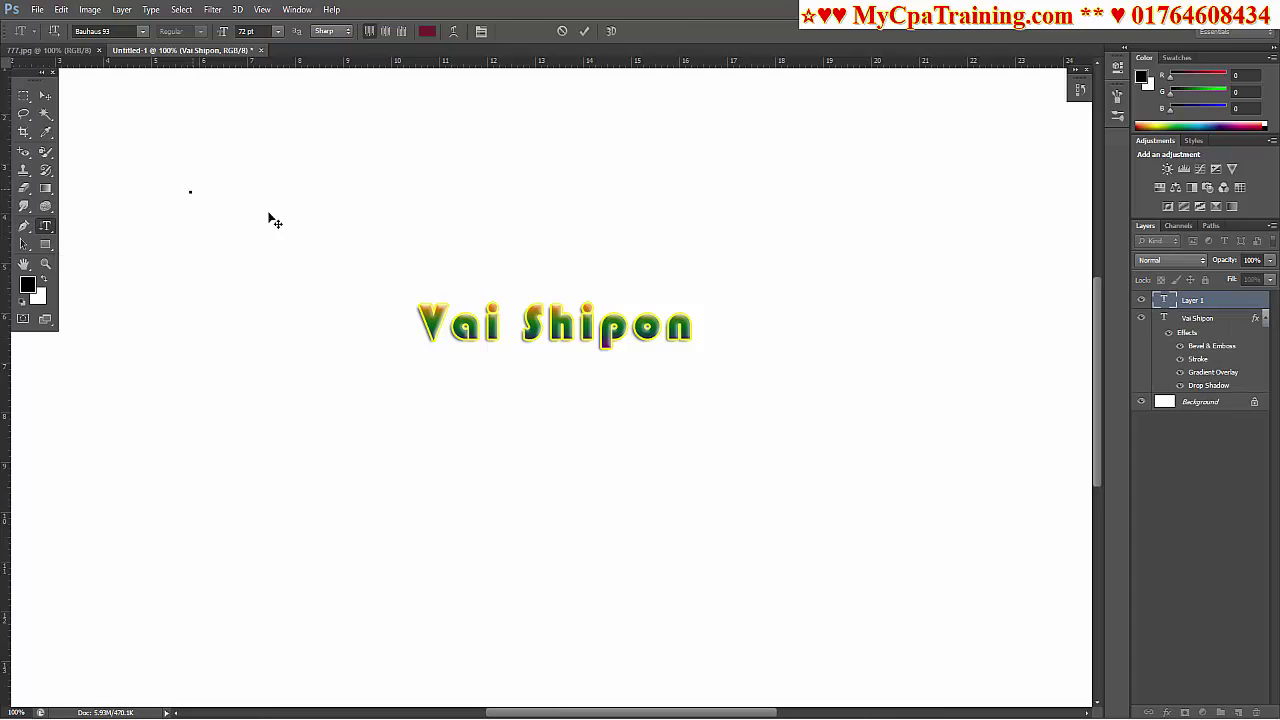
pyautogui.write('V')
pyautogui.write('aish')
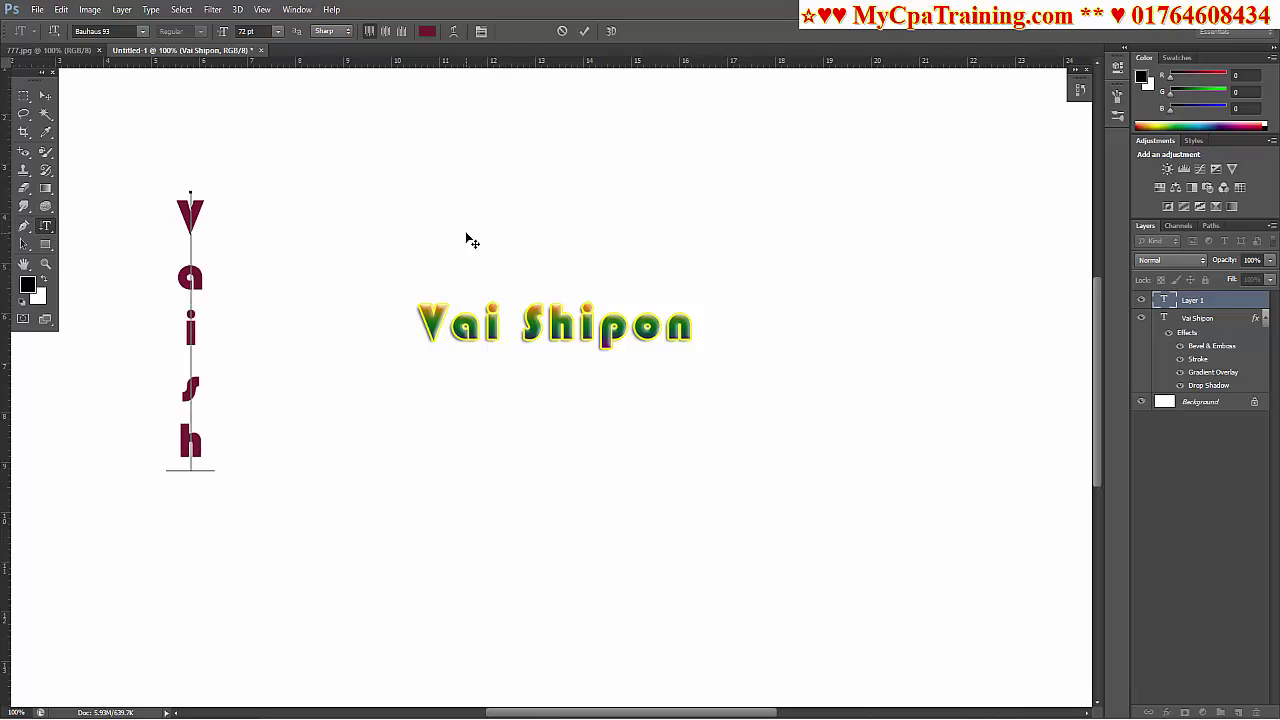
pyautogui.write('ipon')
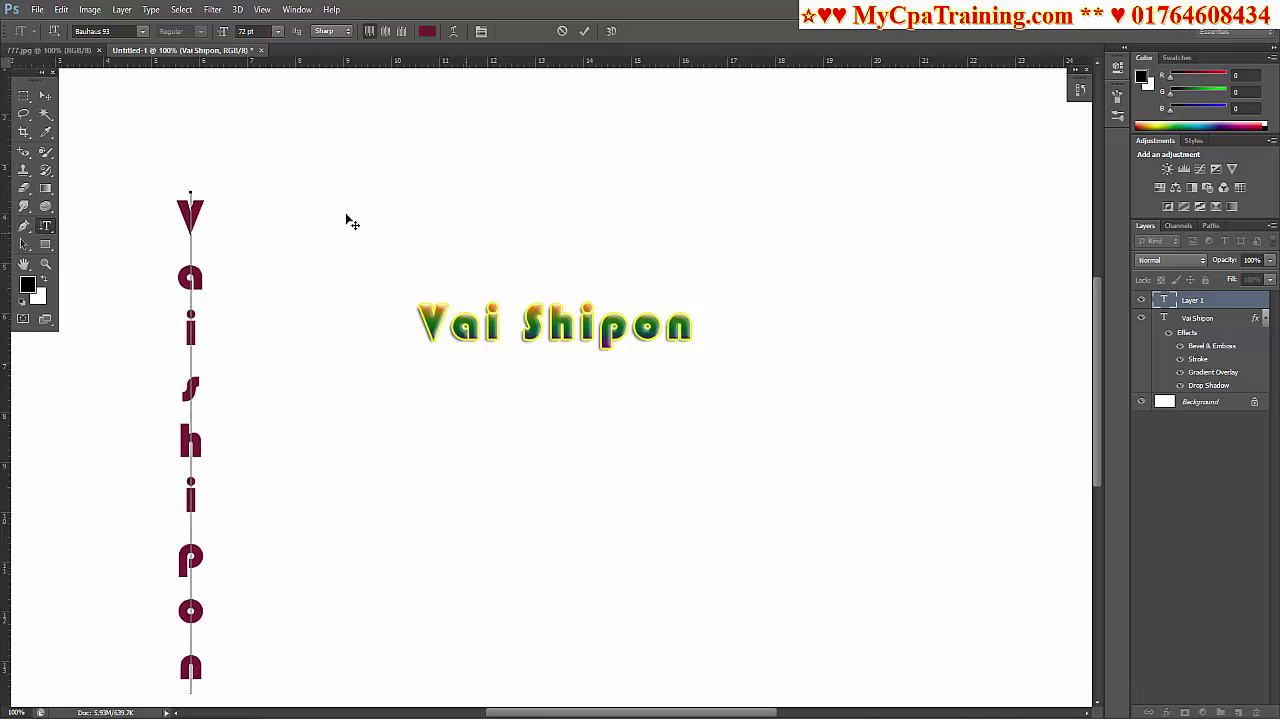
pyautogui.click(45, 95)
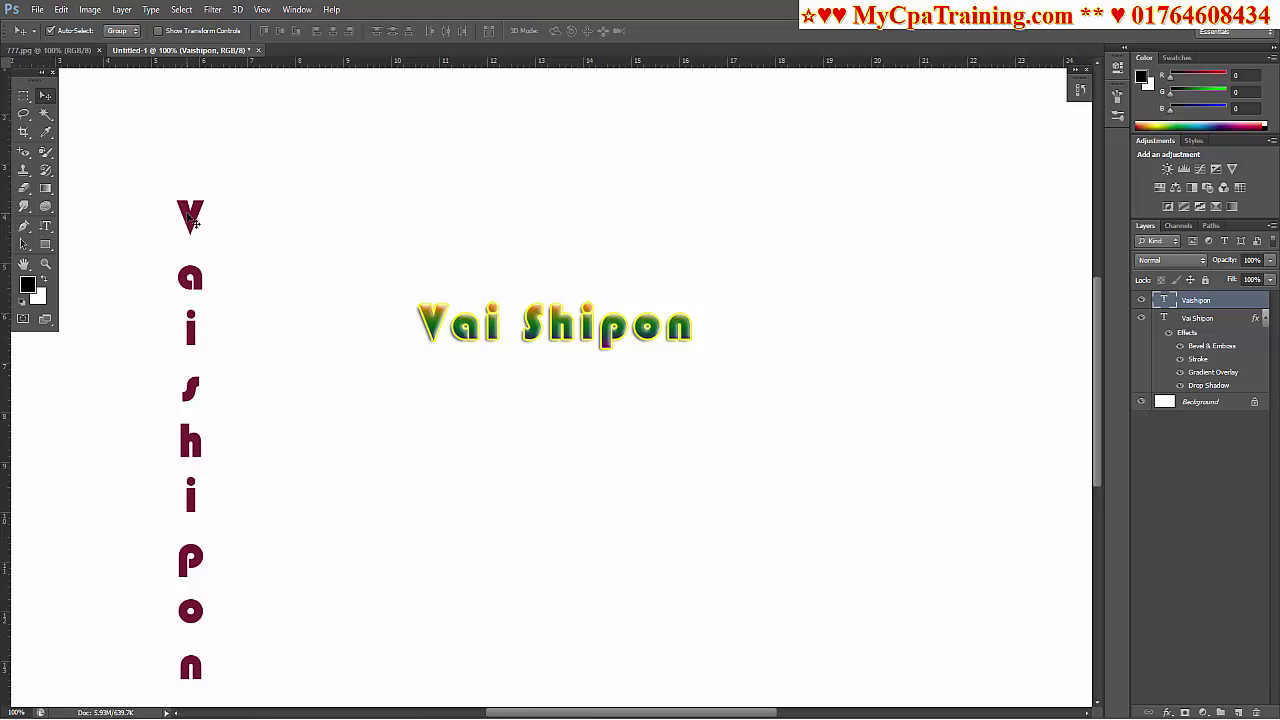
# Move the vertical text up, delete it, and drag Vai Shipon to the top-left corner.
pyautogui.moveTo(190, 216); pyautogui.dragTo(196, 129)
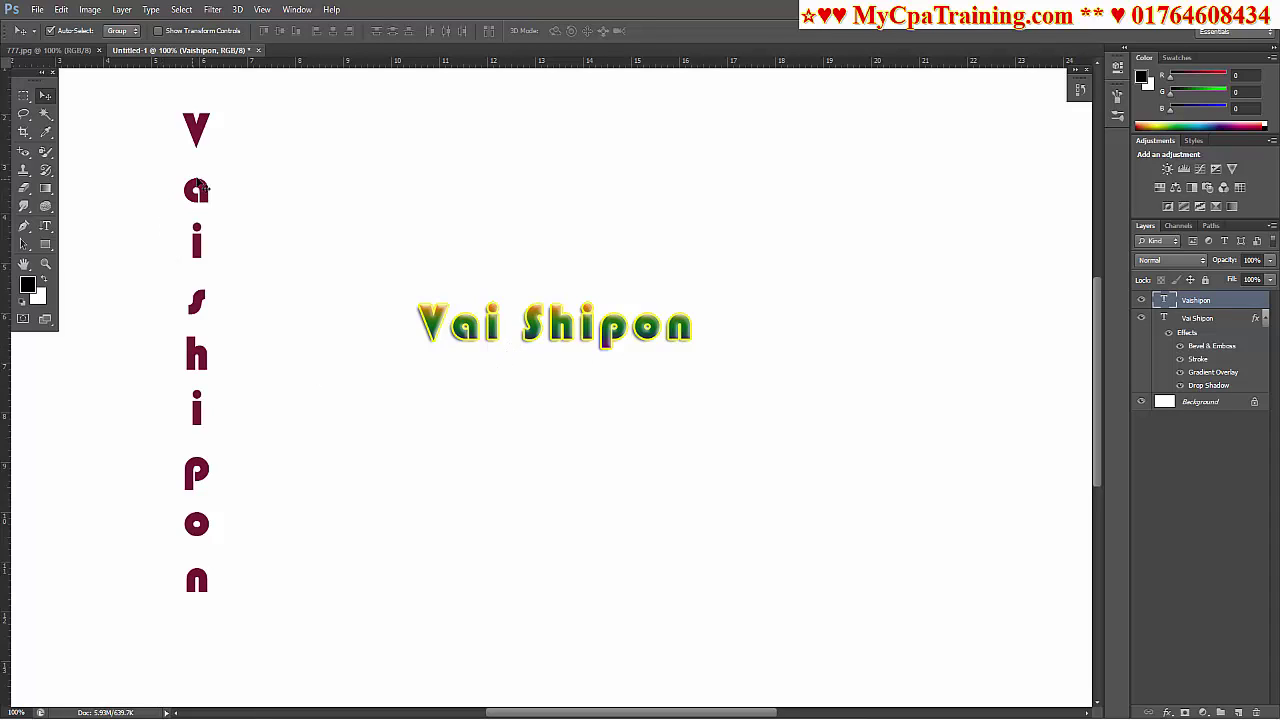
pyautogui.press('Delete')
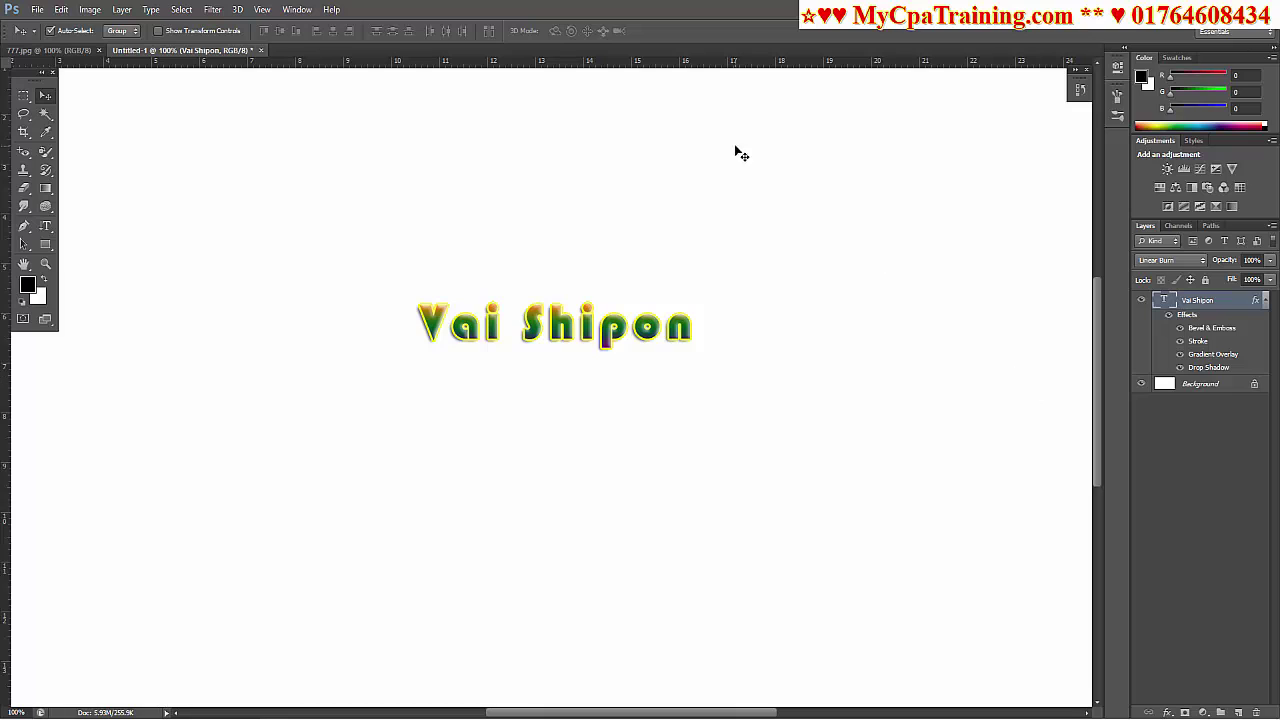
pyautogui.moveTo(507, 349); pyautogui.dragTo(184, 161)
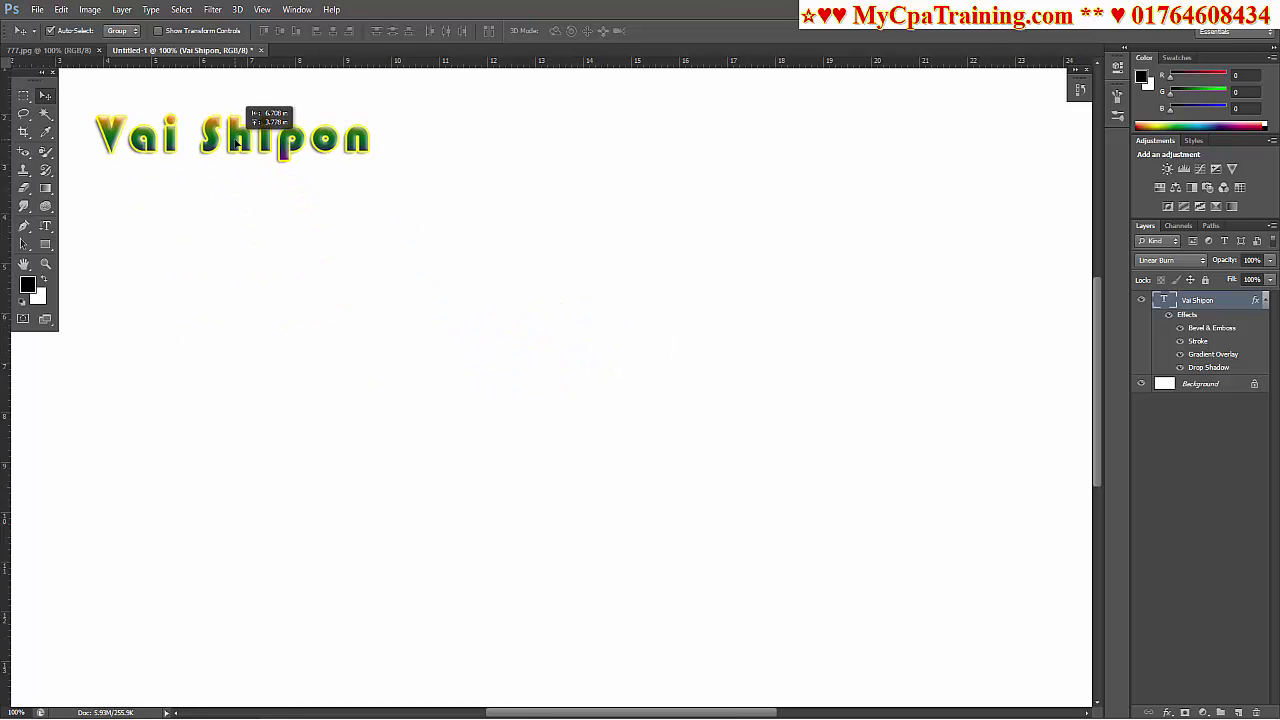
# Draw a three-point Pen path curving from lower left to upper right.
pyautogui.press('t')
pyautogui.click(24, 226)
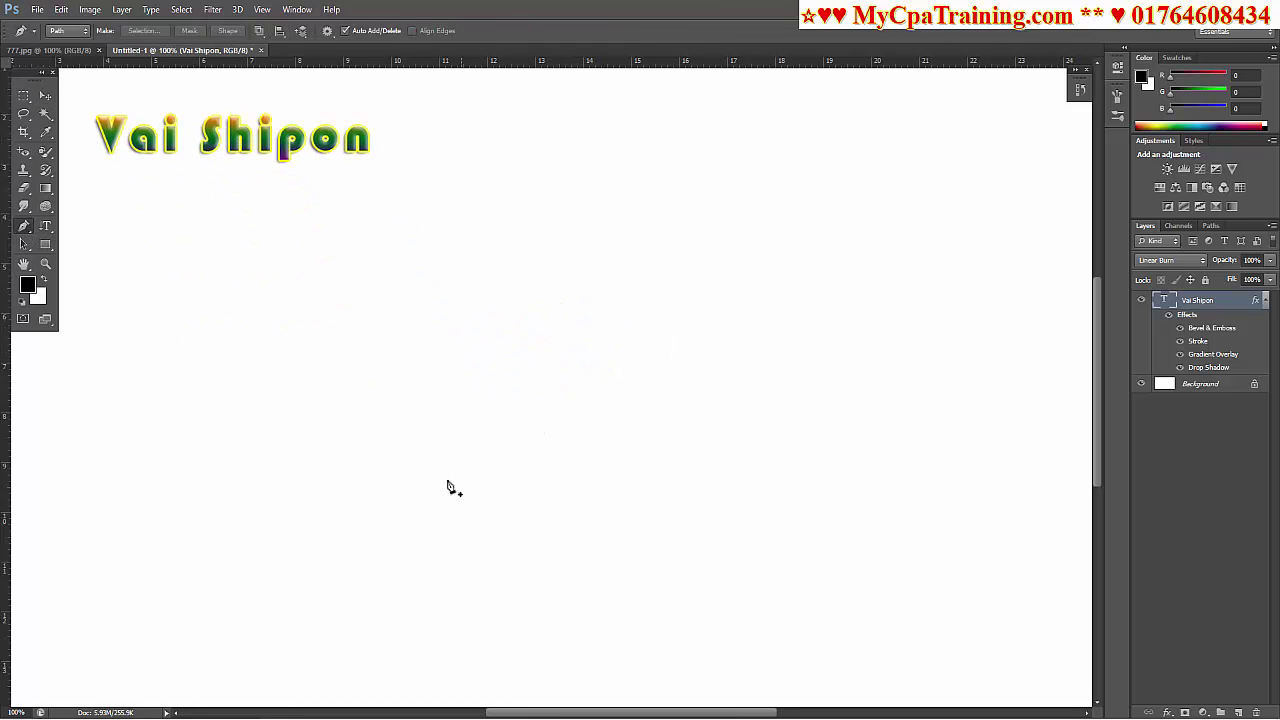
pyautogui.moveTo(246, 469); pyautogui.dragTo(329, 333)
pyautogui.moveTo(519, 241); pyautogui.dragTo(641, 216)
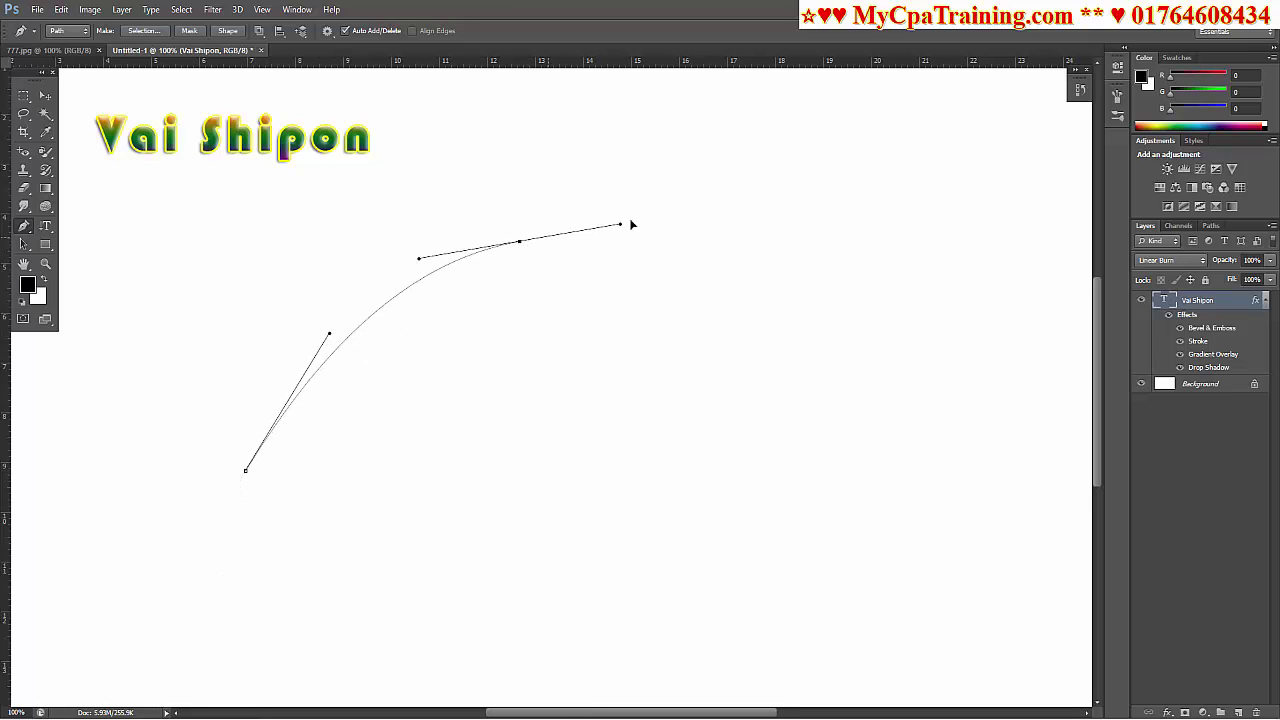
pyautogui.moveTo(748, 149); pyautogui.dragTo(767, 92)
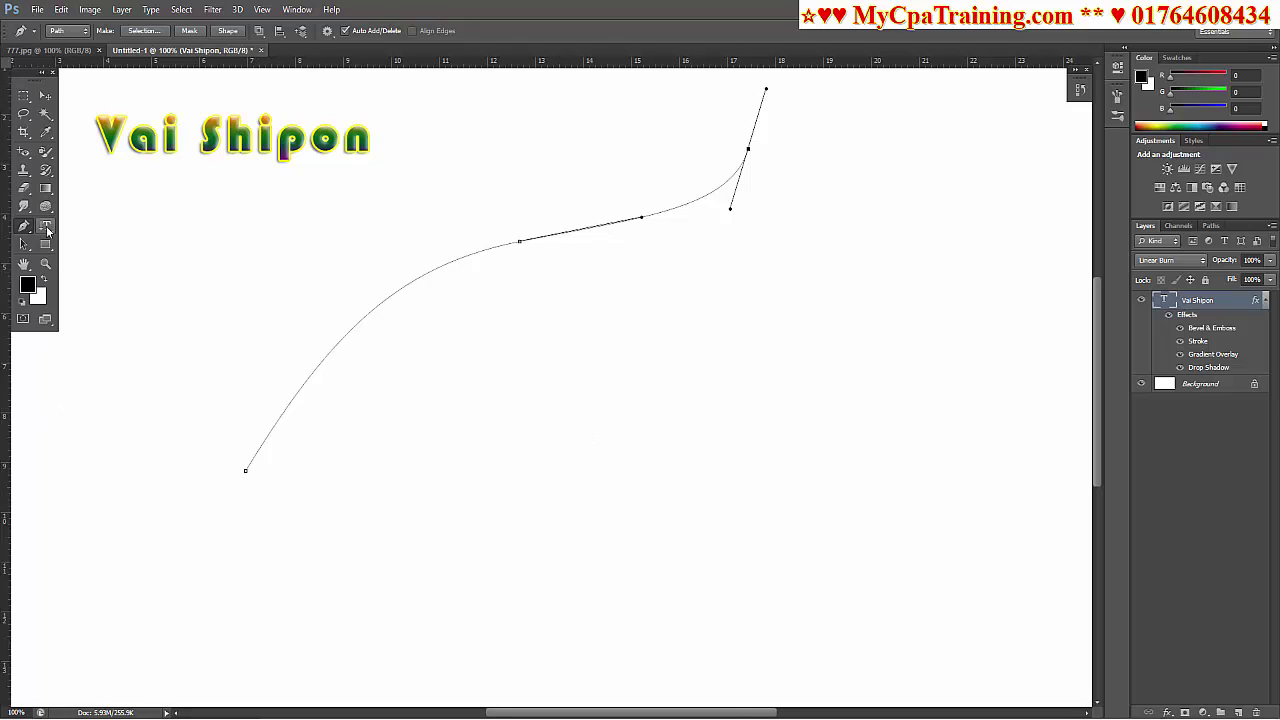
pyautogui.click(45, 226)
# Type 'Vaishipon' along the curved path as horizontal type and commit it.
pyautogui.click(126, 227)
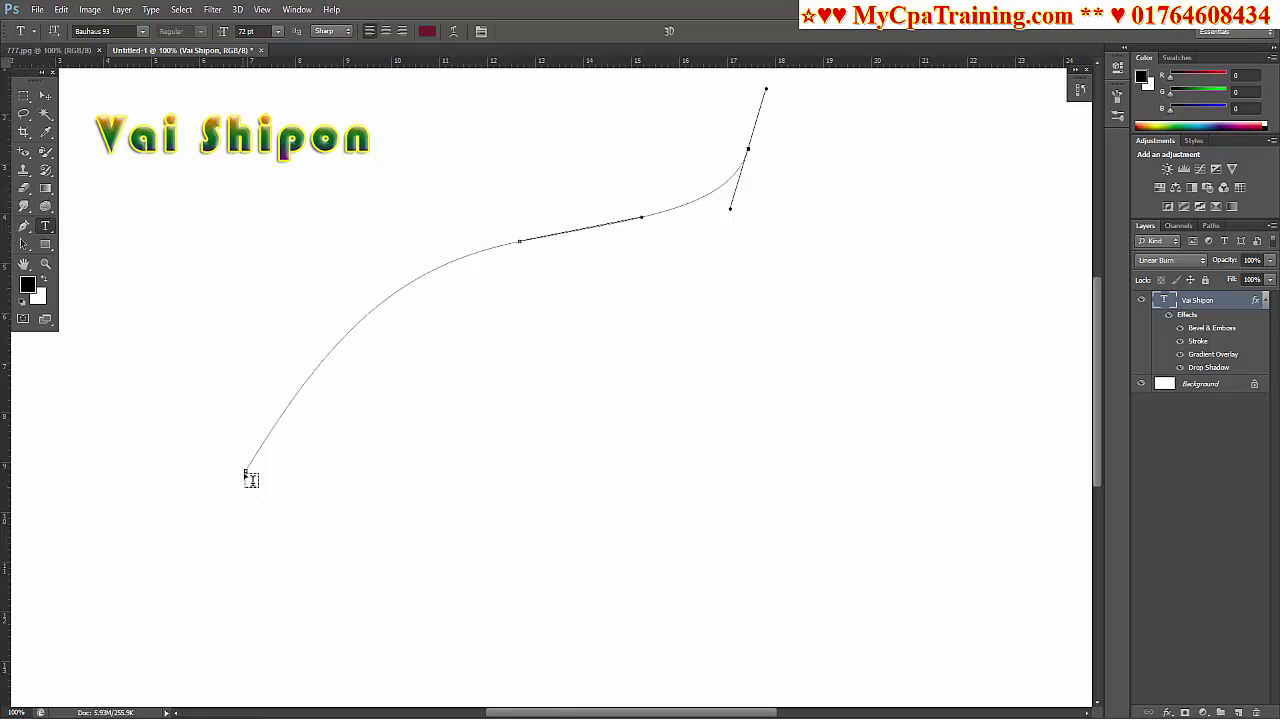
pyautogui.click(246, 466)
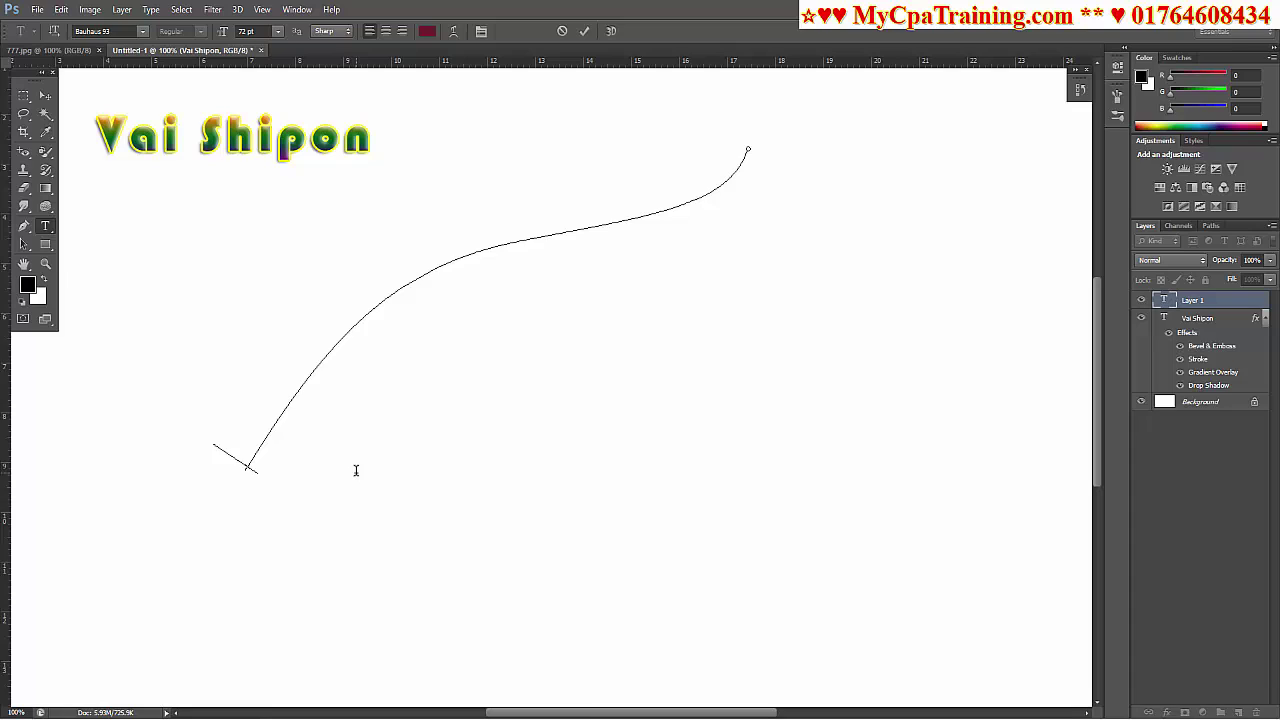
pyautogui.write('Vai')
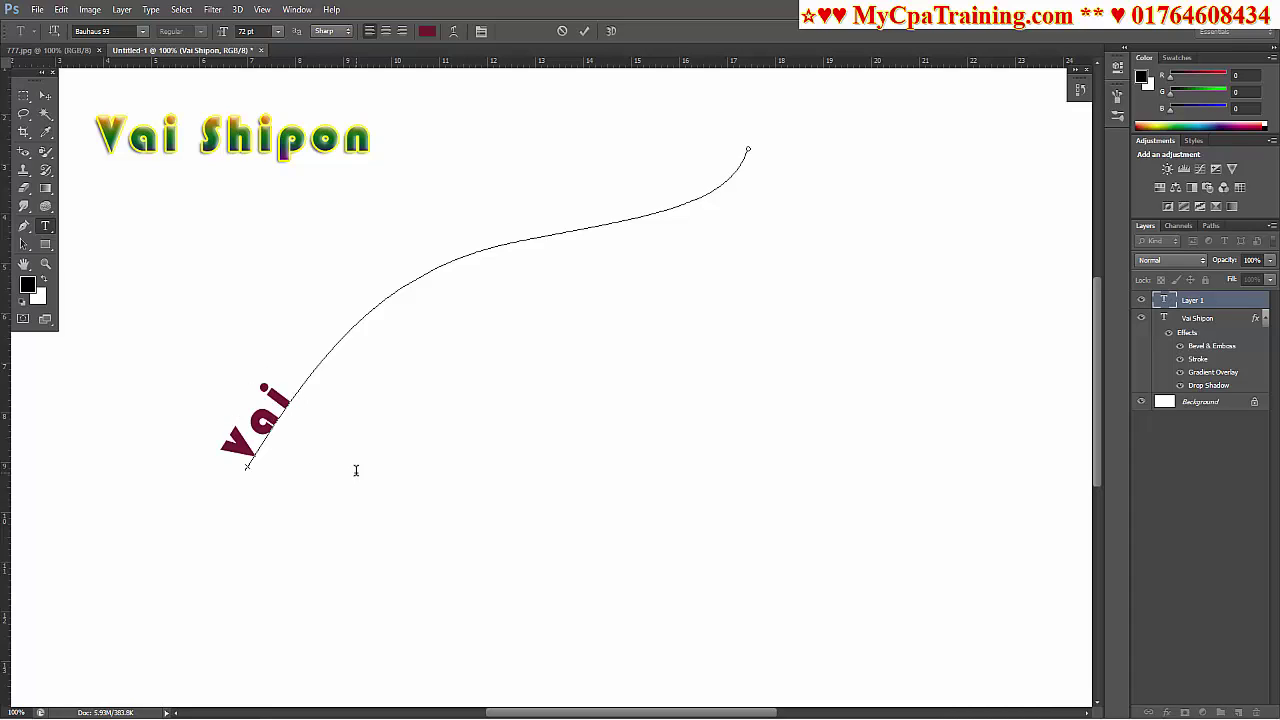
pyautogui.write('shi')
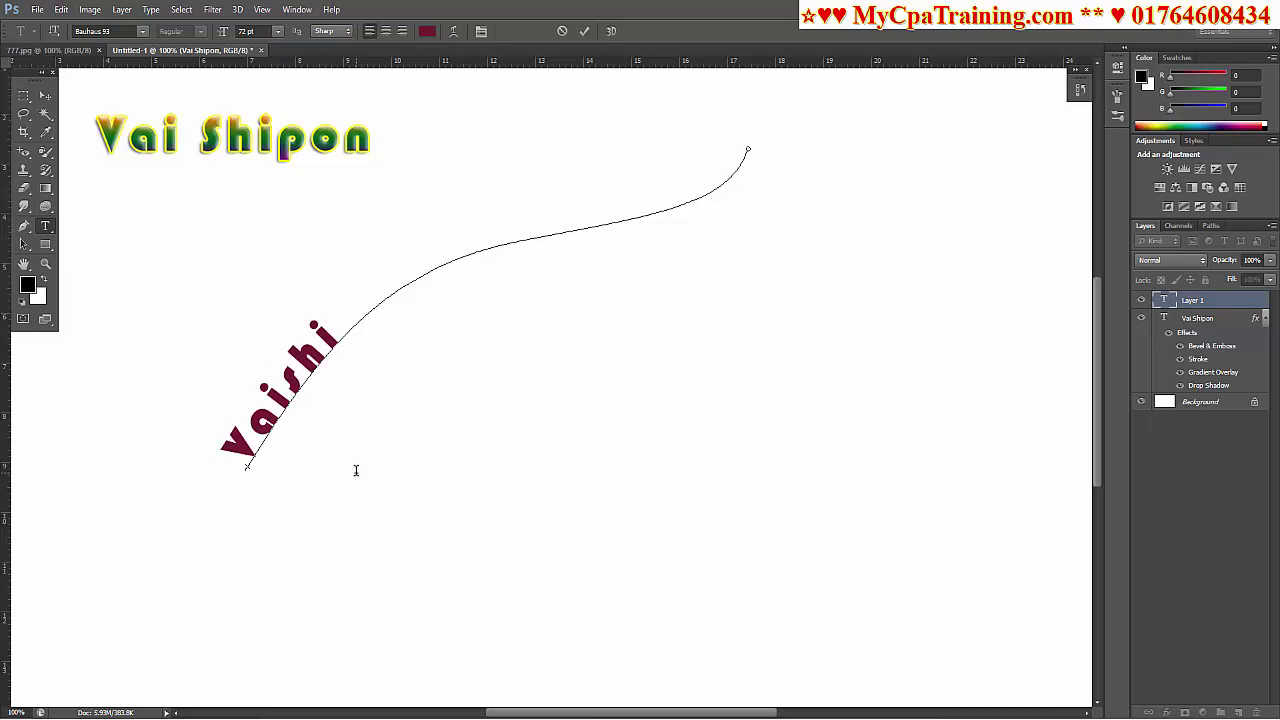
pyautogui.write('pon')
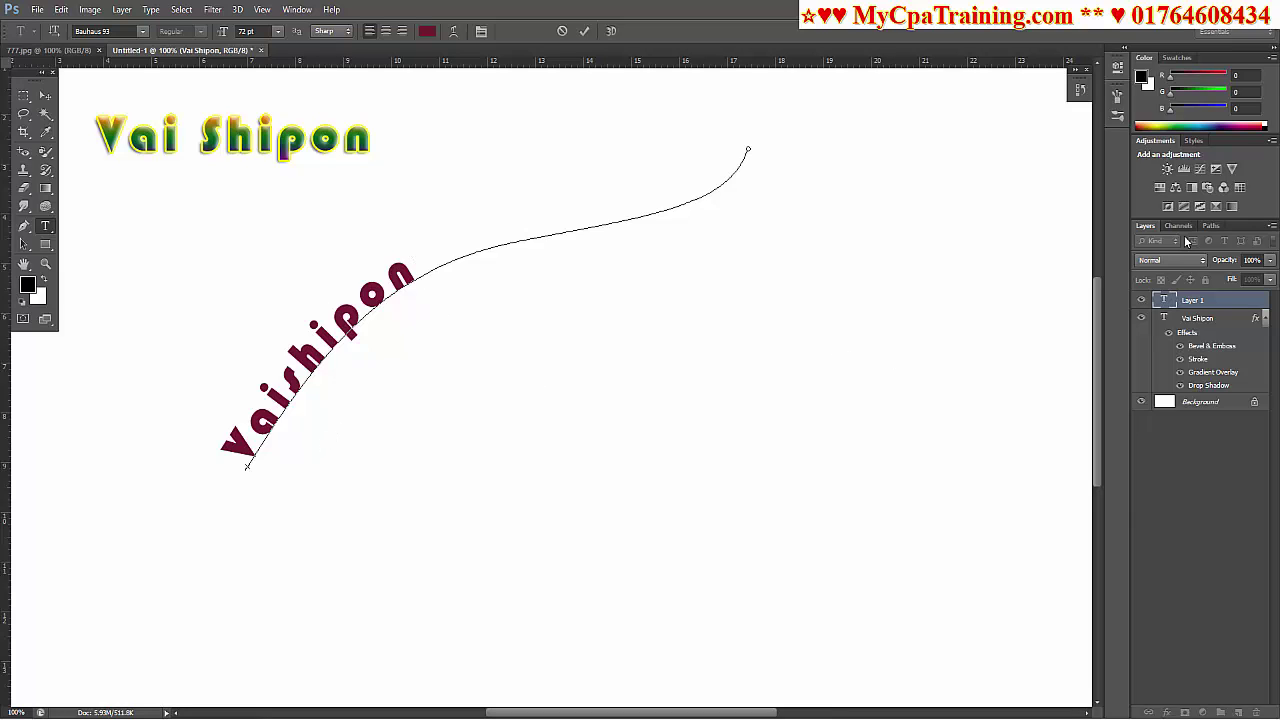
pyautogui.click(1230, 300)
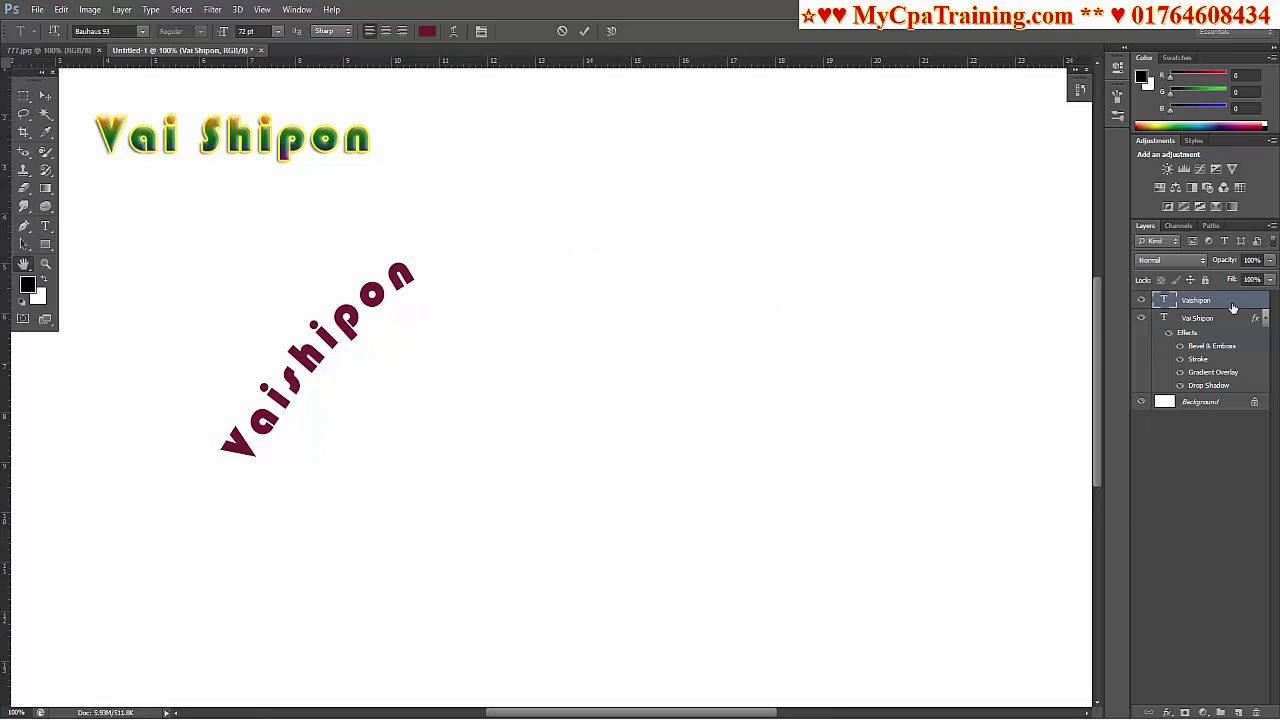
# Open and dismiss the Vaishipon layer's Layer Style unchanged, then take the Horizontal Type tool.
pyautogui.doubleClick(1240, 300)
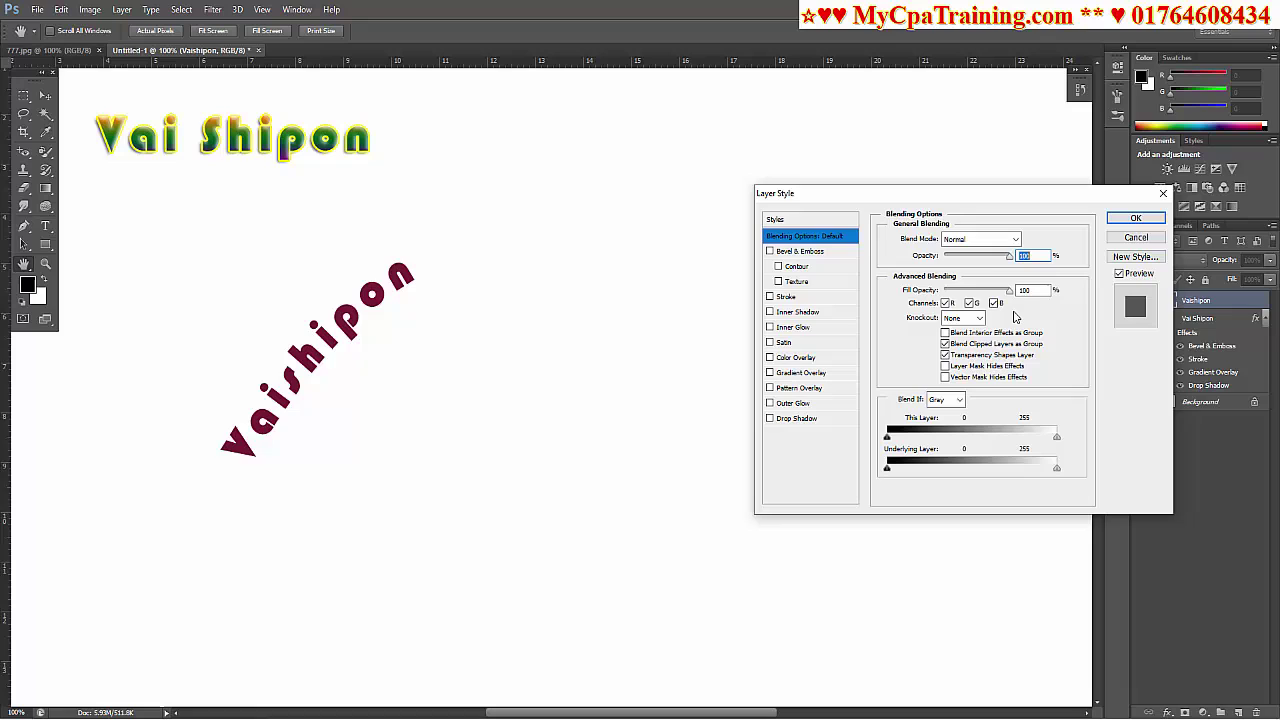
pyautogui.click(1136, 218)
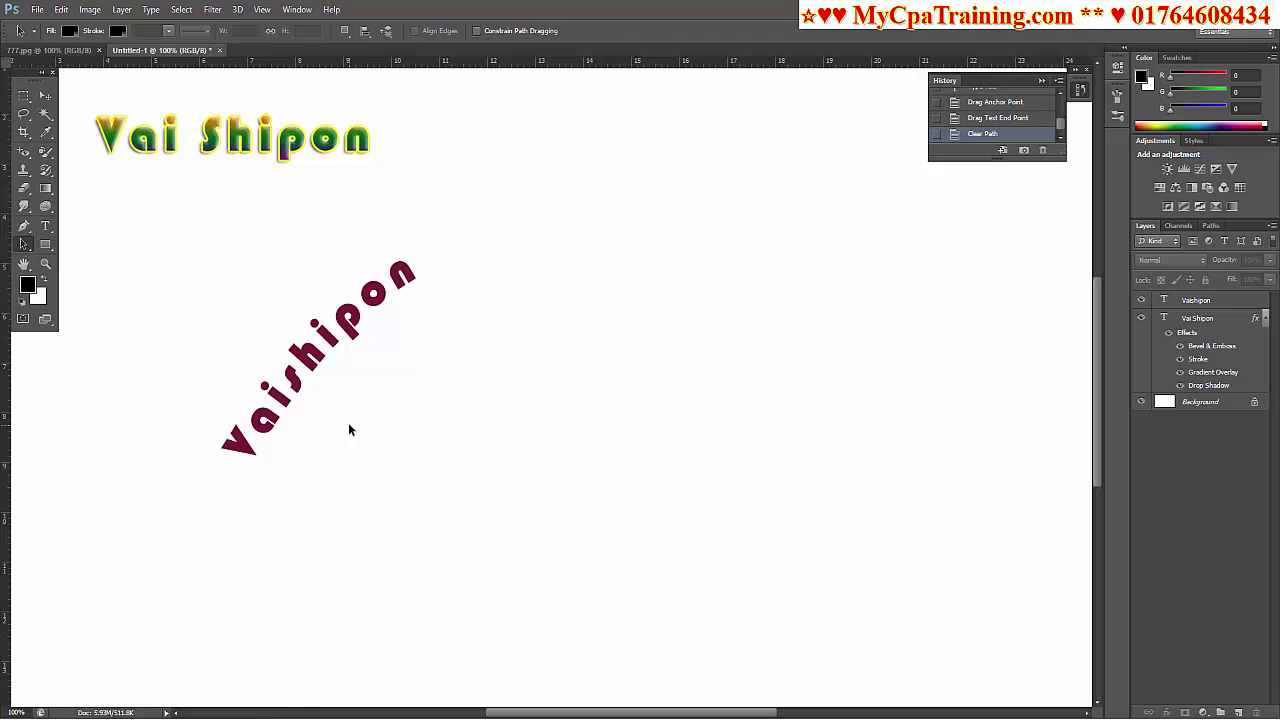
pyautogui.click(45, 226)
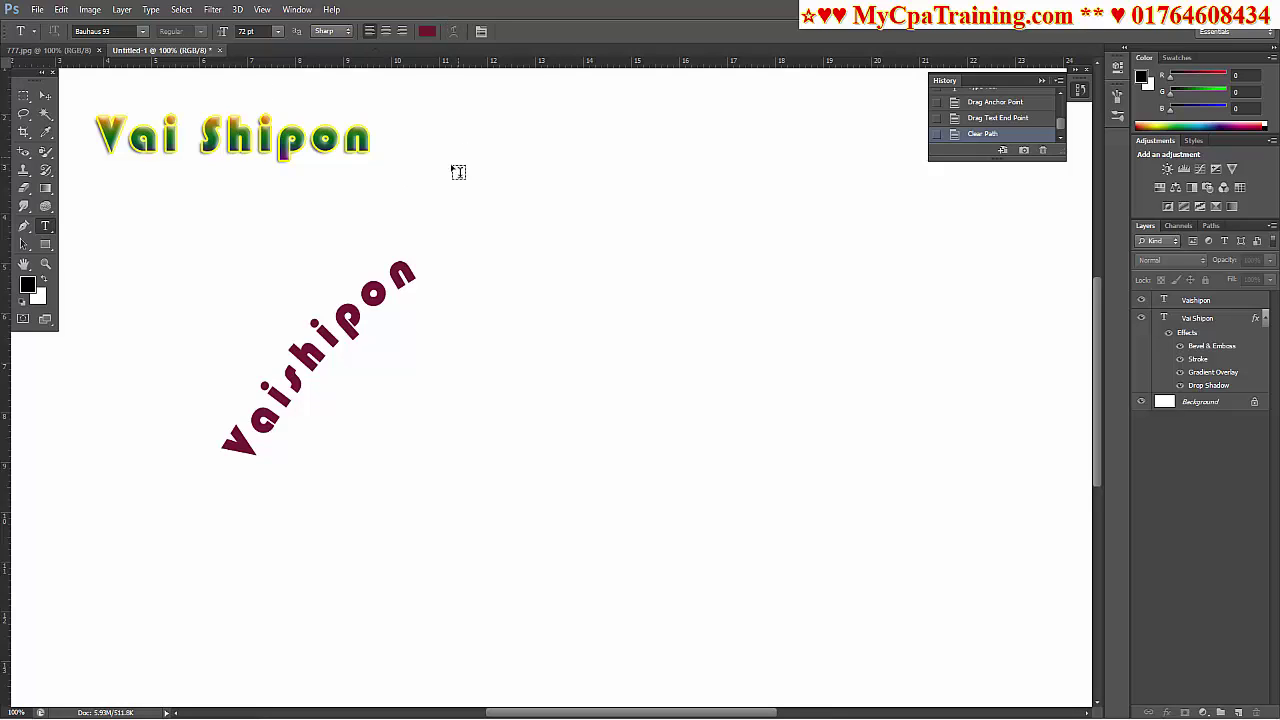
# Type 'VaiShipon' as new text mid-canvas and select all of it.
pyautogui.click(490, 344)
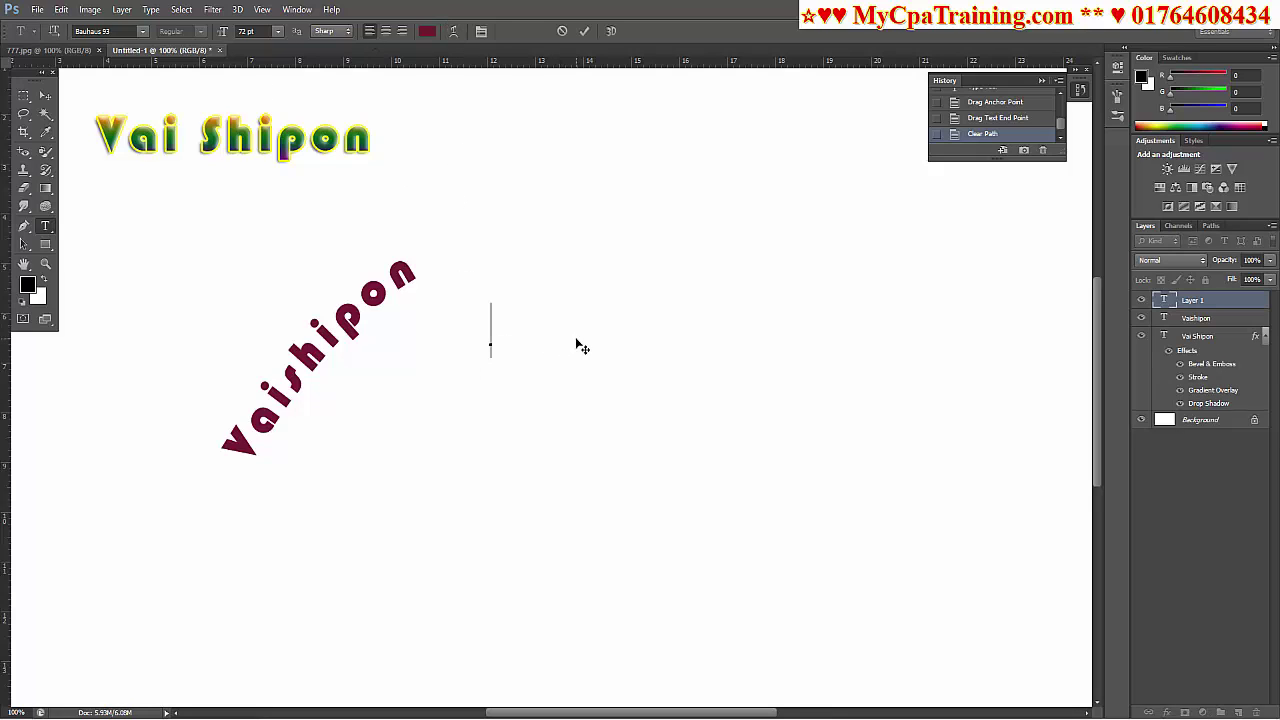
pyautogui.write('Vai')
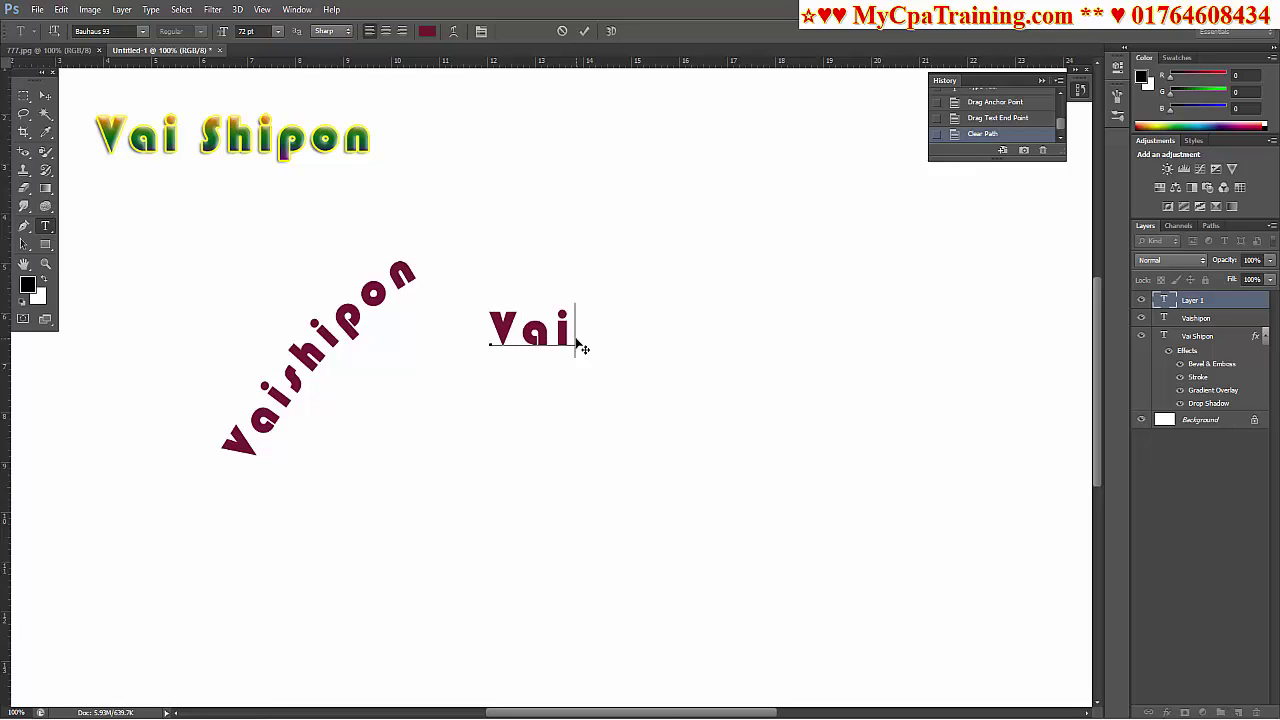
pyautogui.write('S')
pyautogui.write('hipon')
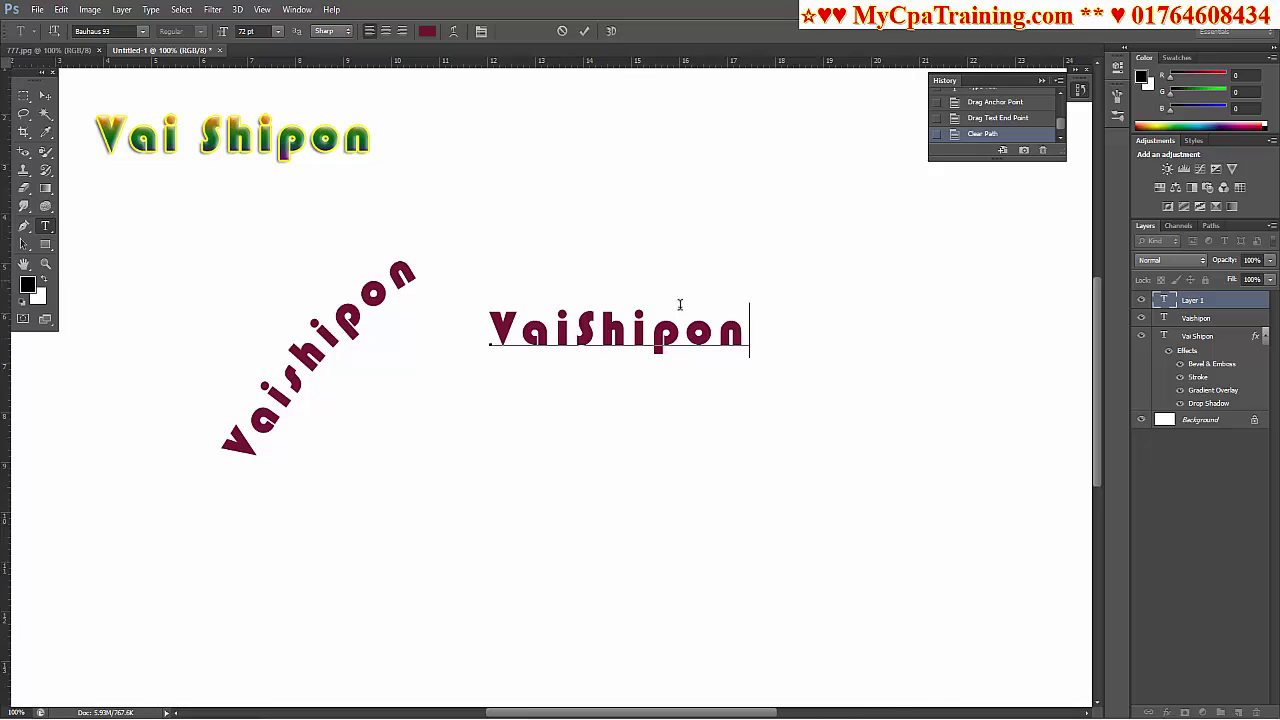
pyautogui.hotkey('ctrl', 'a')
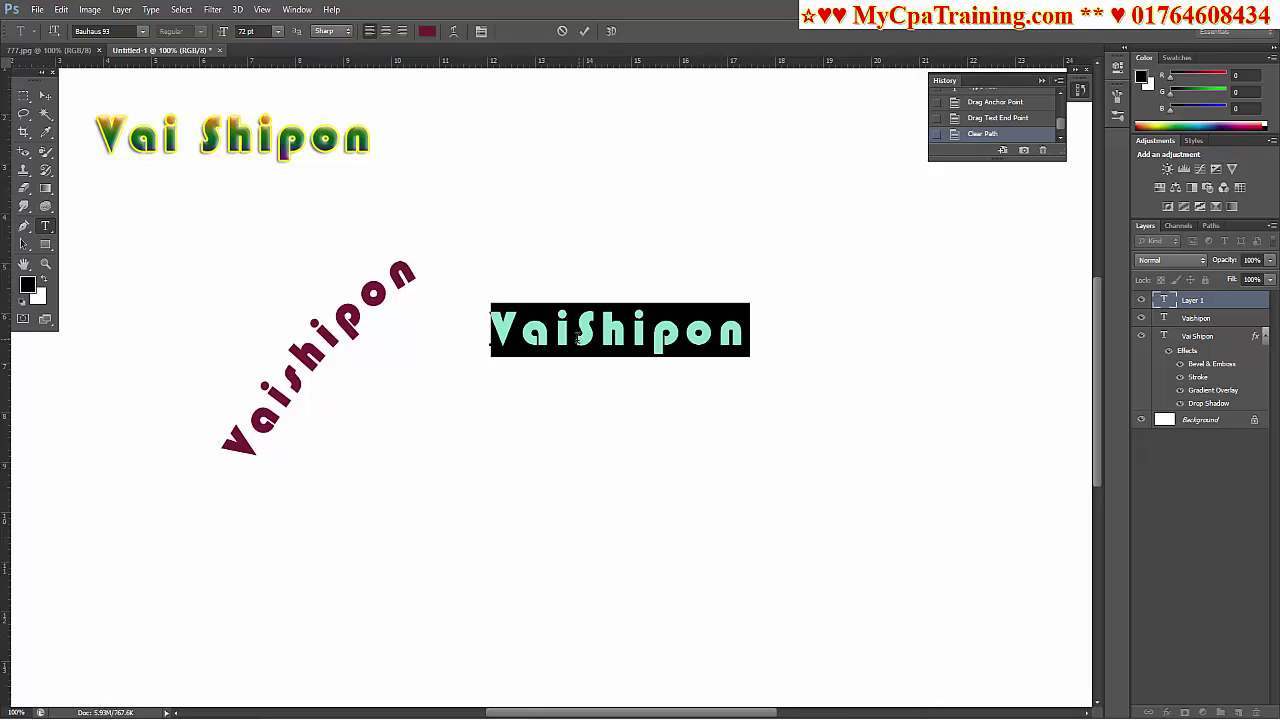
# Preview an Arc warp horizontally and vertically, then cancel so the text stays straight.
pyautogui.click(453, 31)
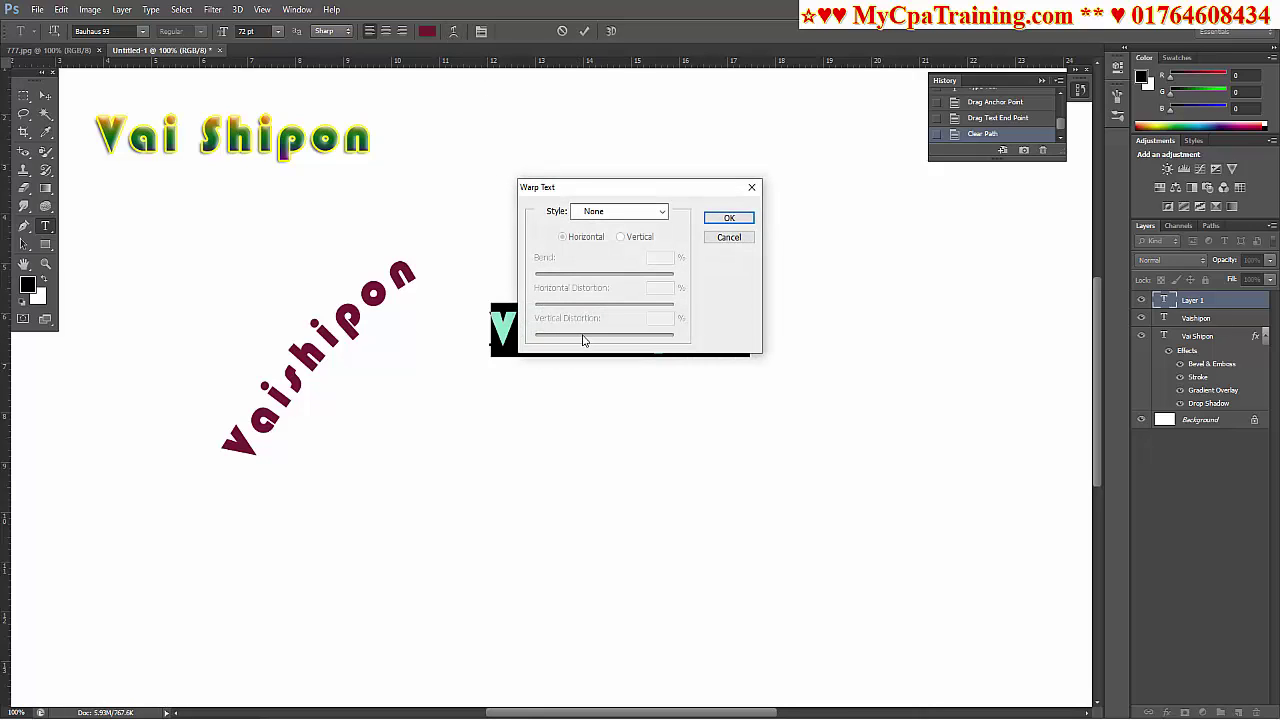
pyautogui.moveTo(640, 189)
pyautogui.mouseDown()
pyautogui.moveTo(615, 80)
pyautogui.moveTo(247, 310)
pyautogui.mouseUp()
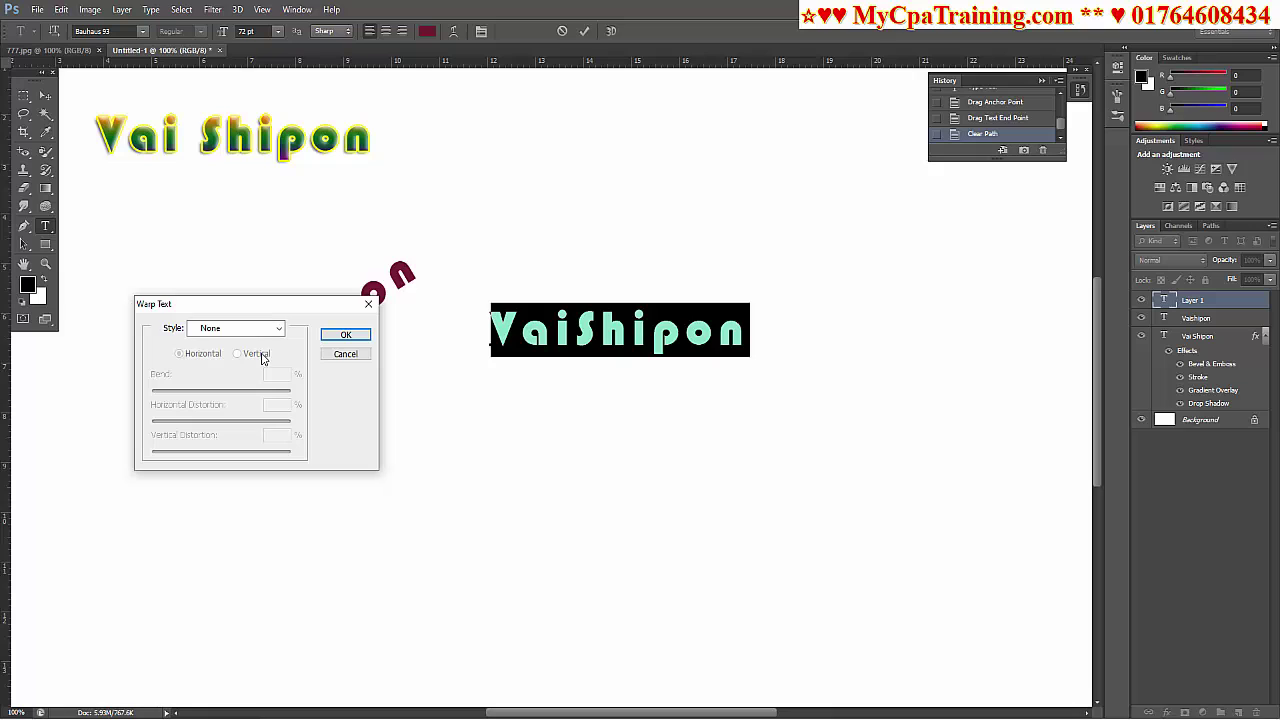
pyautogui.click(279, 336)
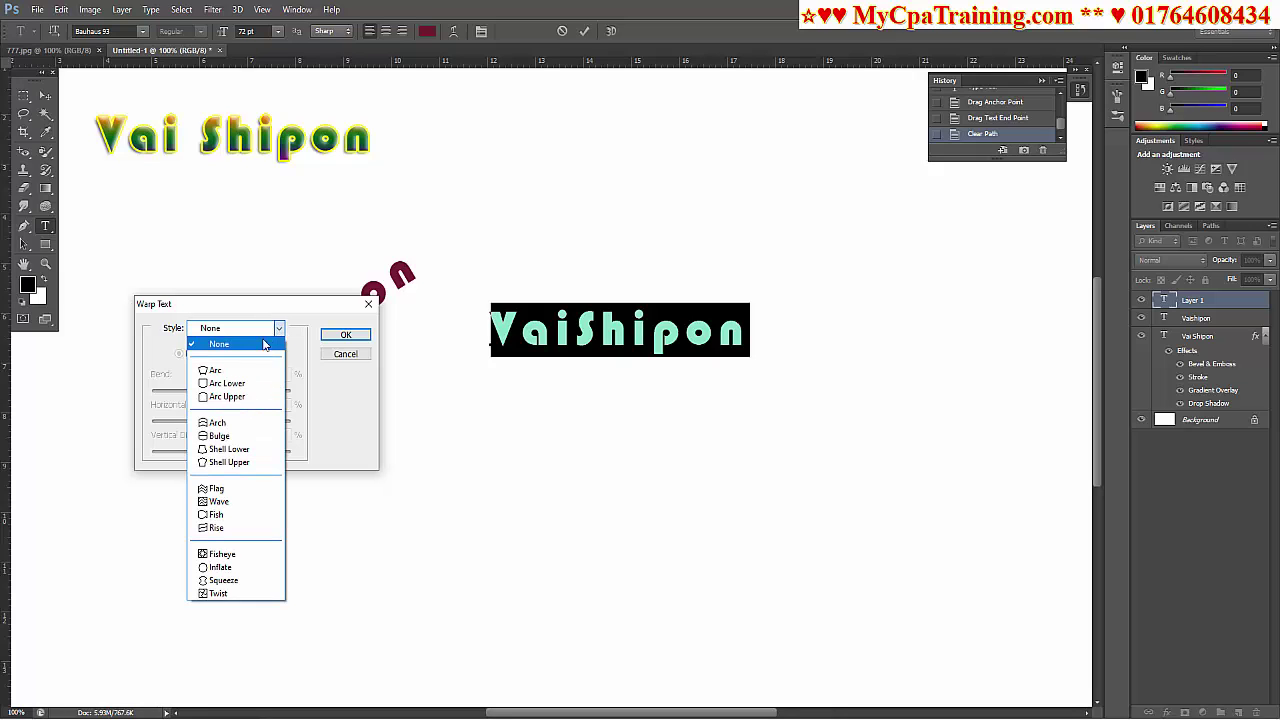
pyautogui.click(229, 373)
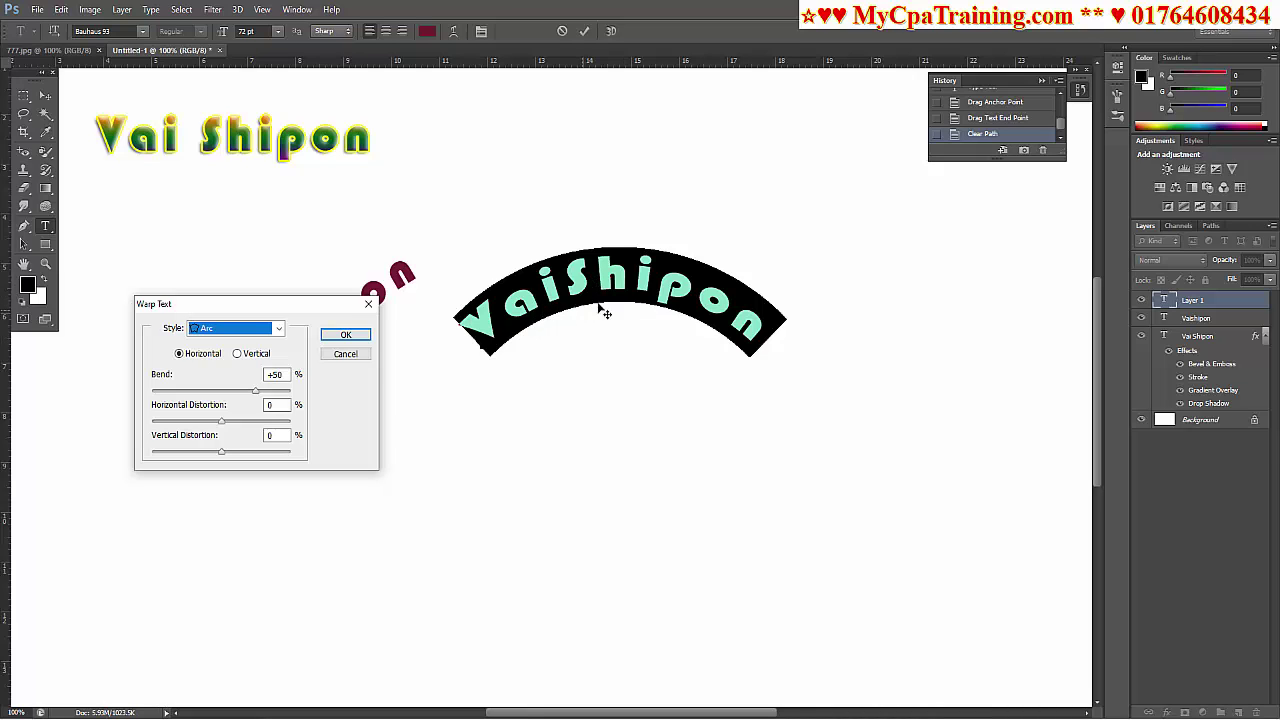
pyautogui.click(238, 355)
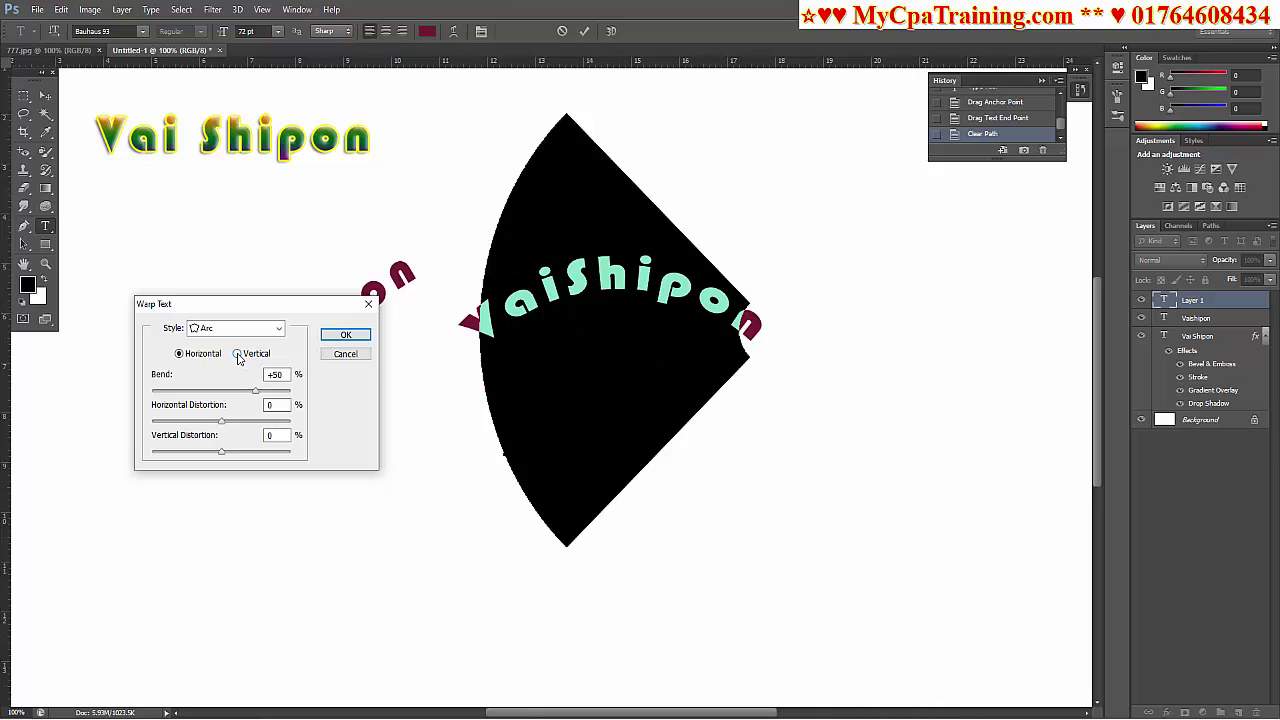
pyautogui.click(179, 354)
pyautogui.click(238, 354)
pyautogui.click(180, 354)
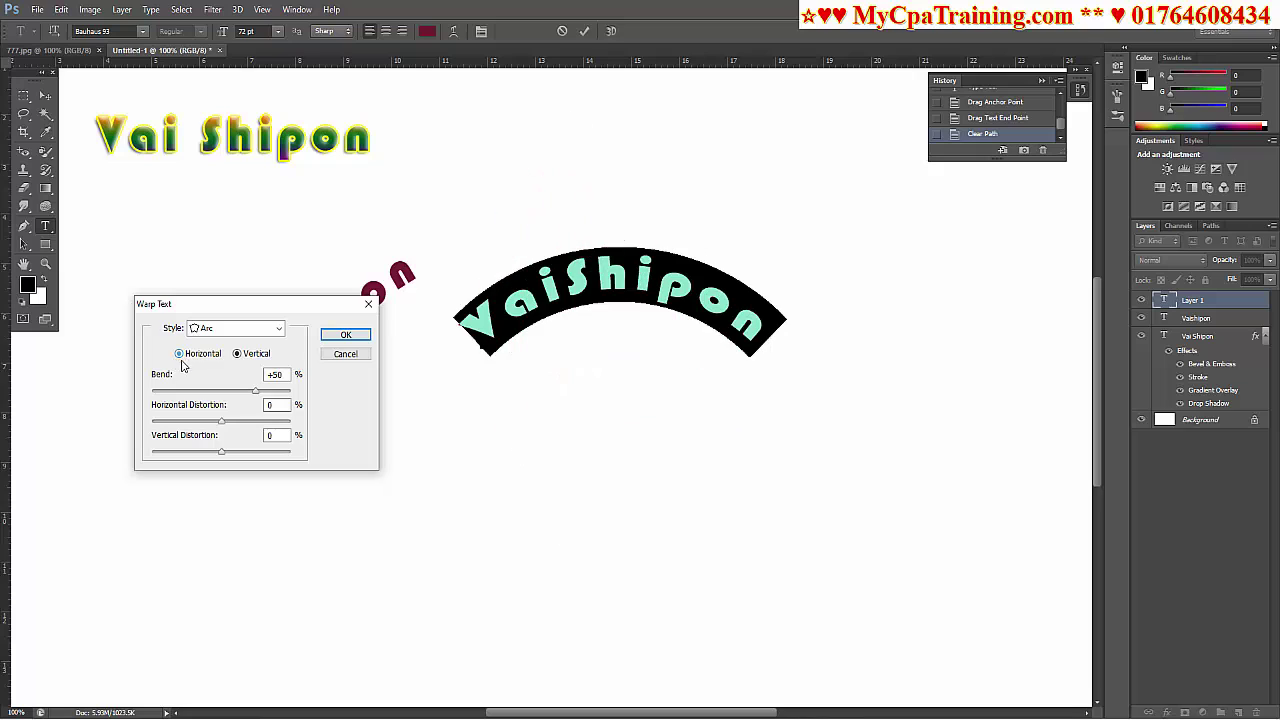
pyautogui.click(278, 329)
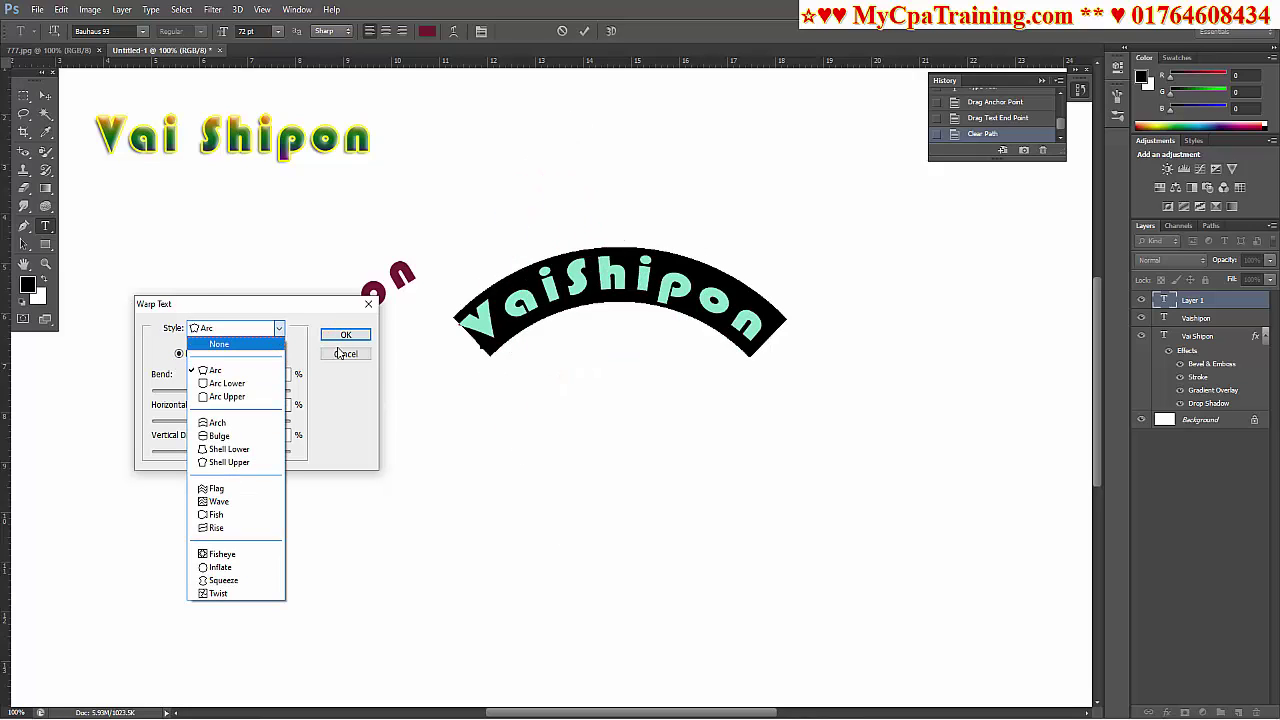
pyautogui.click(534, 328)
pyautogui.click(366, 354)
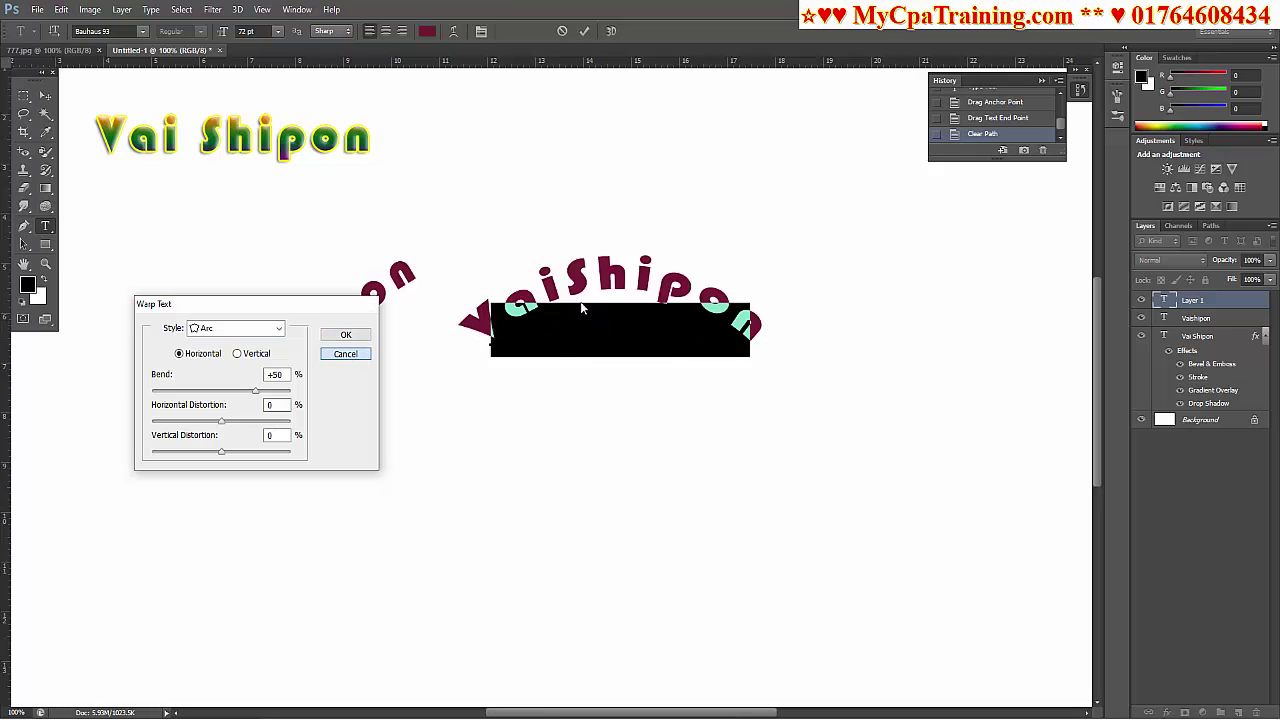
# Preview the Arc and Arc Lower warps, comparing Arc Lower vertically and horizontally.
pyautogui.click(453, 31)
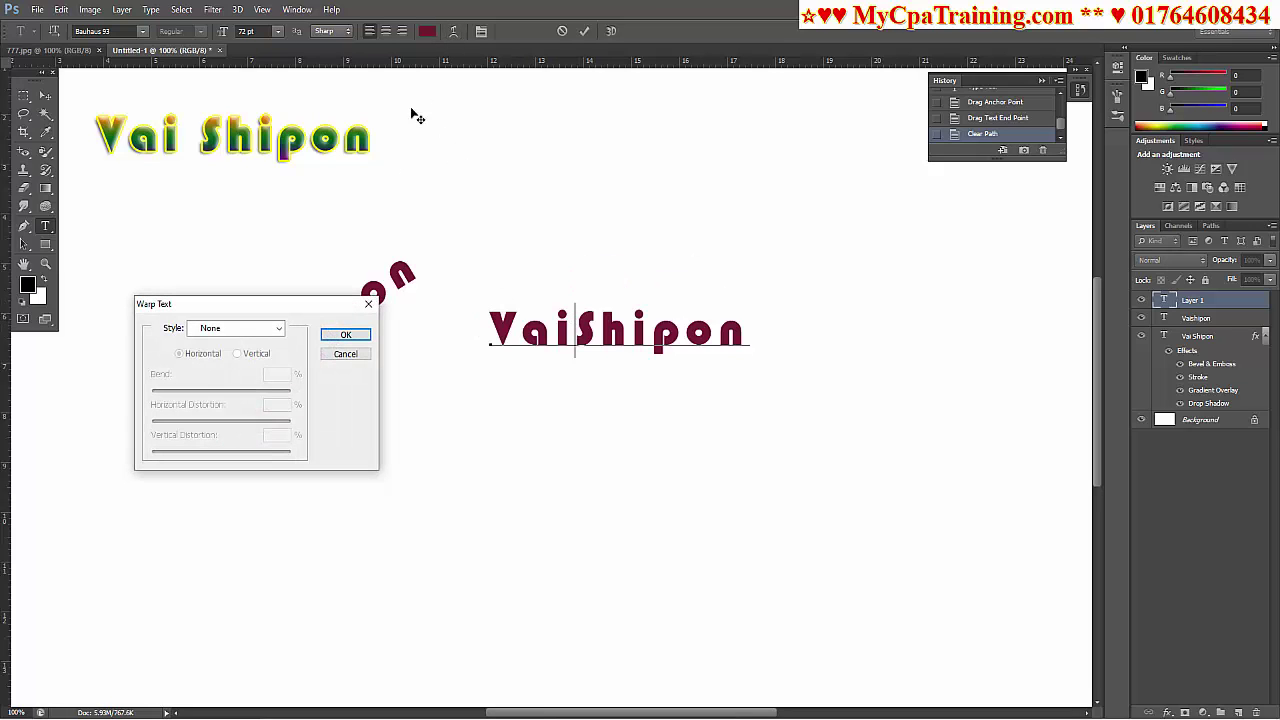
pyautogui.click(277, 334)
pyautogui.click(234, 377)
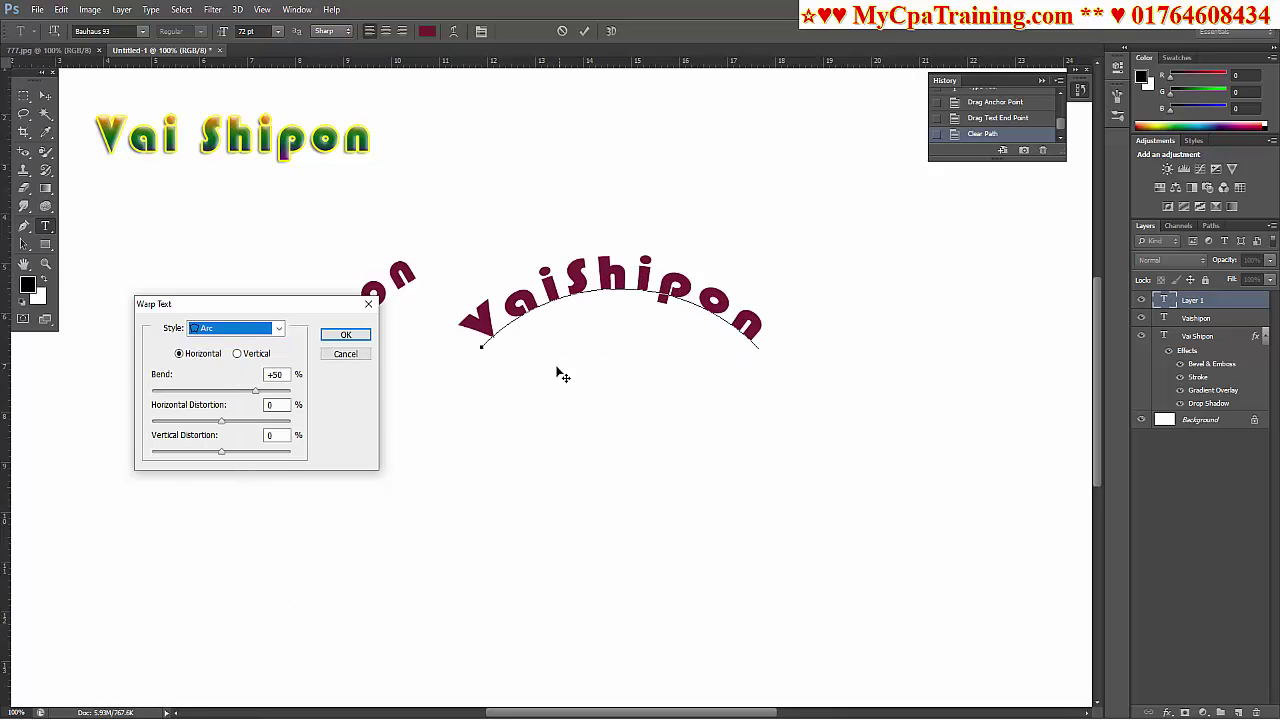
pyautogui.click(300, 301)
pyautogui.click(274, 358)
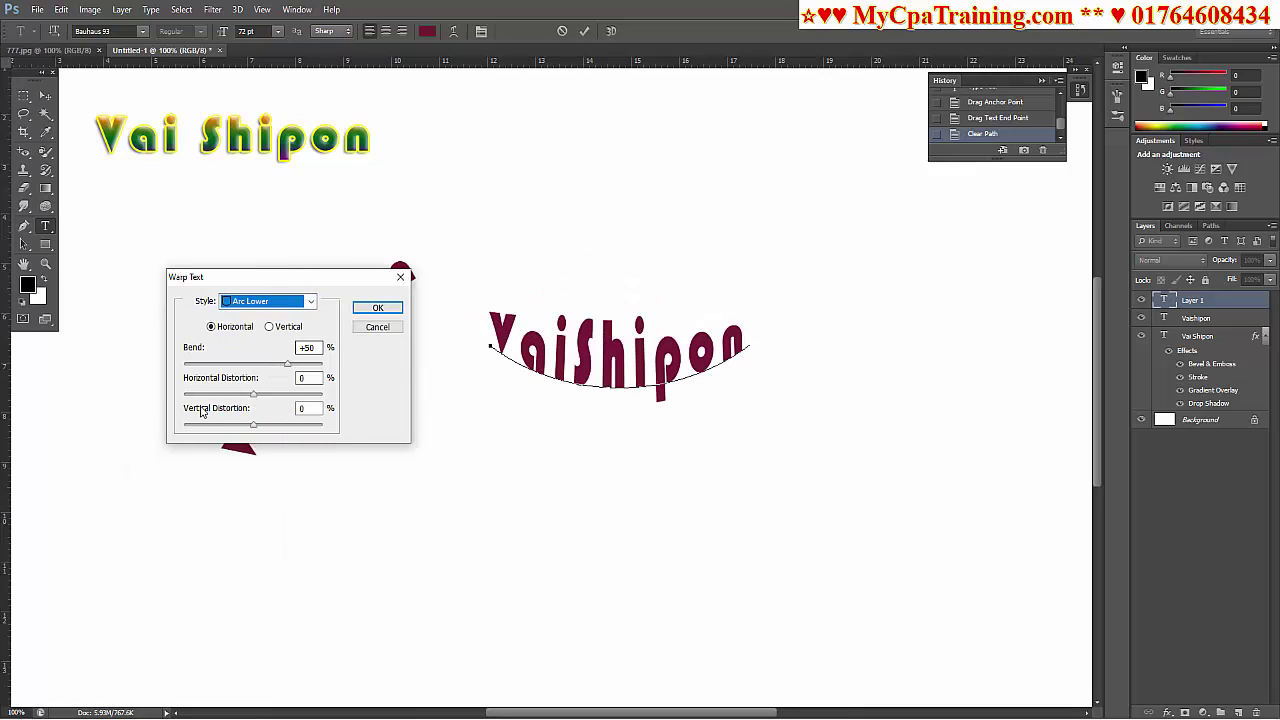
pyautogui.click(270, 327)
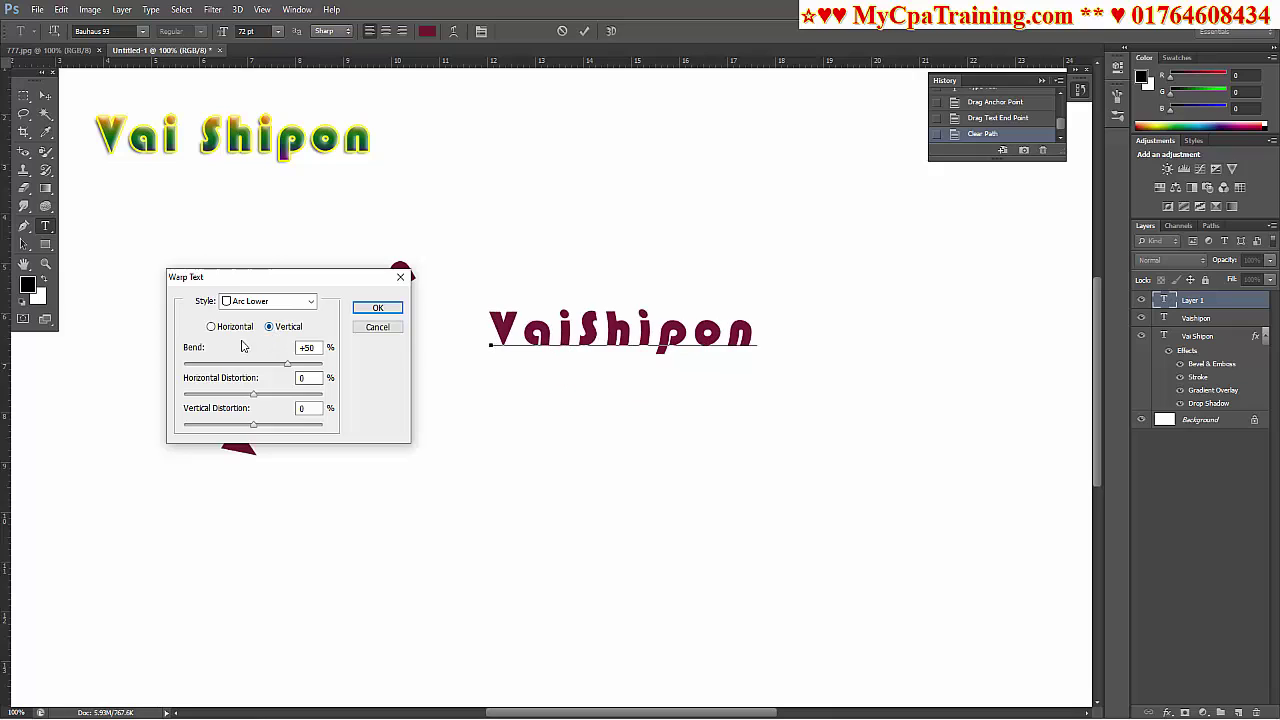
pyautogui.click(212, 328)
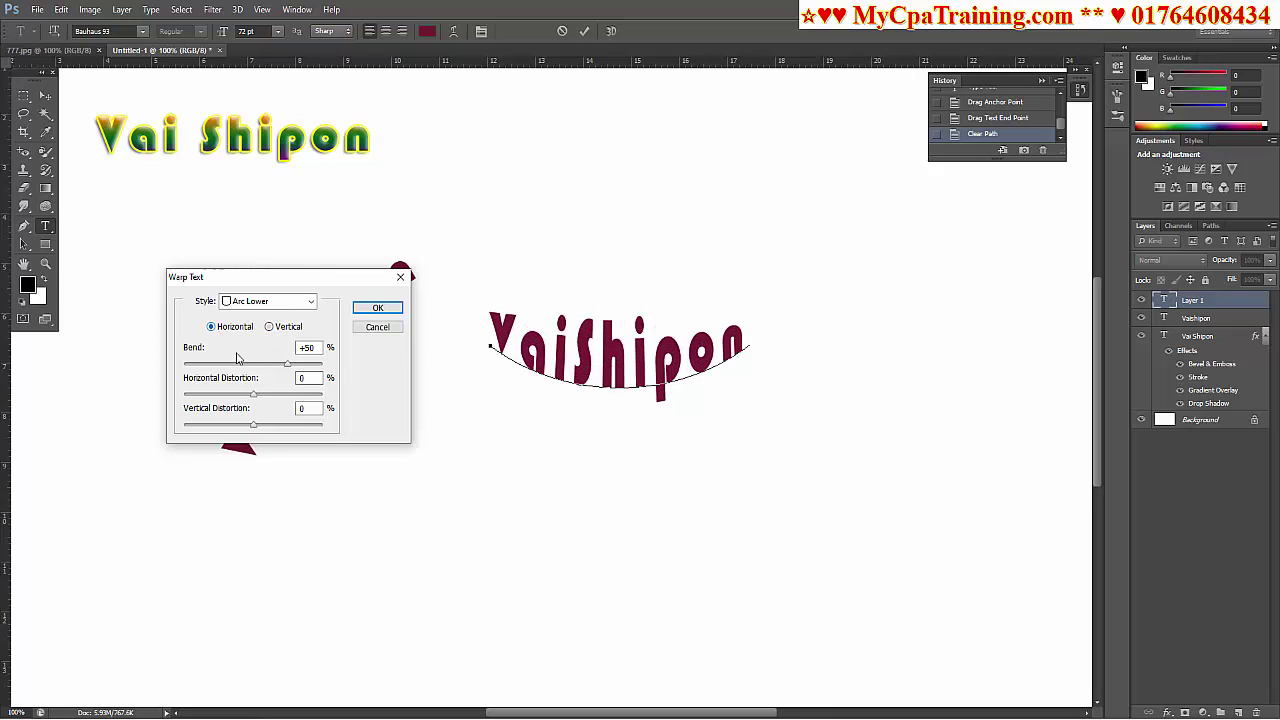
# Preview the Arc Upper, Arch, Flag and Wave warp styles.
pyautogui.click(309, 300)
pyautogui.scroll(2, 309, 297)
pyautogui.click(265, 366)
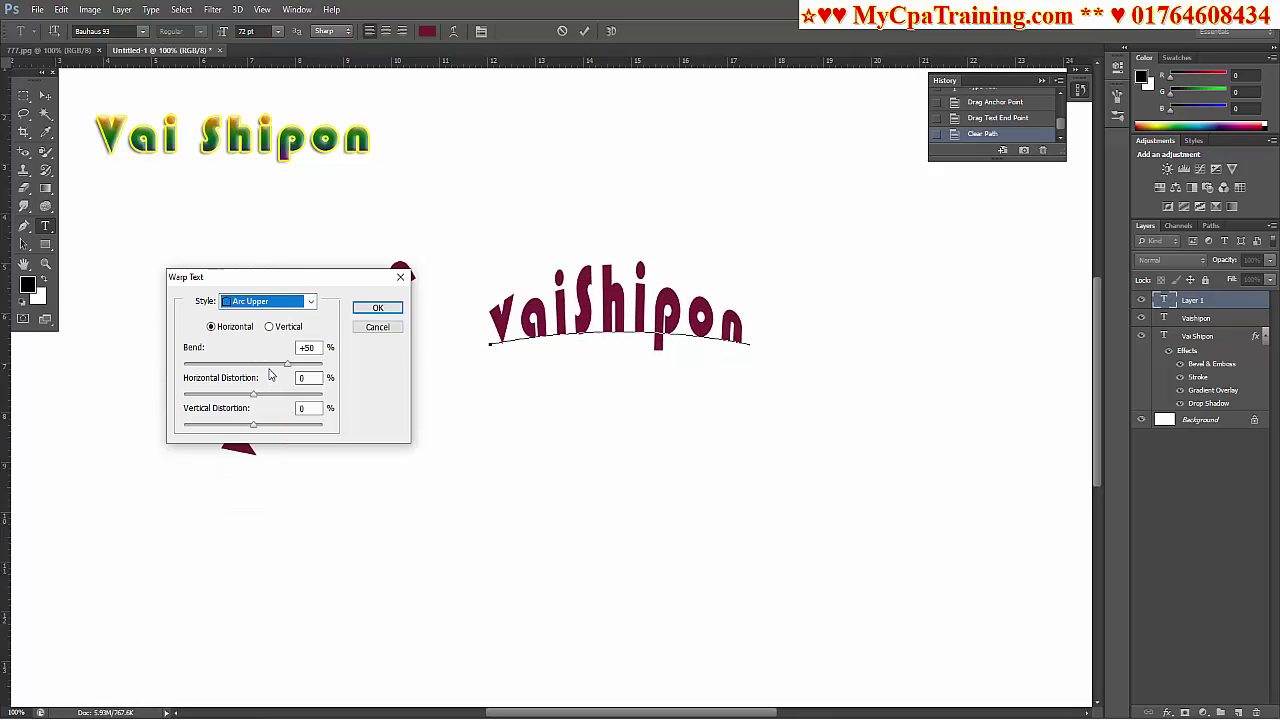
pyautogui.click(305, 303)
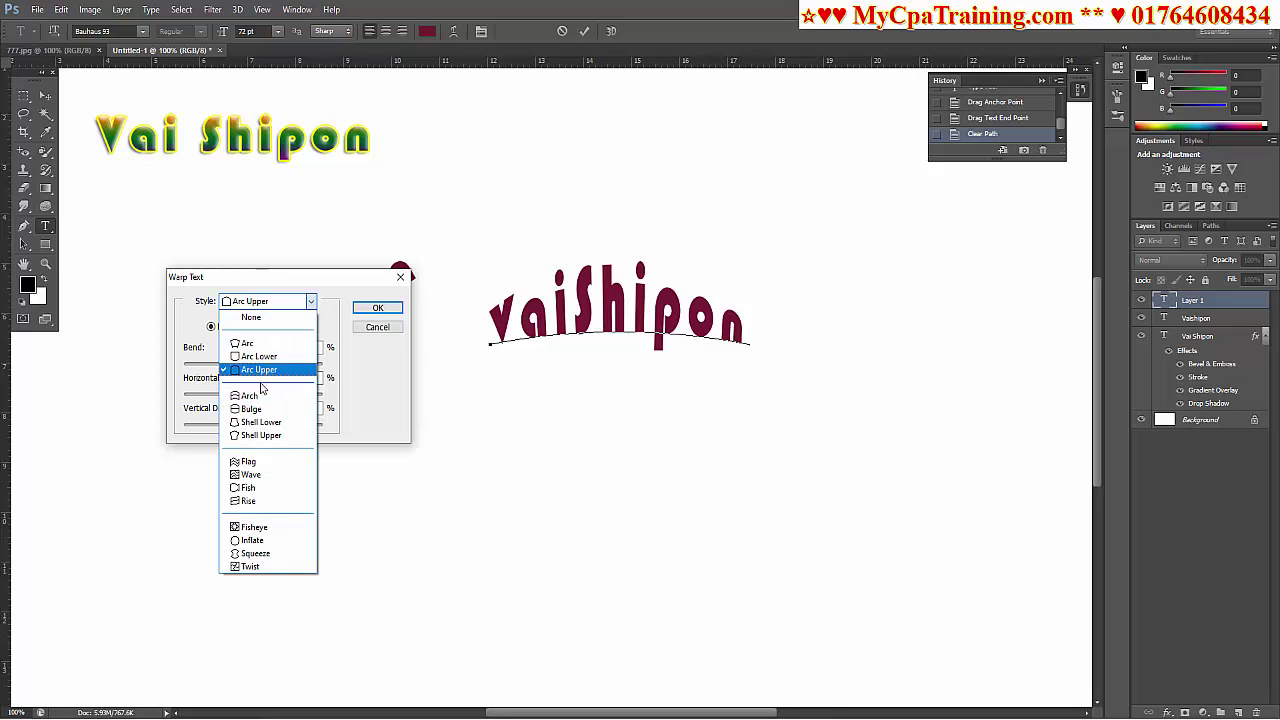
pyautogui.click(257, 367)
pyautogui.click(309, 300)
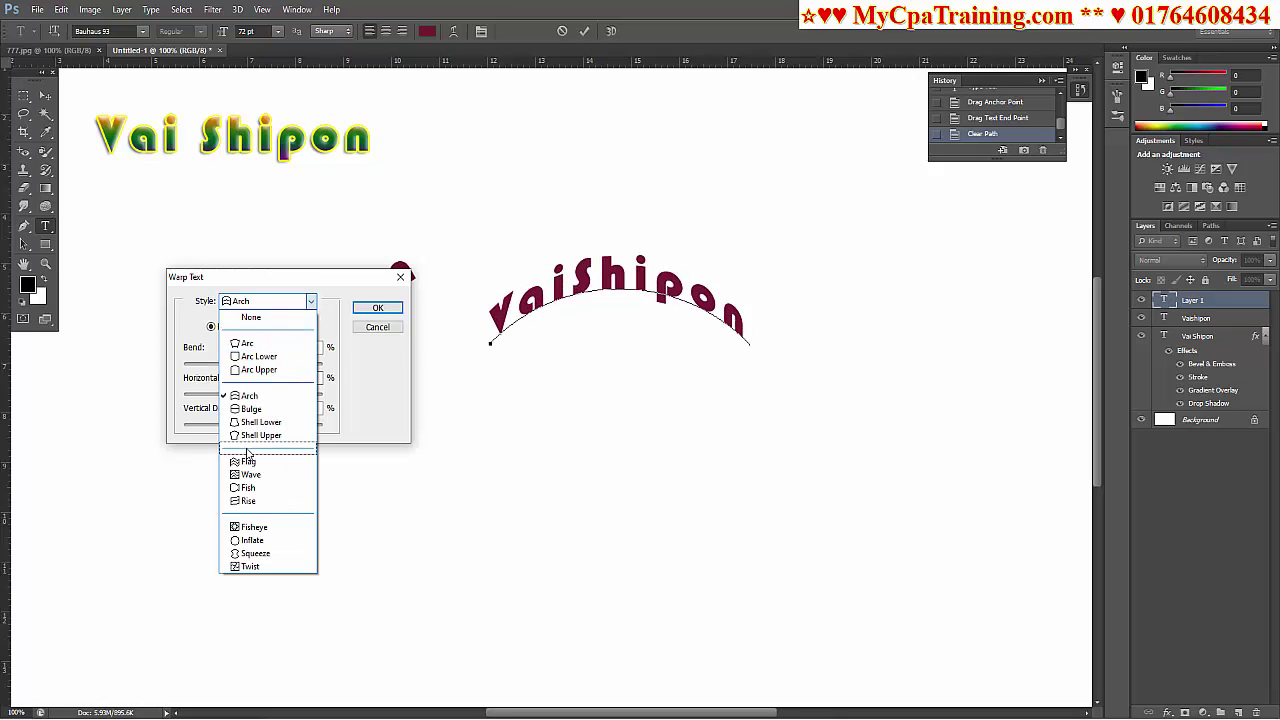
pyautogui.press('Escape')
pyautogui.click(310, 301)
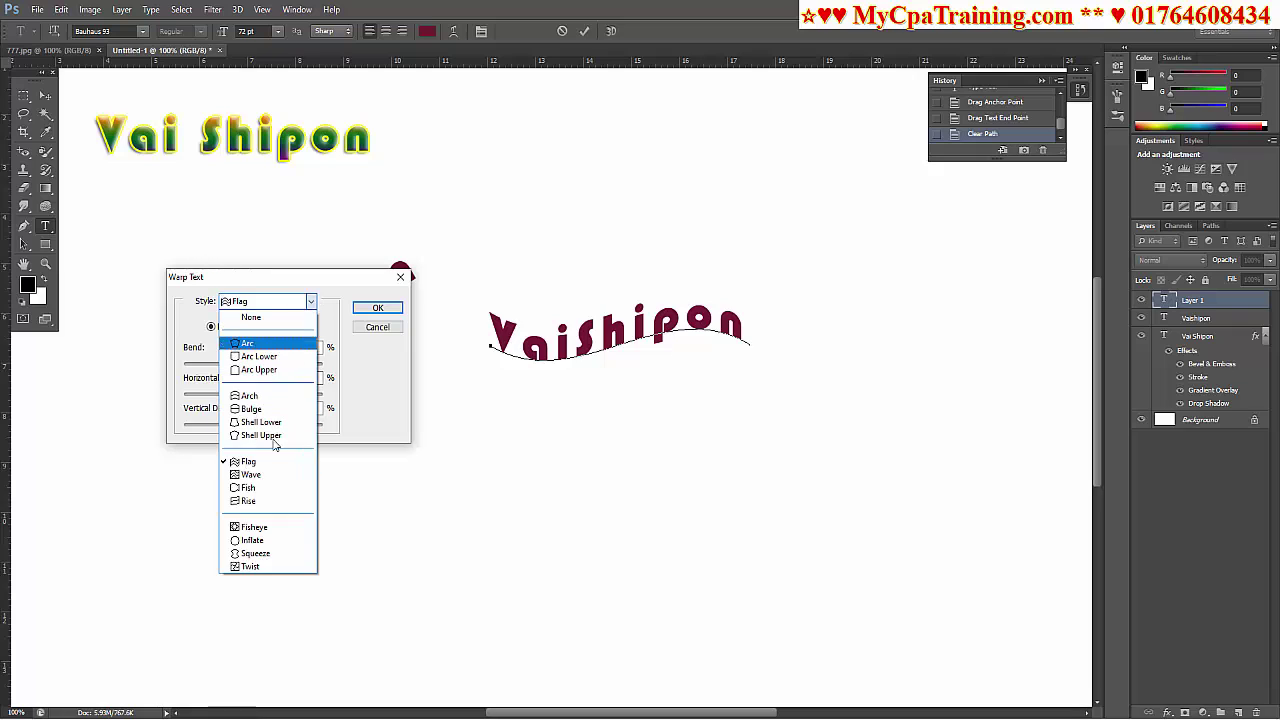
pyautogui.click(251, 475)
# Preview the Fish, Fisheye, Inflate and Twist warp styles.
pyautogui.click(309, 302)
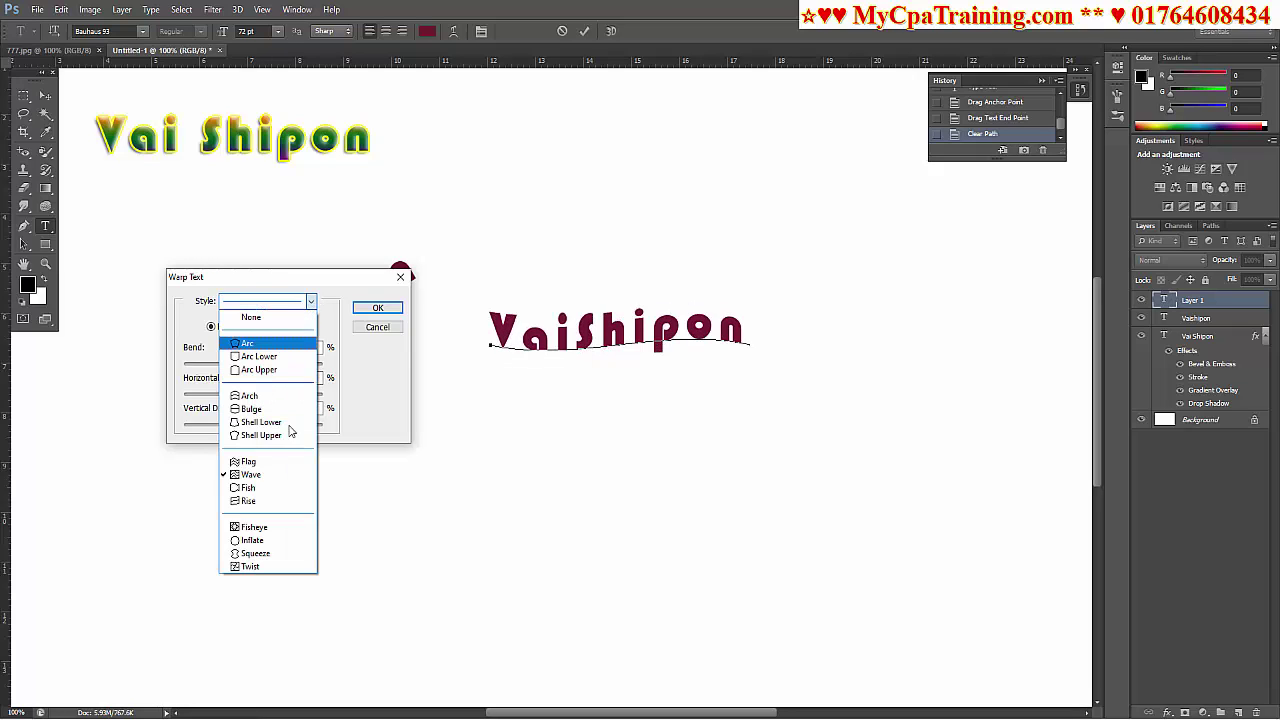
pyautogui.click(247, 500)
pyautogui.click(310, 301)
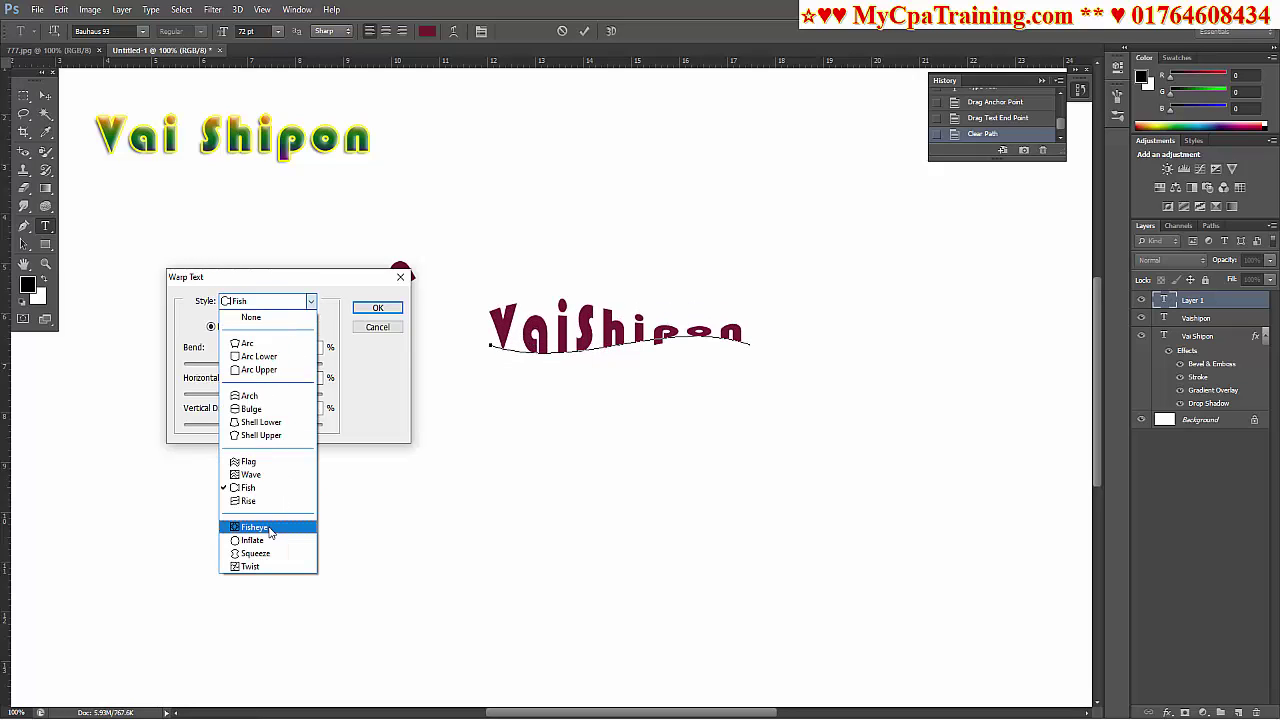
pyautogui.click(254, 527)
pyautogui.click(310, 301)
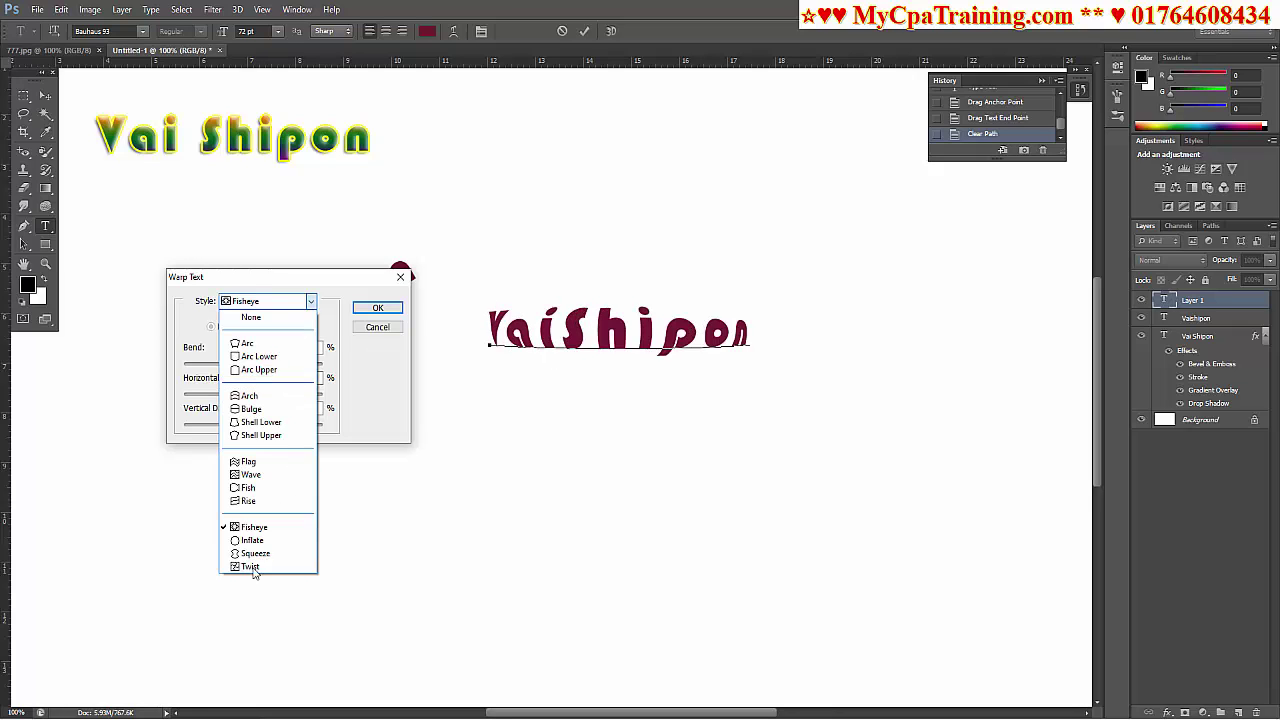
pyautogui.click(261, 541)
pyautogui.click(310, 301)
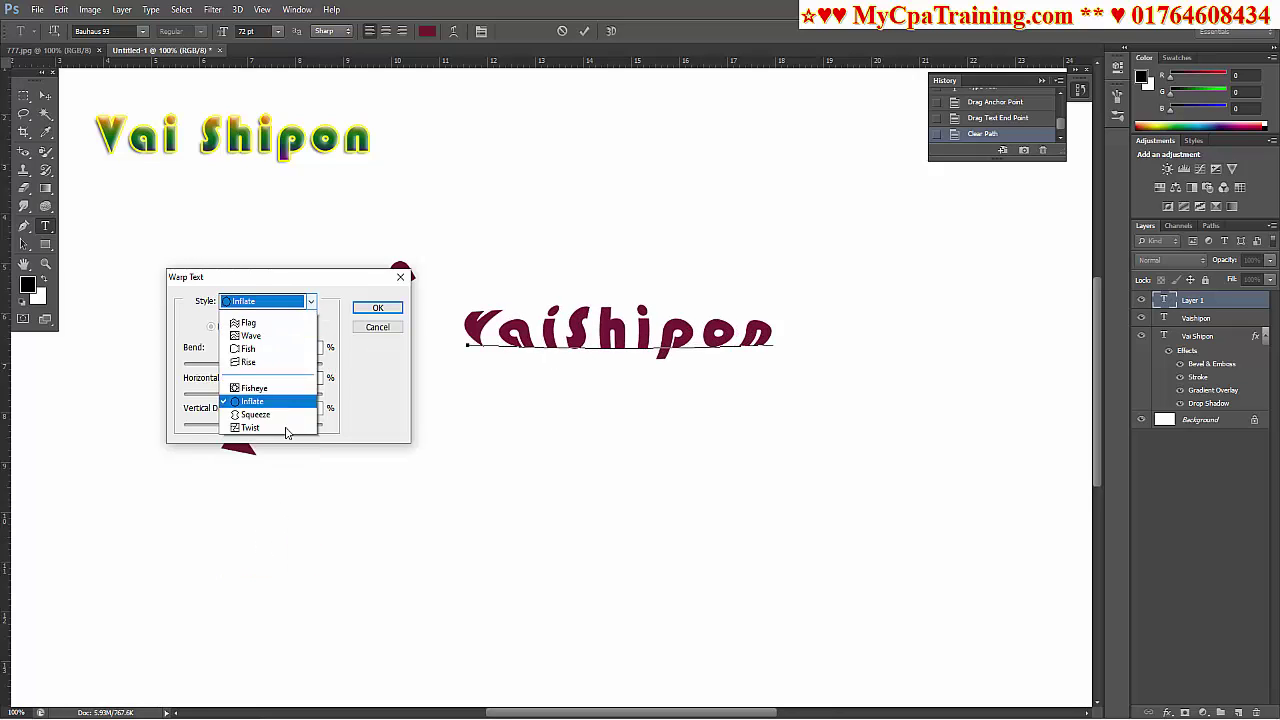
pyautogui.click(250, 426)
pyautogui.click(310, 301)
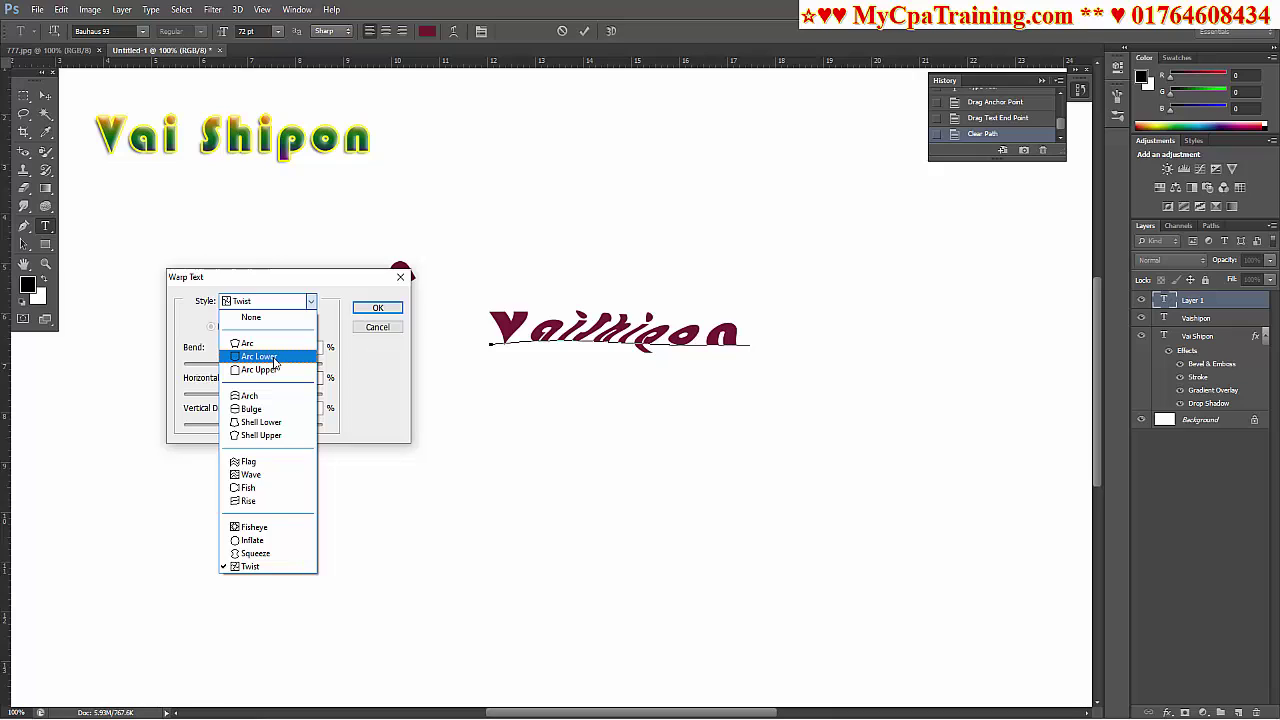
# Apply an Arc warp with Bend +70, Horizontal Distortion +34 and Vertical Distortion -13.
pyautogui.click(262, 343)
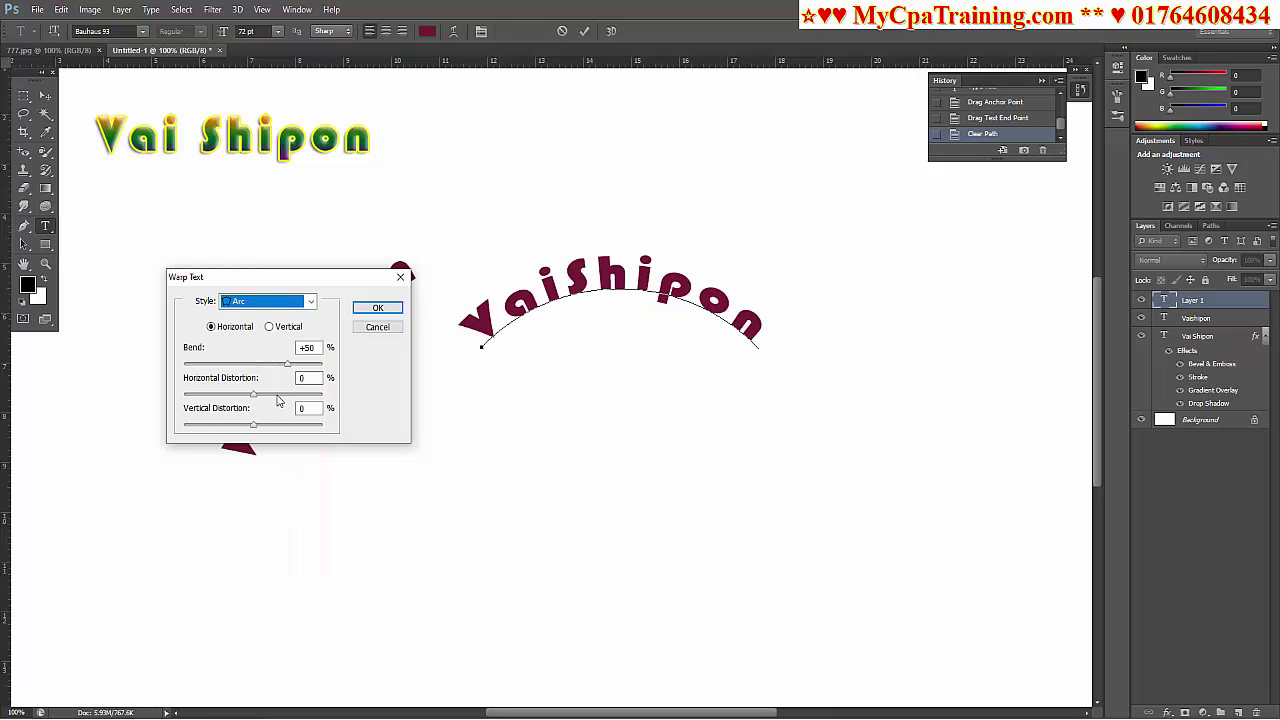
pyautogui.moveTo(290, 366)
pyautogui.mouseDown()
pyautogui.moveTo(203, 366)
pyautogui.moveTo(286, 366)
pyautogui.mouseUp()
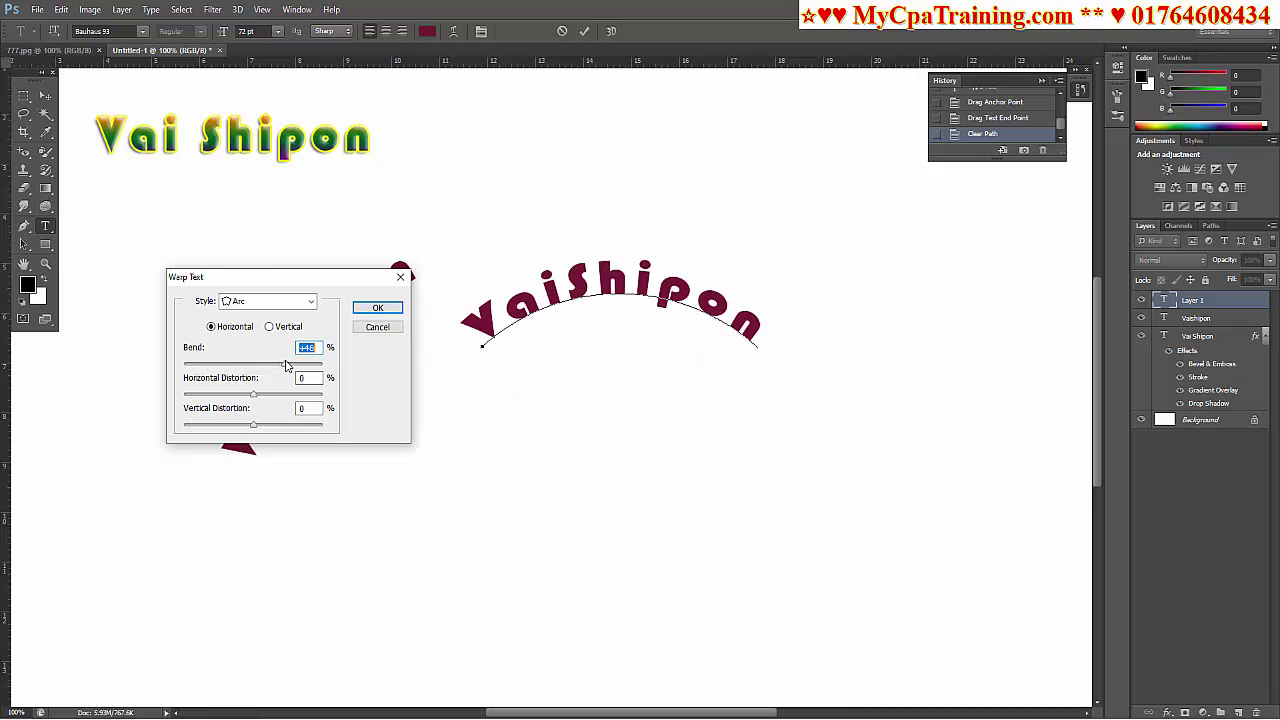
pyautogui.moveTo(285, 366)
pyautogui.mouseDown()
pyautogui.moveTo(301, 366)
pyautogui.moveTo(277, 394)
pyautogui.mouseUp()
pyautogui.moveTo(253, 425); pyautogui.dragTo(245, 428)
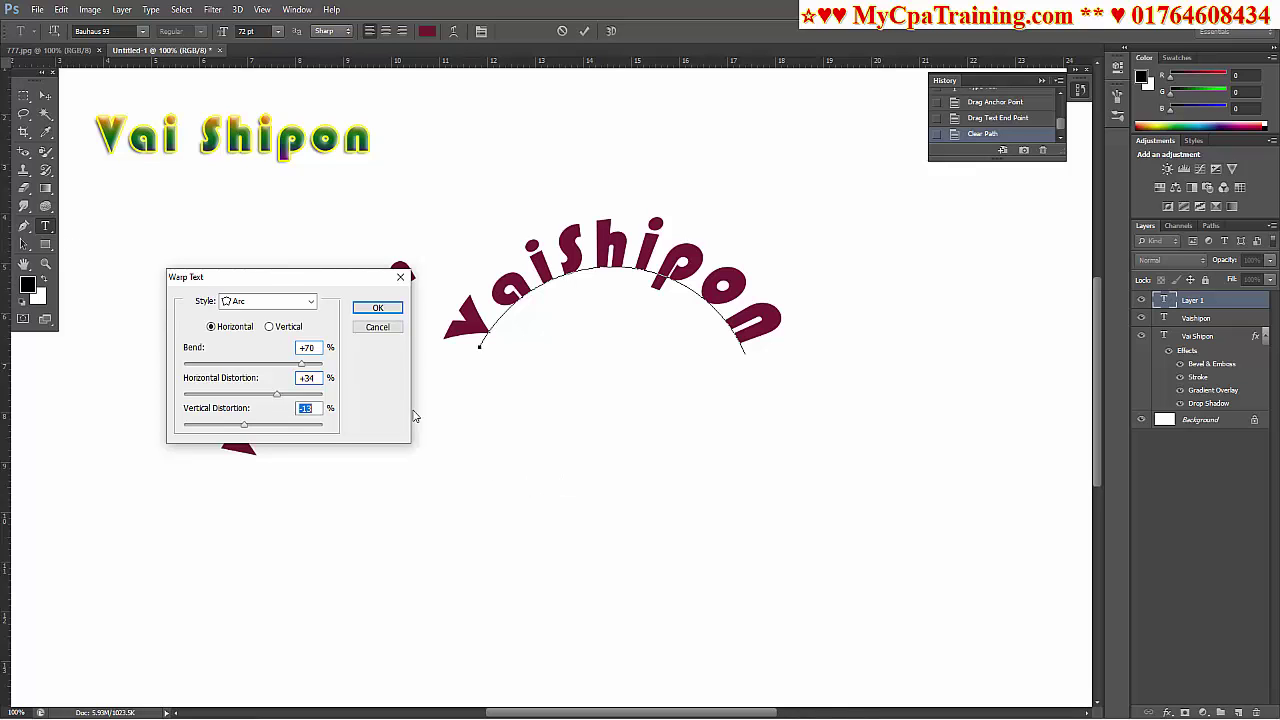
pyautogui.click(377, 307)
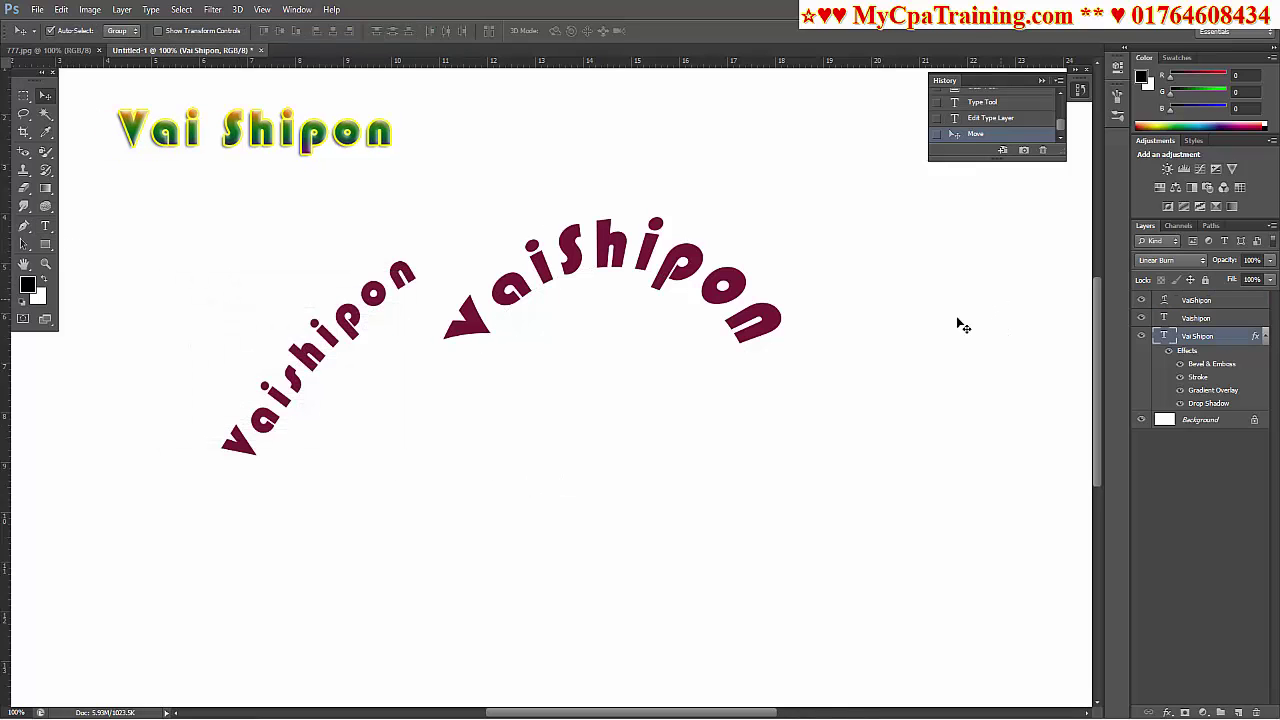
# Nudge the gradient title, delete both warped VaiShipon layers, and switch to 777.jpg.
pyautogui.moveTo(329, 147); pyautogui.dragTo(318, 141)
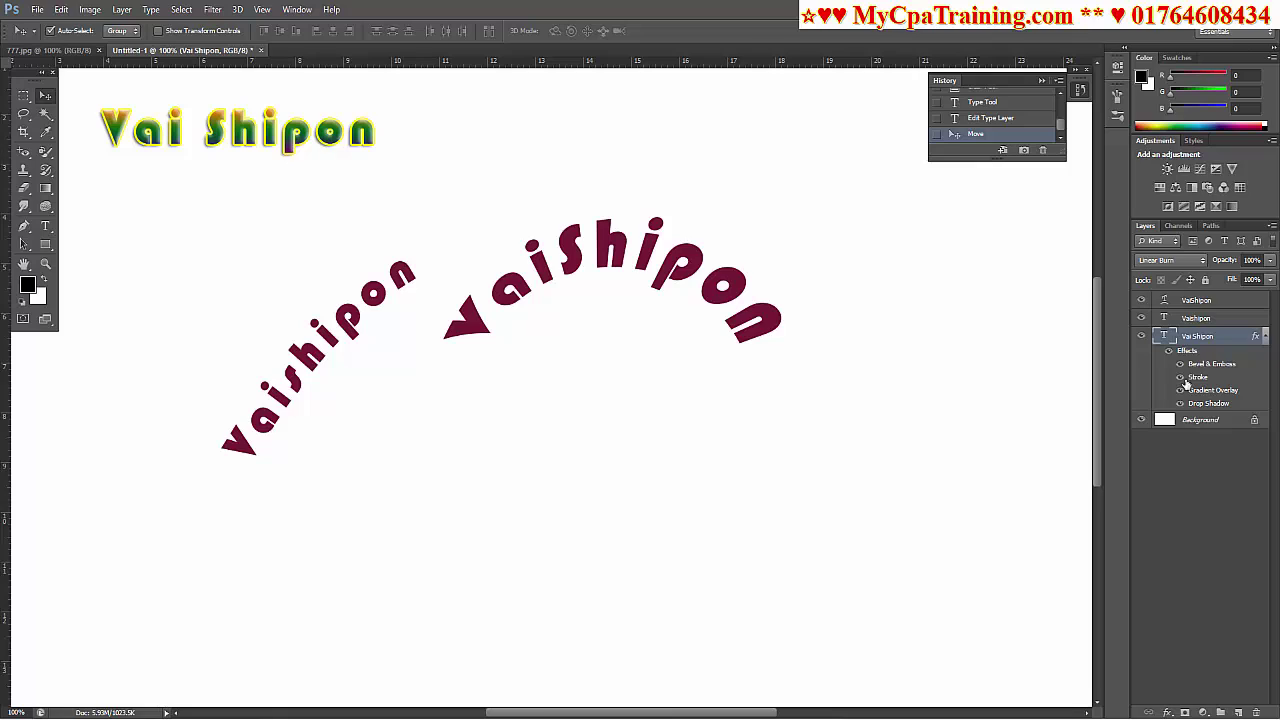
pyautogui.click(1196, 318)
pyautogui.keyDown('shift'); pyautogui.click(1191, 302); pyautogui.keyUp('shift')
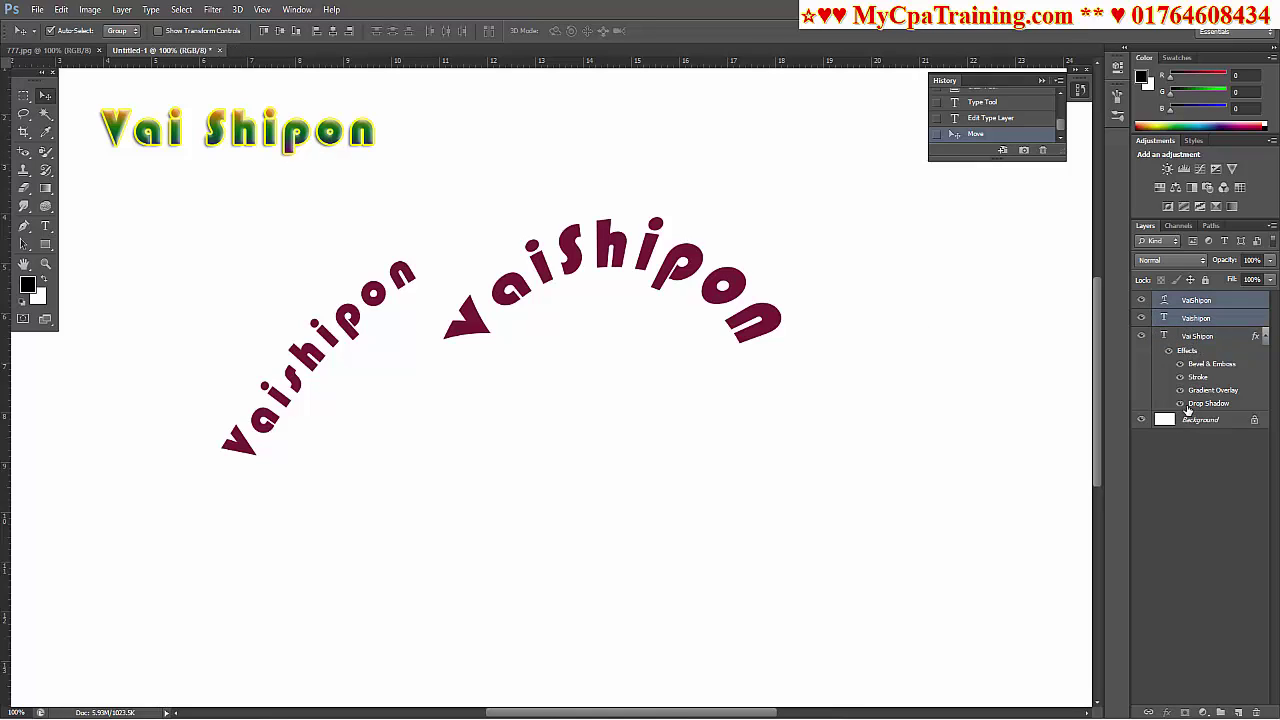
pyautogui.moveTo(1196, 318)
pyautogui.mouseDown()
pyautogui.moveTo(1273, 681)
pyautogui.moveTo(1256, 712)
pyautogui.mouseUp()
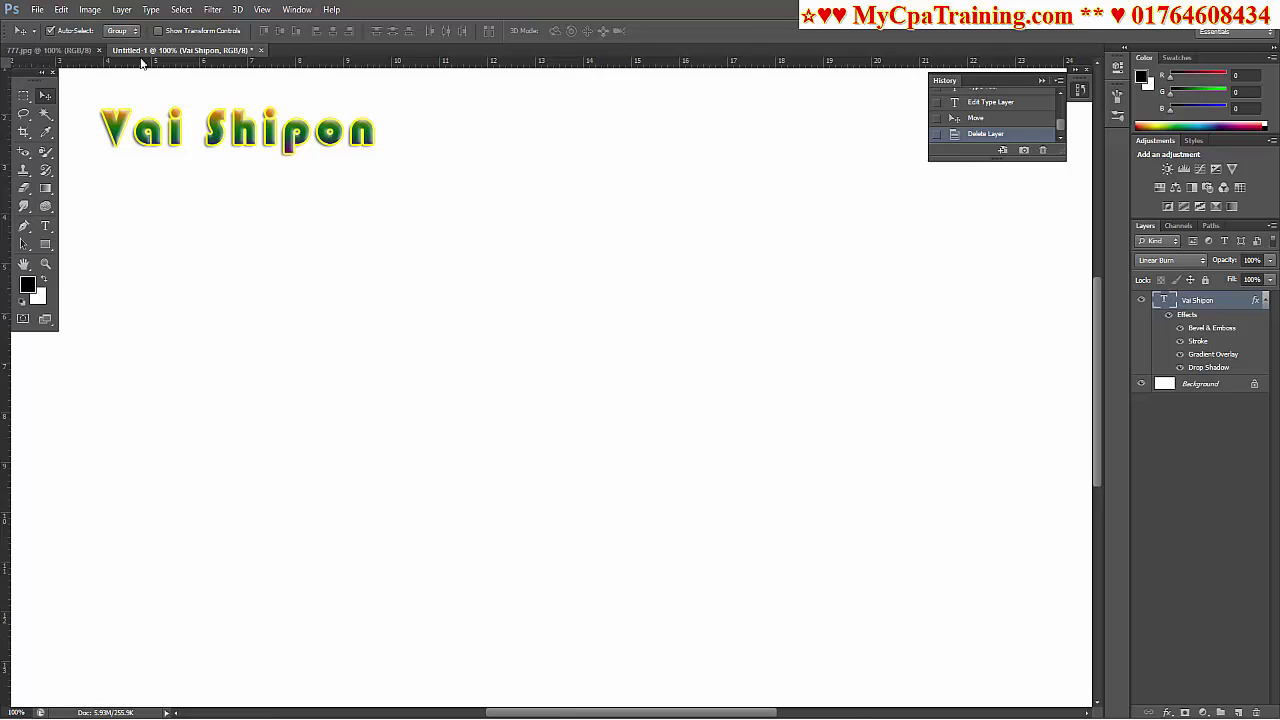
pyautogui.click(50, 50)
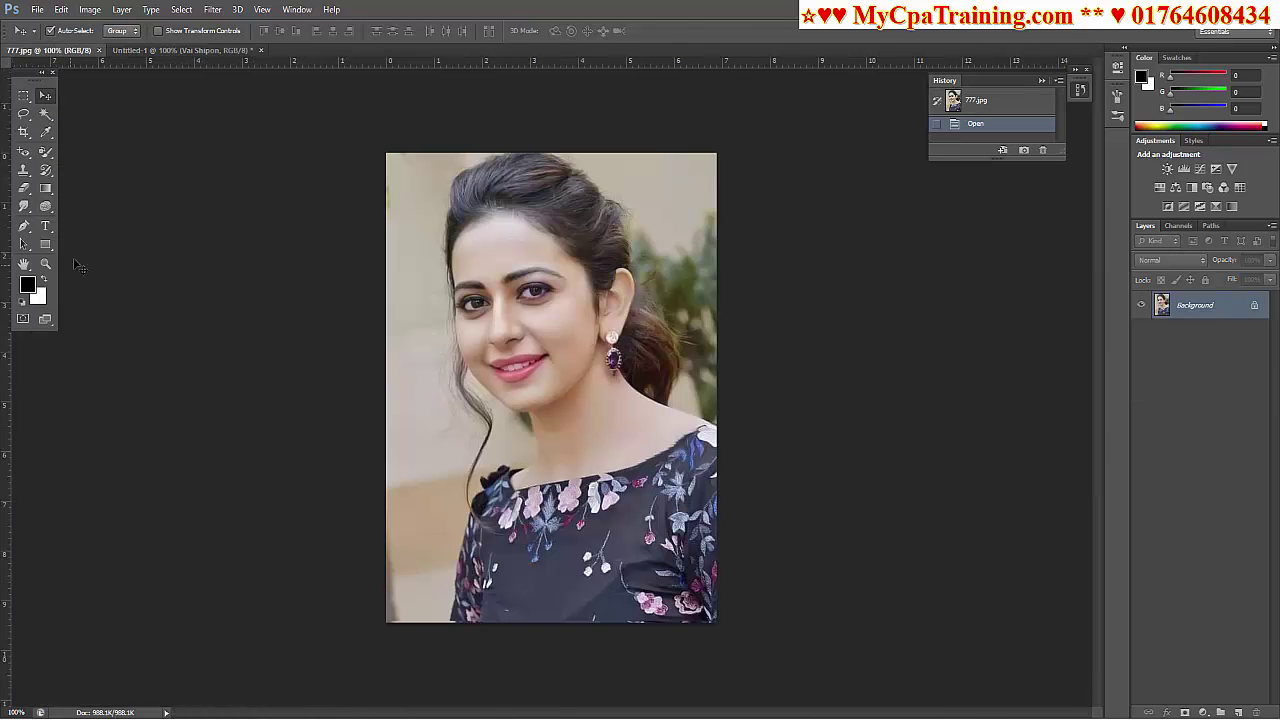
# Type 'VaiShipon' with the Horizontal Type Mask tool on the photo and commit it as a selection.
pyautogui.click(45, 226)
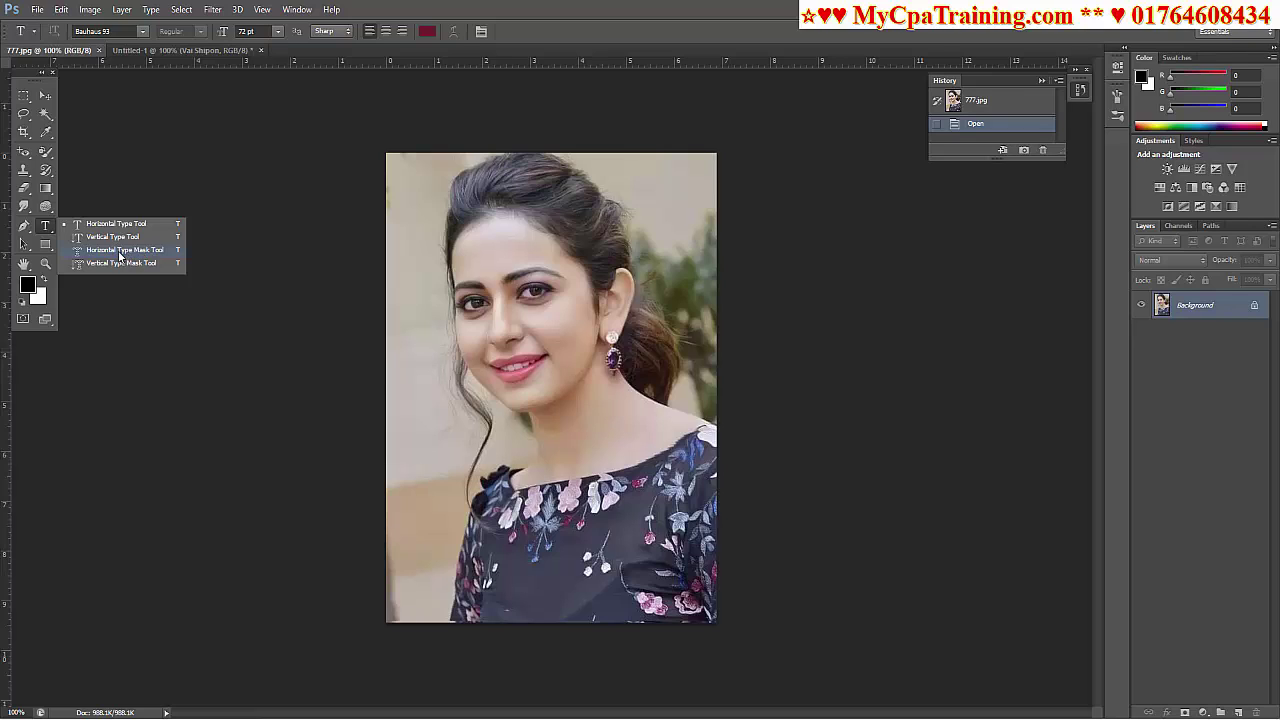
pyautogui.click(119, 256)
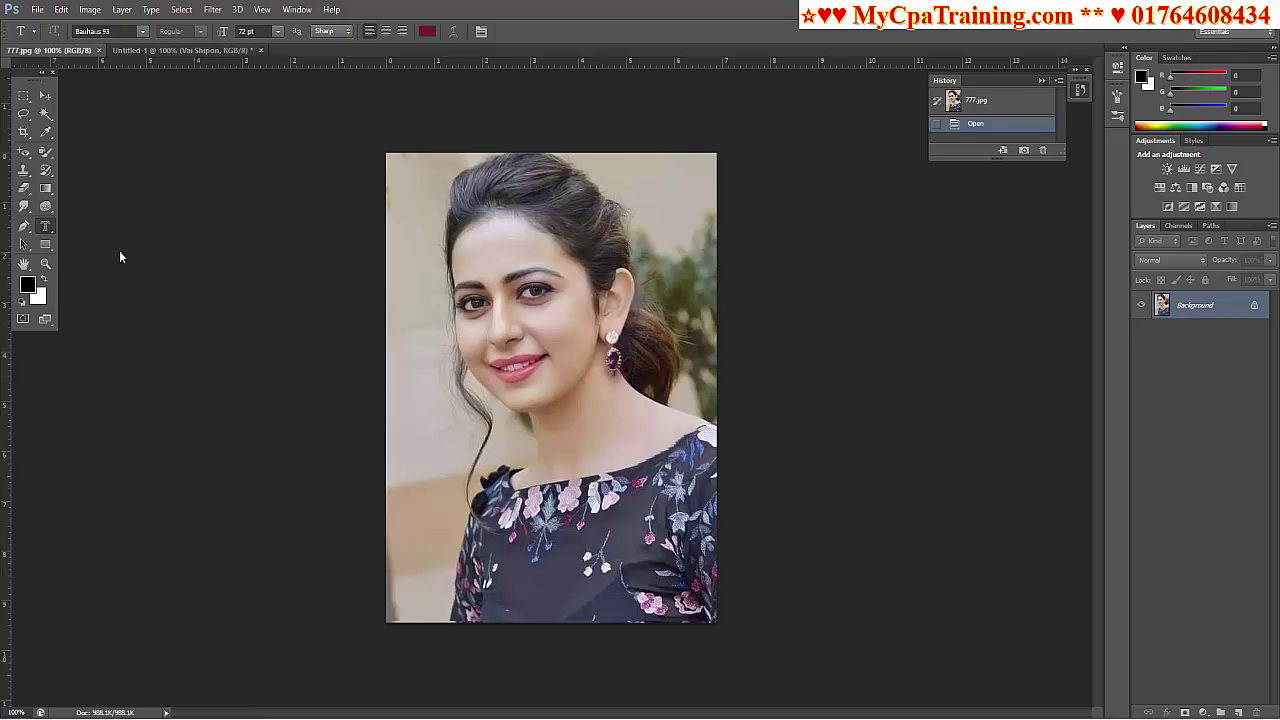
pyautogui.click(511, 232)
pyautogui.click(395, 401)
pyautogui.click(395, 402)
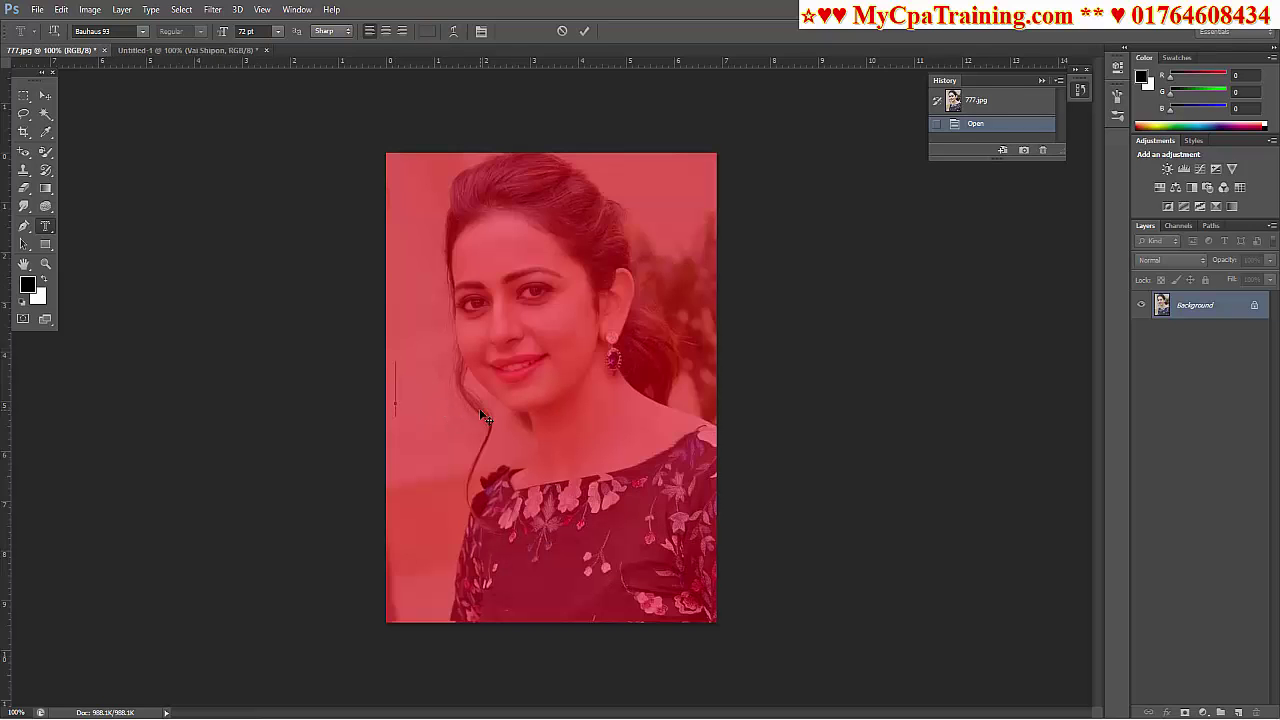
pyautogui.write('VaiS')
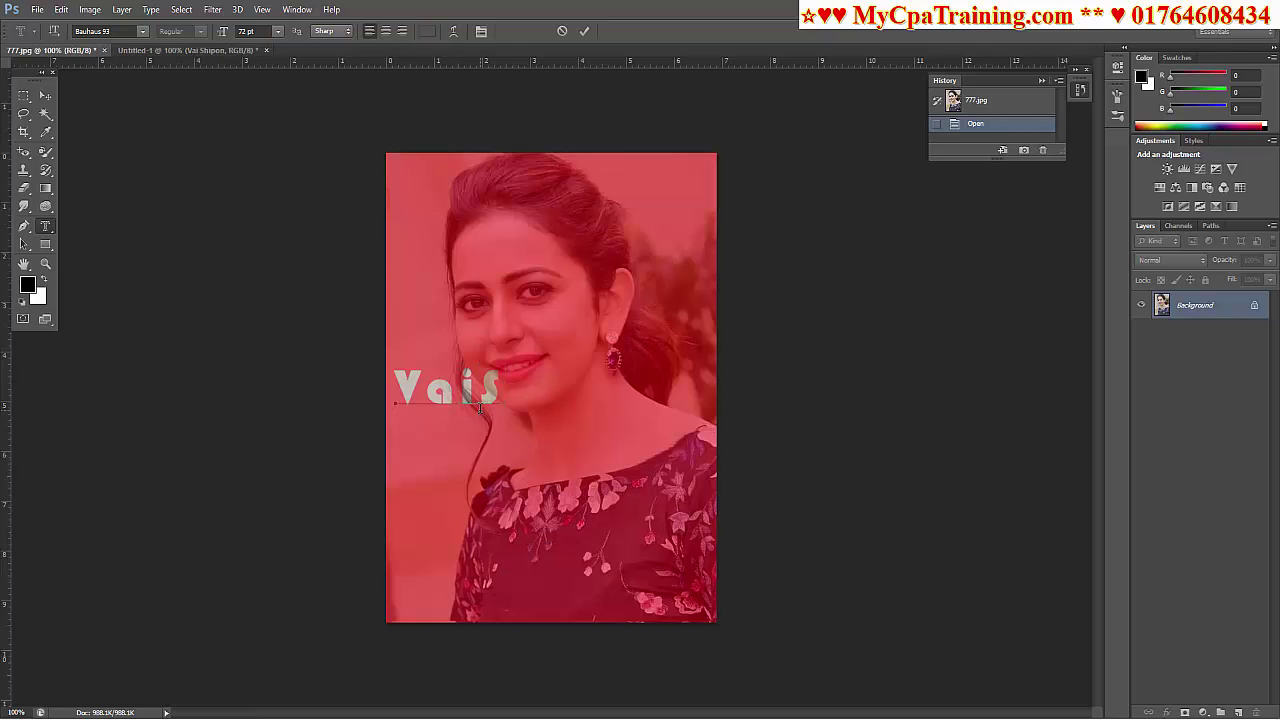
pyautogui.write('hipon')
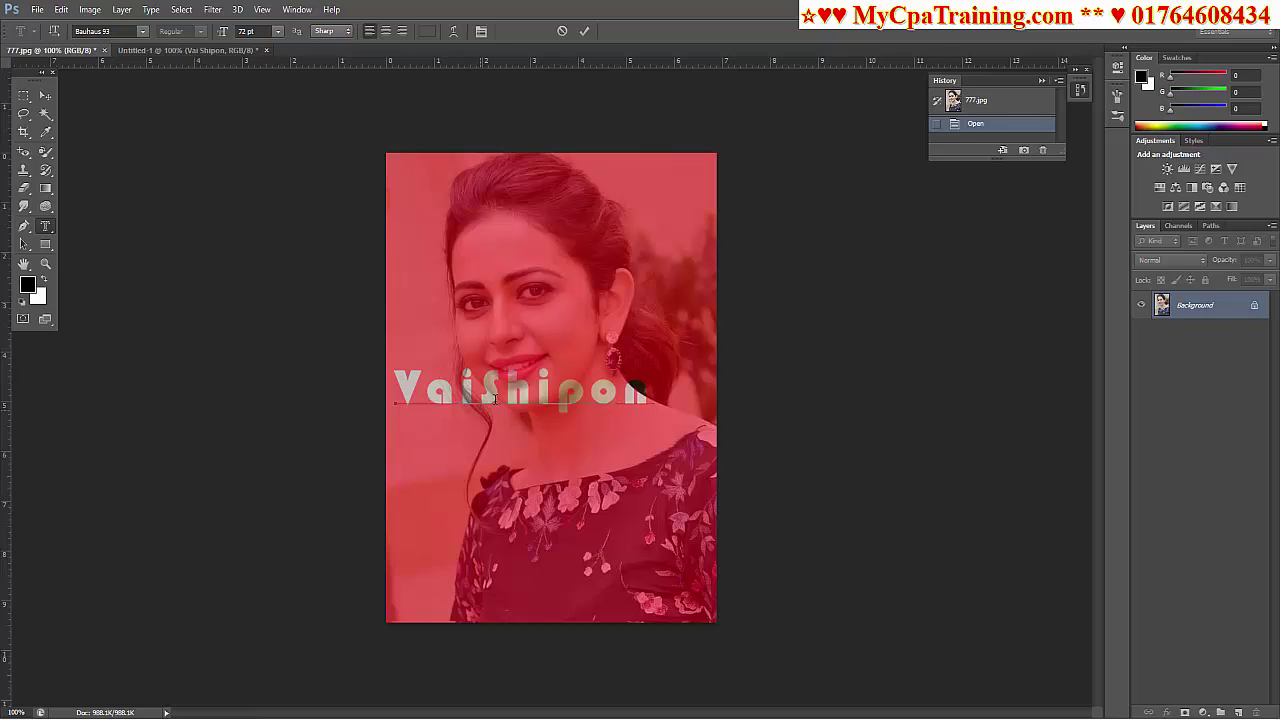
pyautogui.click(584, 31)
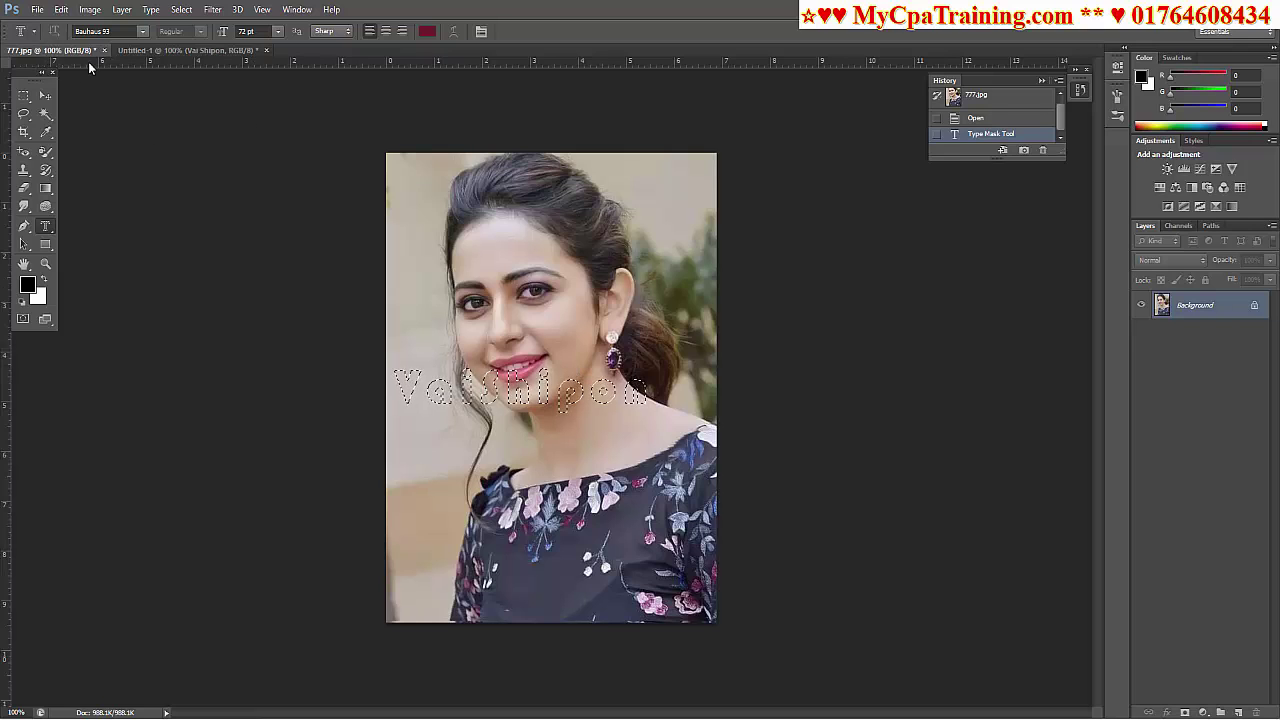
# Paste the photo-filled text into Untitled-1 and move it above centre.
pyautogui.click(185, 50)
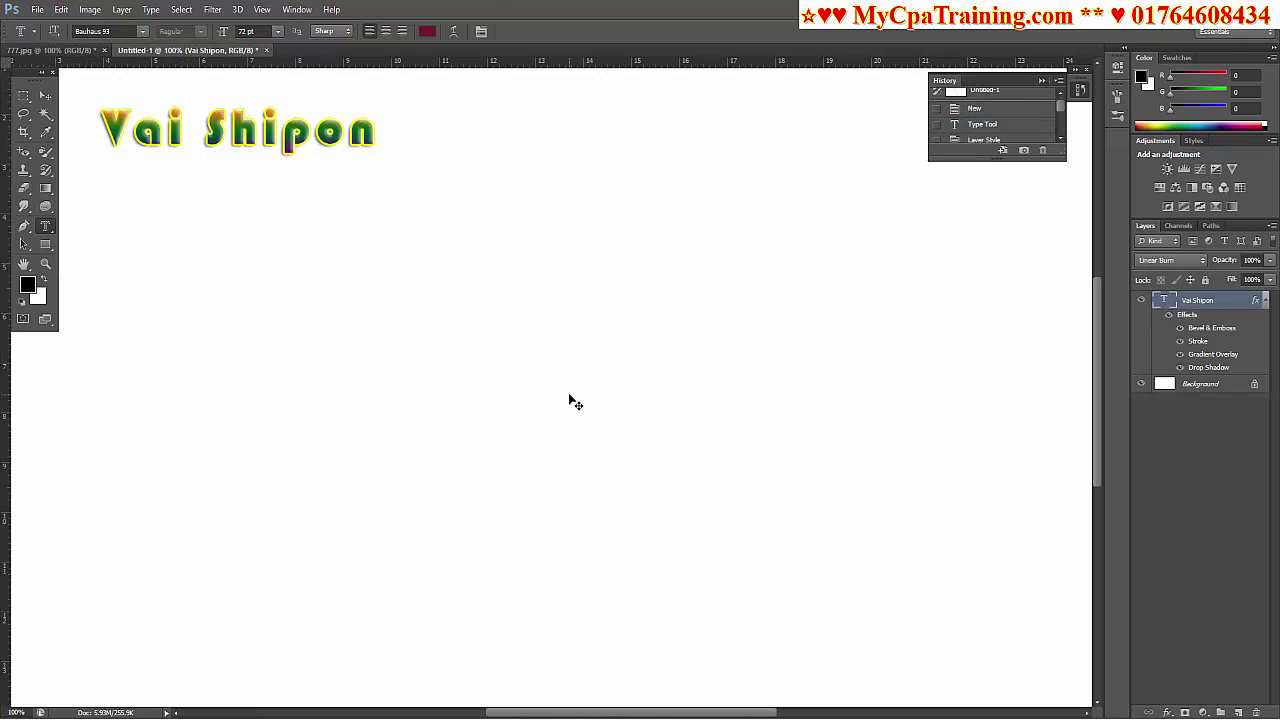
pyautogui.hotkey('ctrl', 'v')
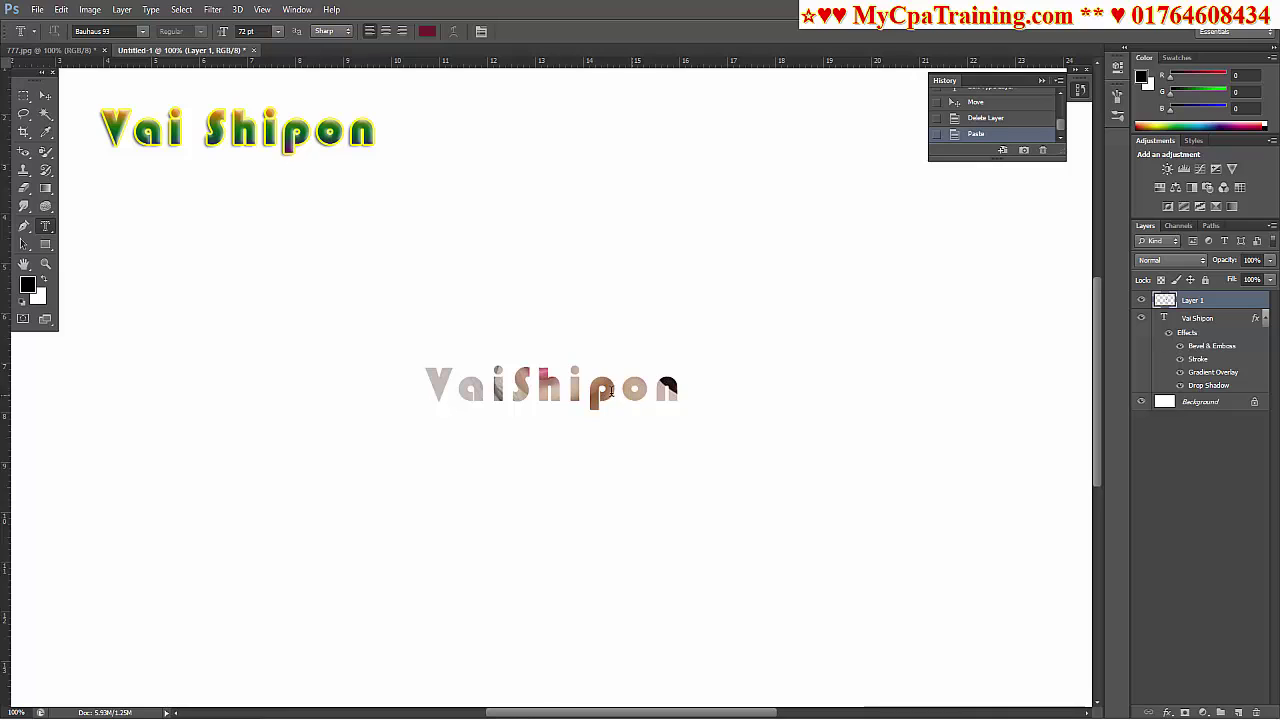
pyautogui.click(45, 95)
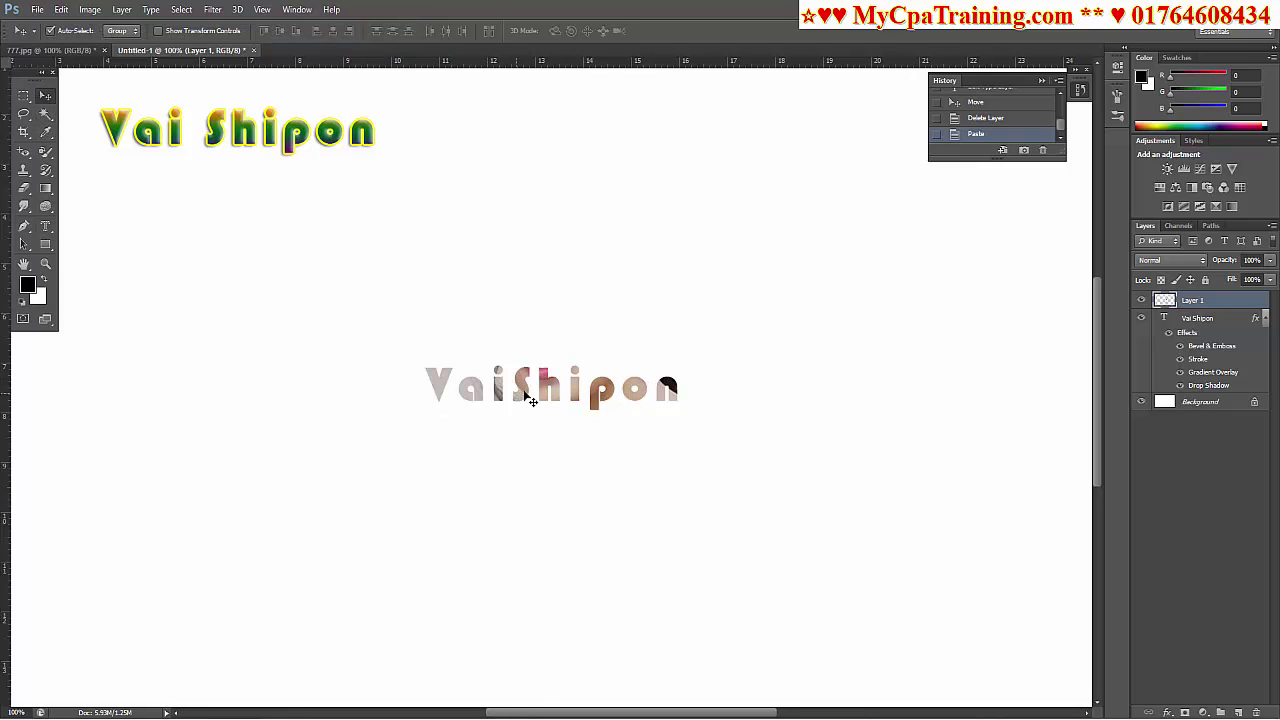
pyautogui.moveTo(528, 362)
pyautogui.mouseDown()
pyautogui.moveTo(549, 242)
pyautogui.moveTo(520, 277)
pyautogui.mouseUp()
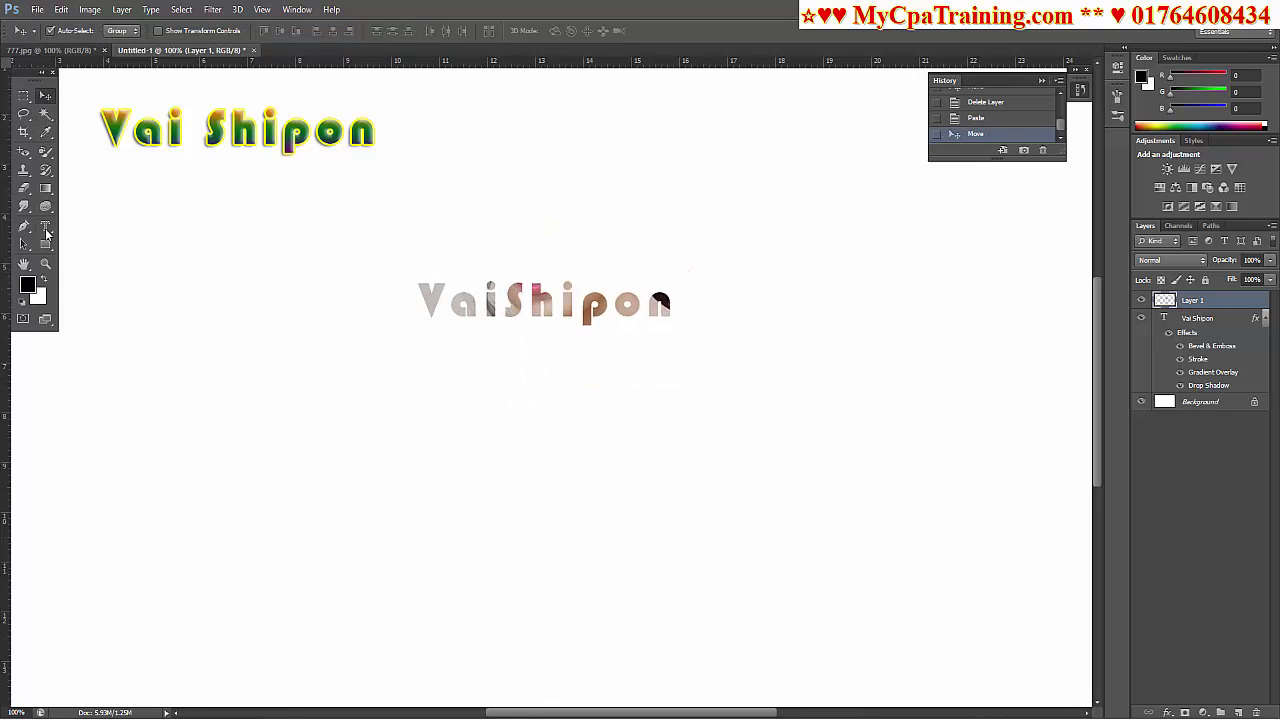
# Choose the Vertical Type Mask Tool and return to the 777.jpg portrait.
pyautogui.click(45, 227)
pyautogui.rightClick(49, 228)
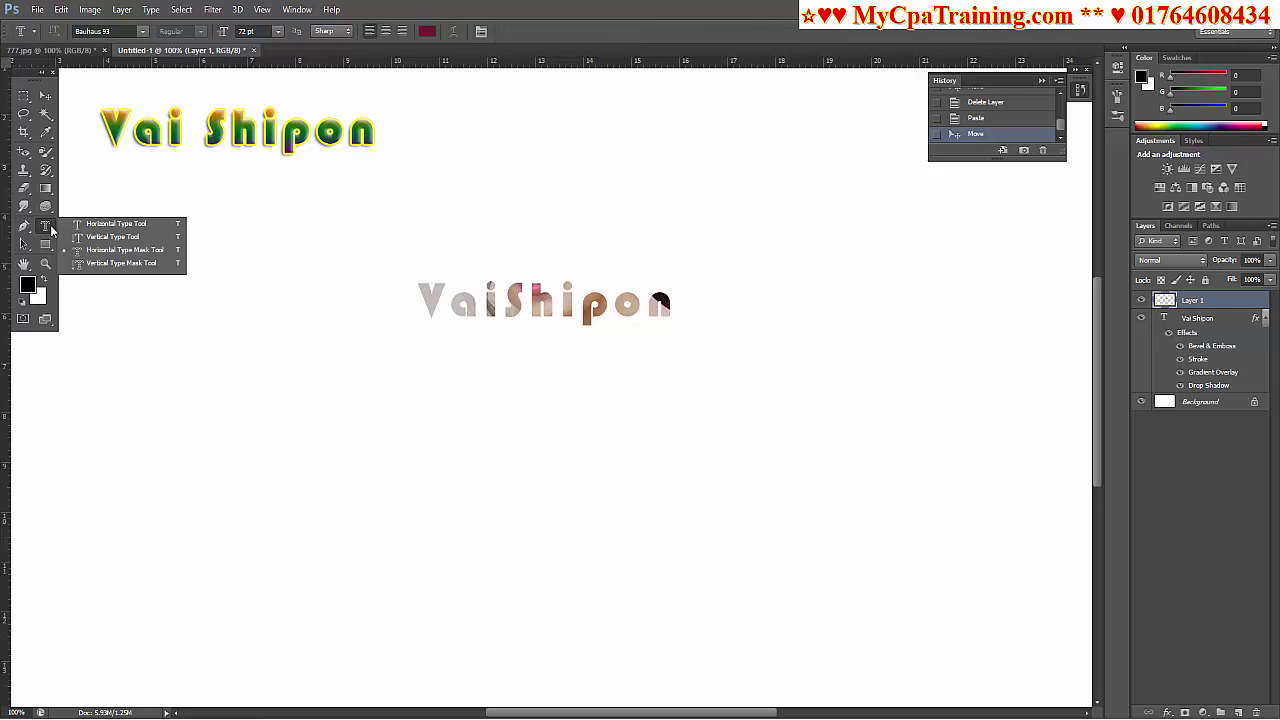
pyautogui.click(53, 230)
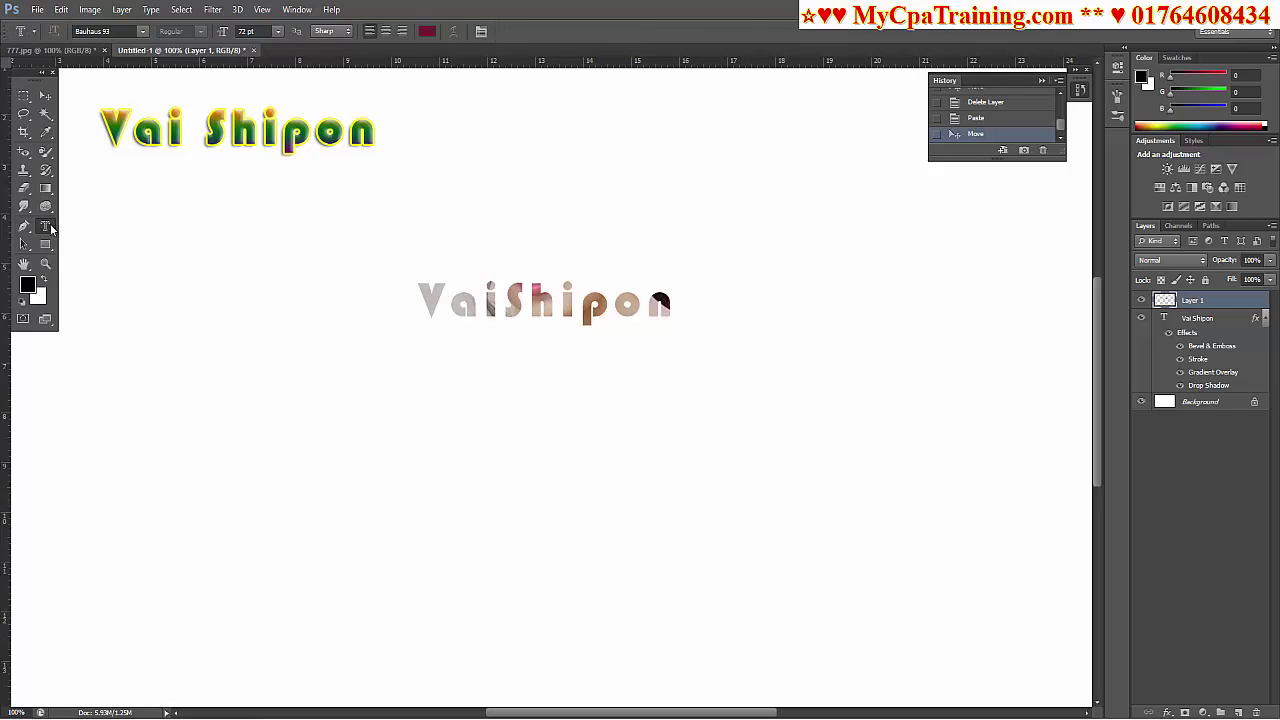
pyautogui.rightClick(46, 228)
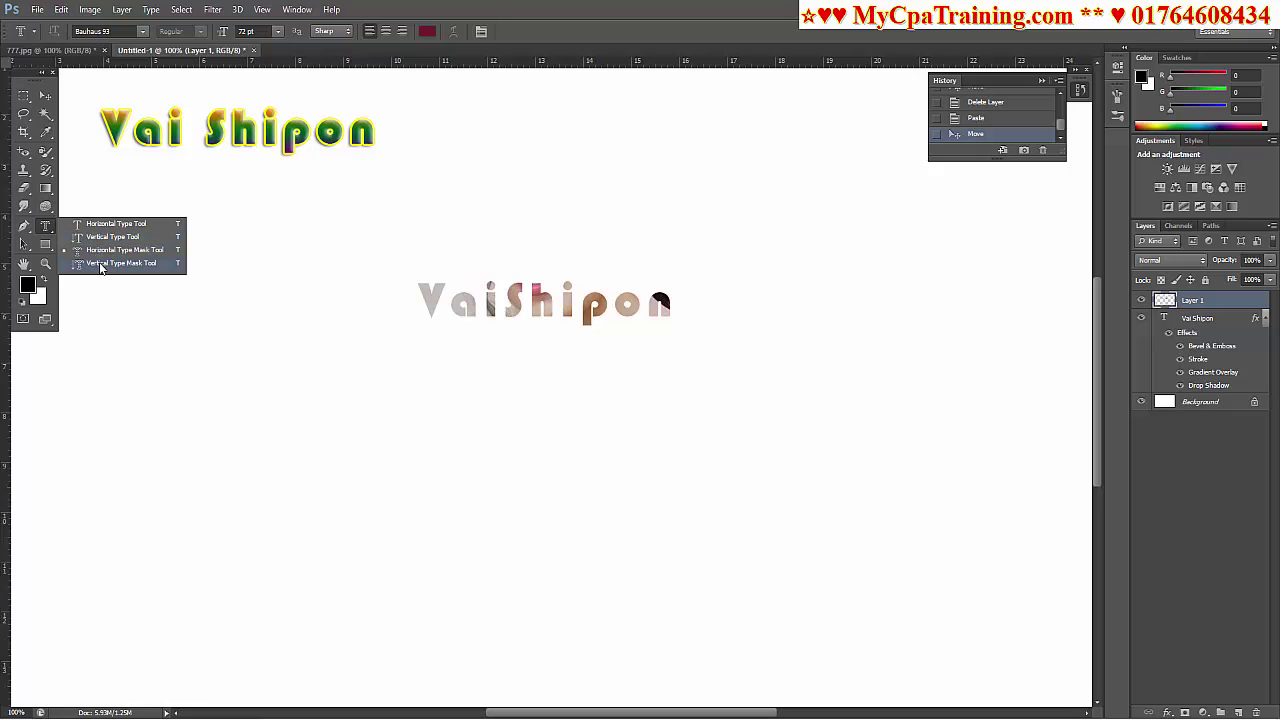
pyautogui.click(101, 266)
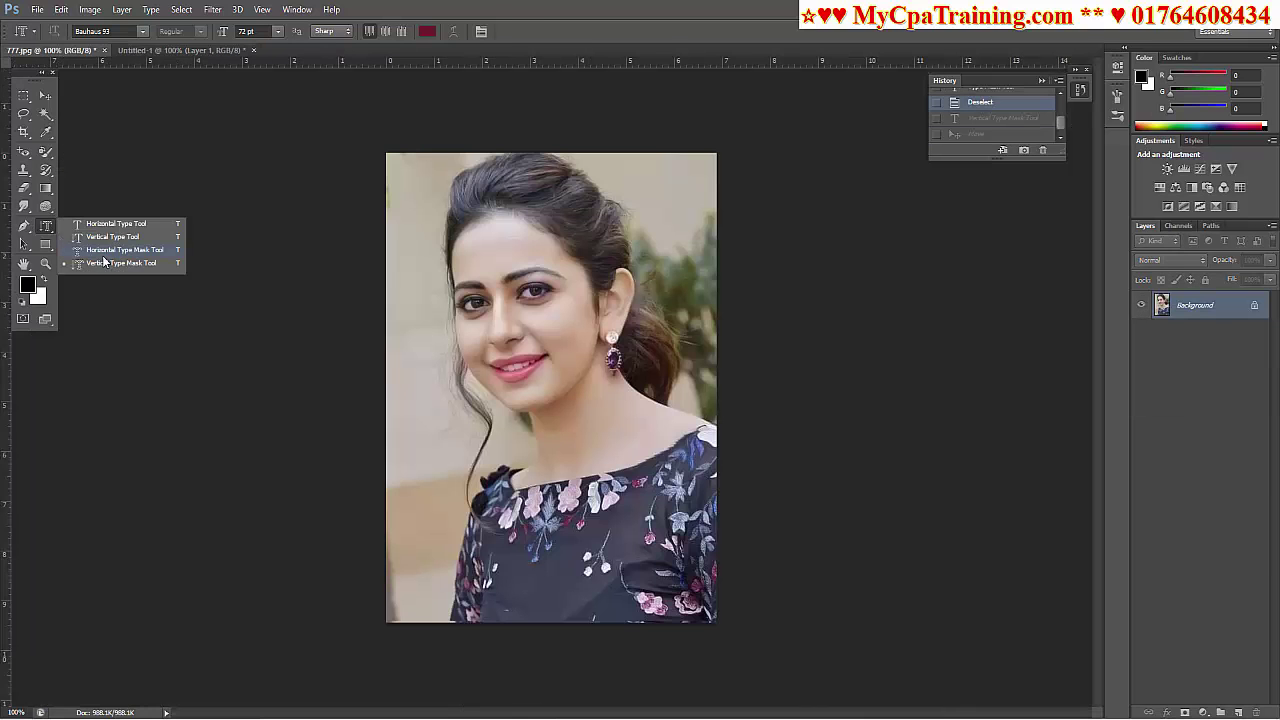
pyautogui.click(104, 266)
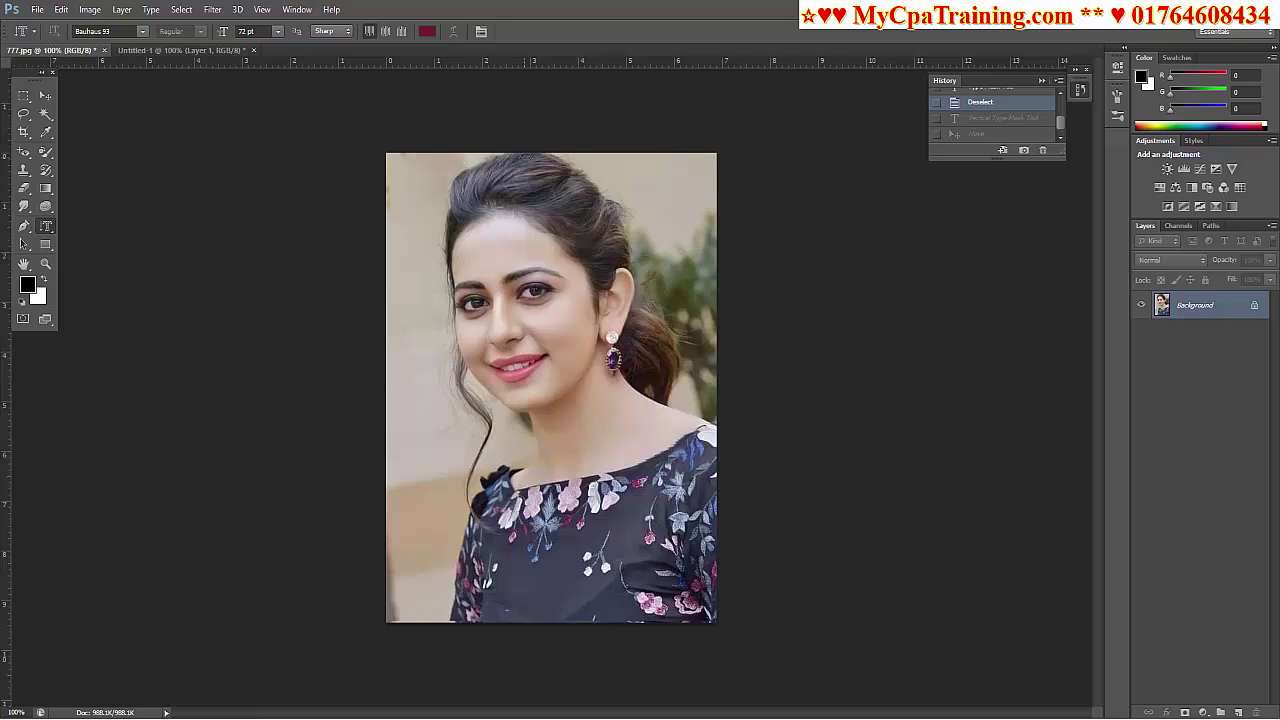
# Type a name vertically down the photo's centre, size it 60 pt, and commit the mask selection.
pyautogui.click(525, 154)
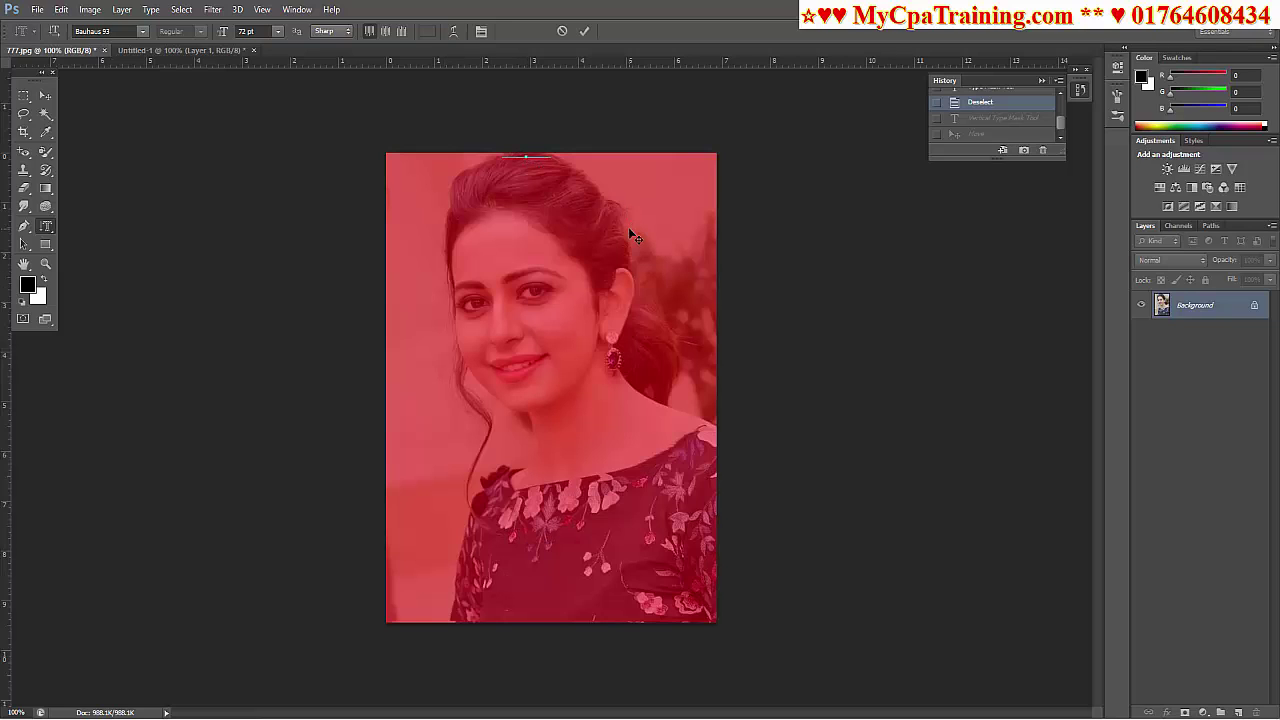
pyautogui.write('Vai')
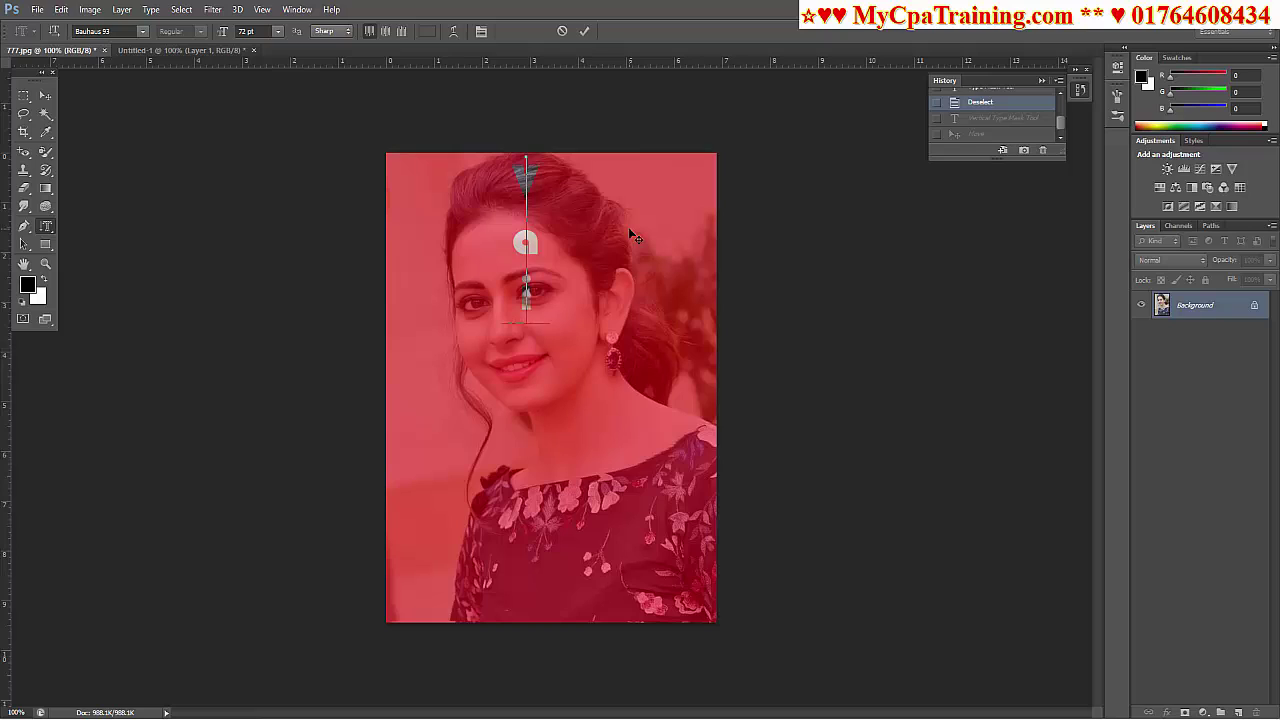
pyautogui.write('shi')
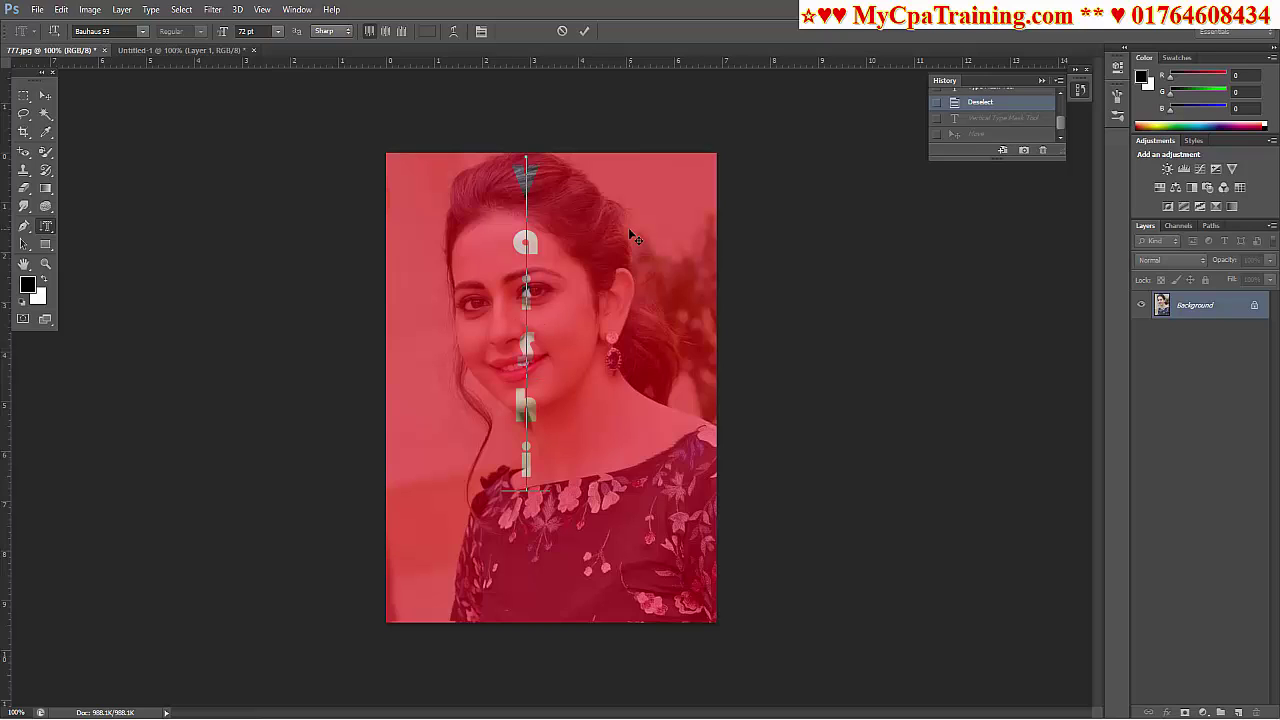
pyautogui.write('ta')
pyautogui.write('a')
pyautogui.hotkey('ctrl', 'a')
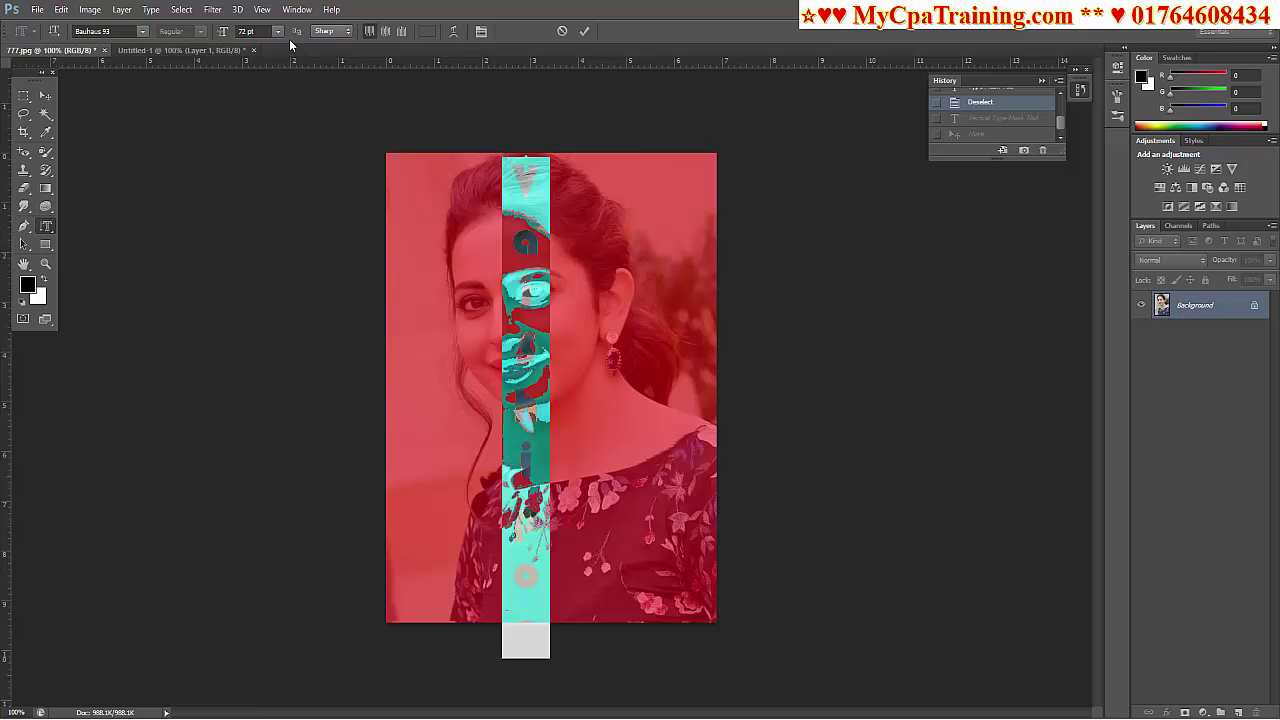
pyautogui.click(279, 31)
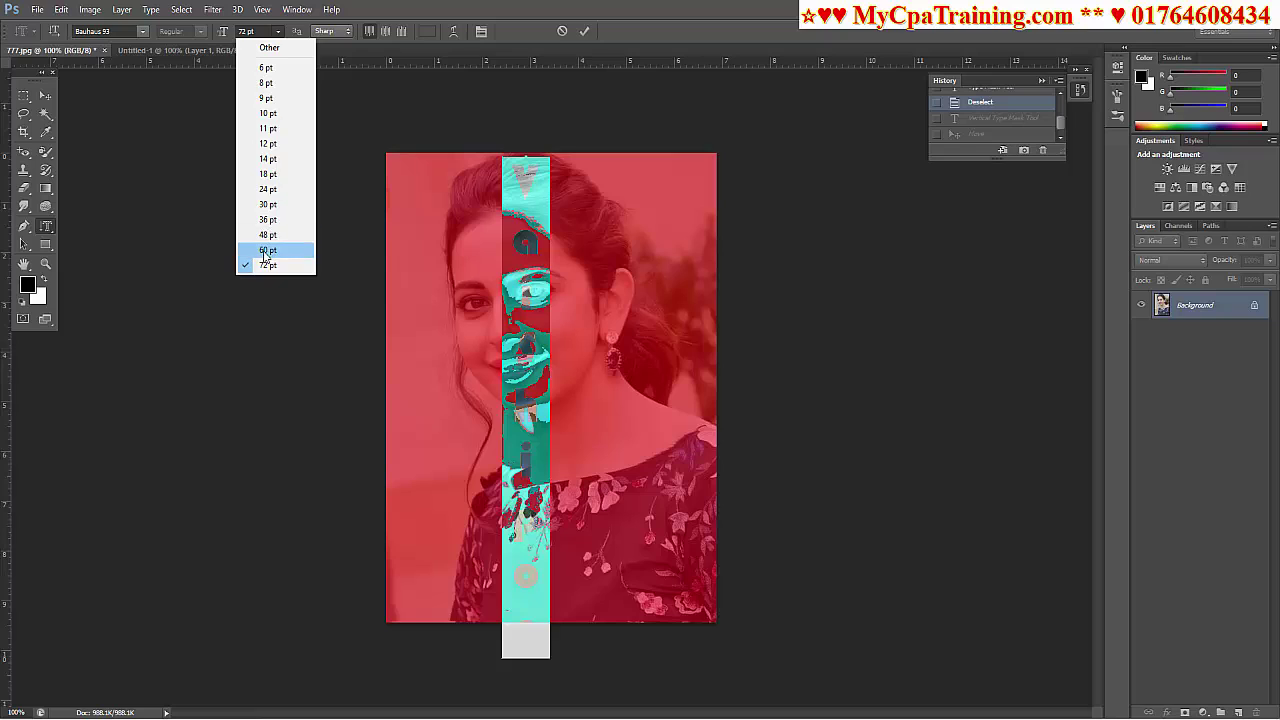
pyautogui.click(268, 251)
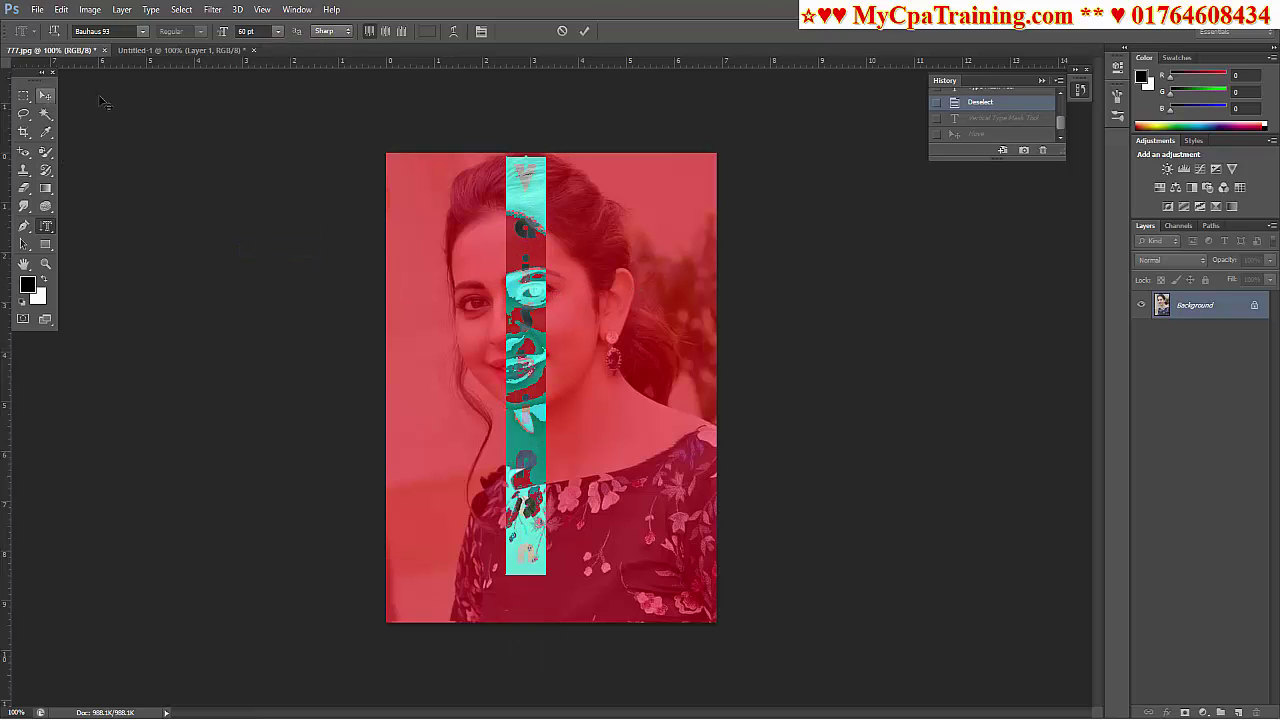
pyautogui.click(584, 31)
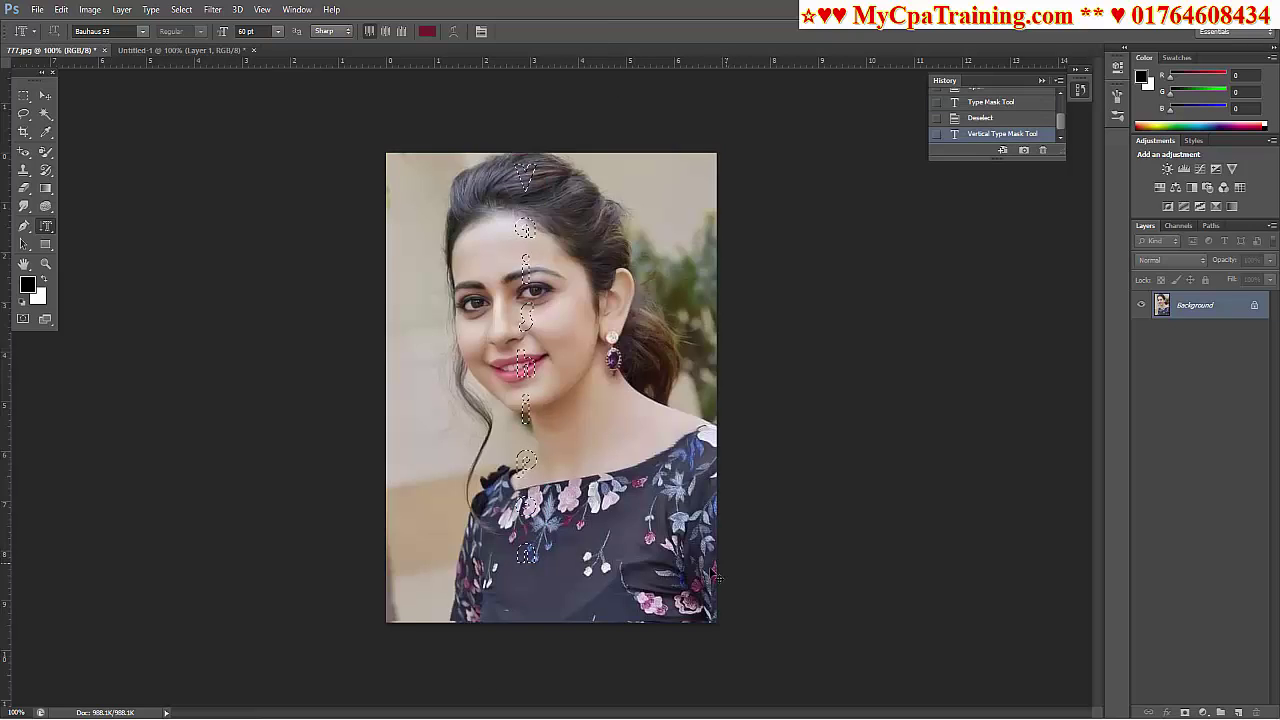
# Paste the photo-filled vertical letters into Untitled-1 and move them across the horizontal text.
pyautogui.click(185, 51)
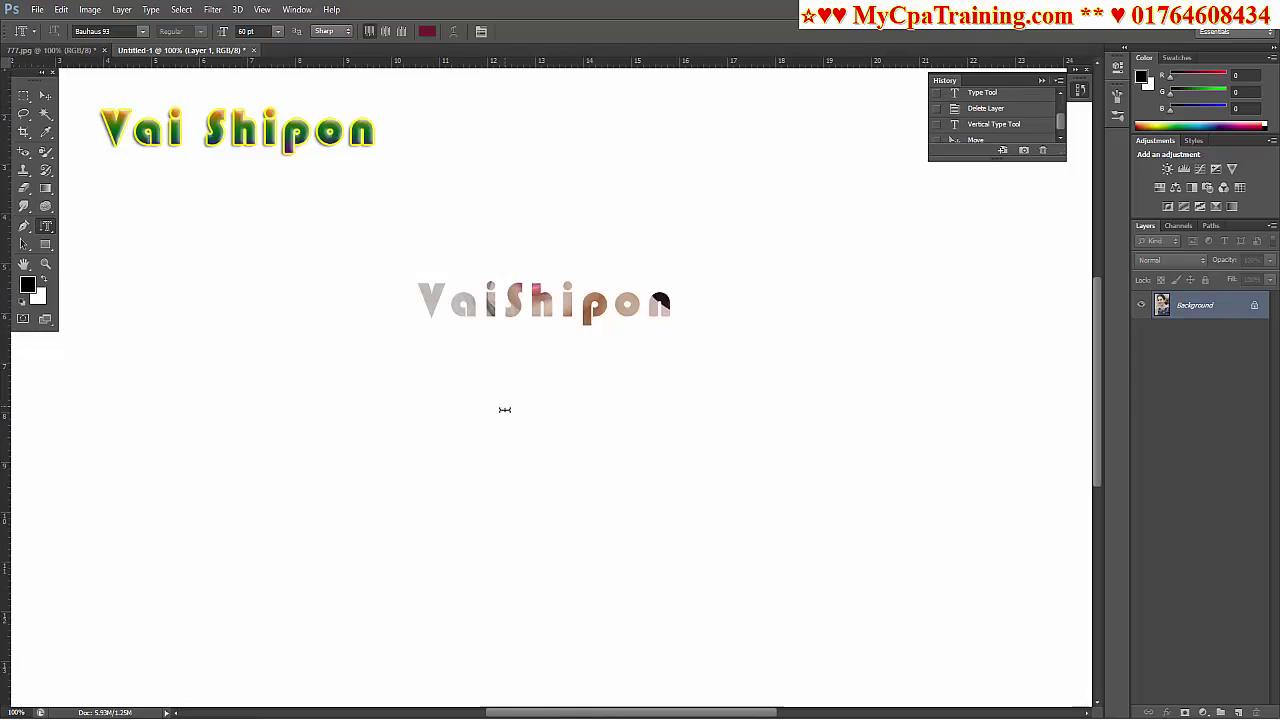
pyautogui.hotkey('ctrl', 'v')
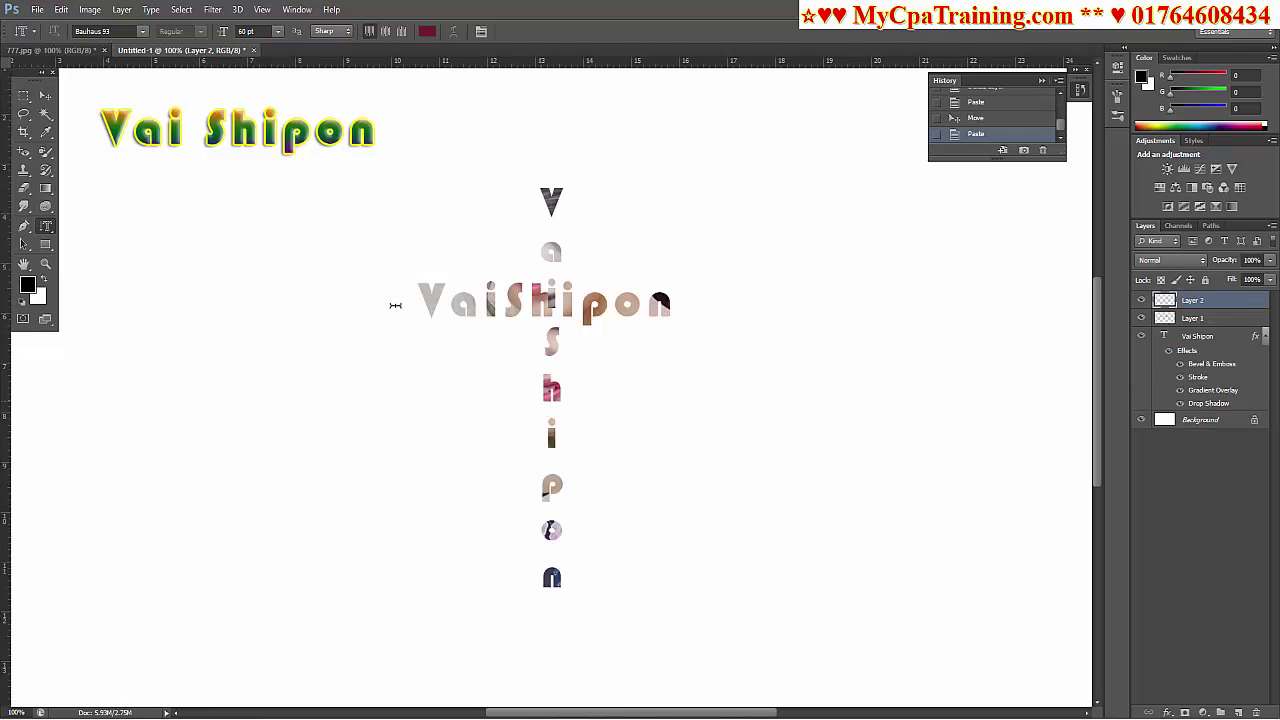
pyautogui.press('v')
pyautogui.moveTo(548, 402); pyautogui.dragTo(232, 405)
pyautogui.click(45, 226)
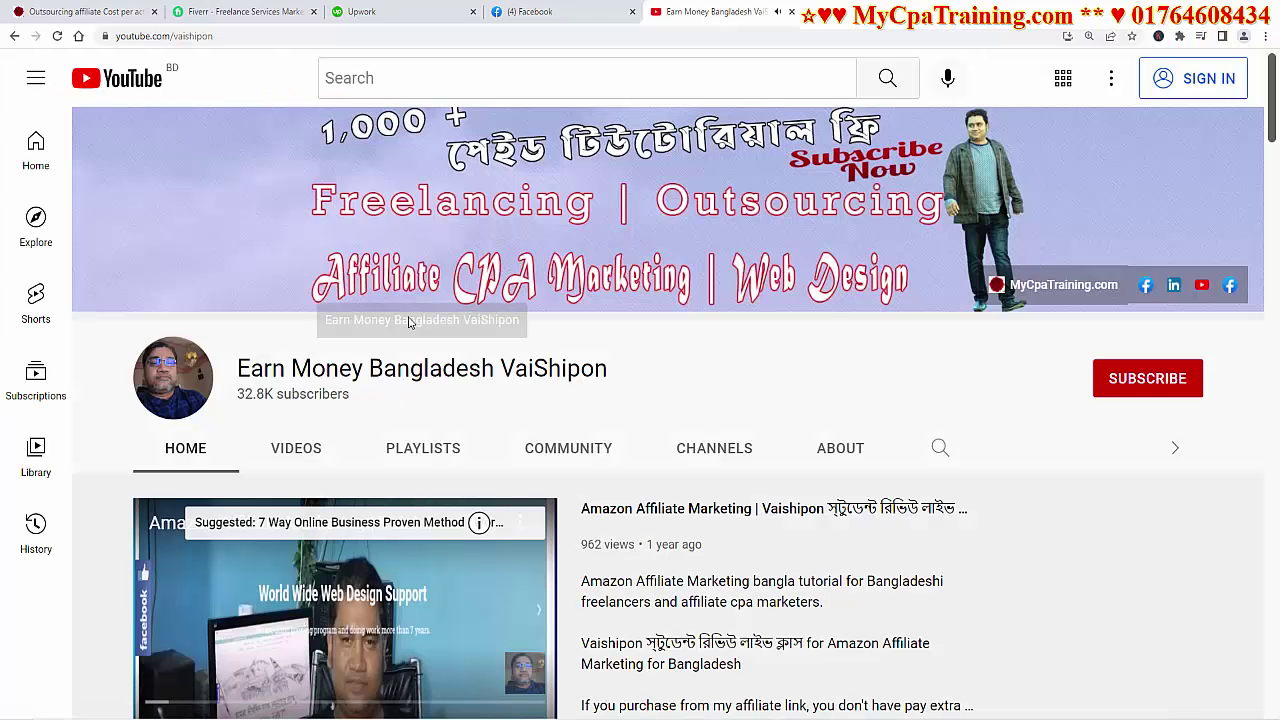
# Select the VaiShipon channel name in the address and page, then go to the mycpatraining.com tab.
pyautogui.doubleClick(283, 37)
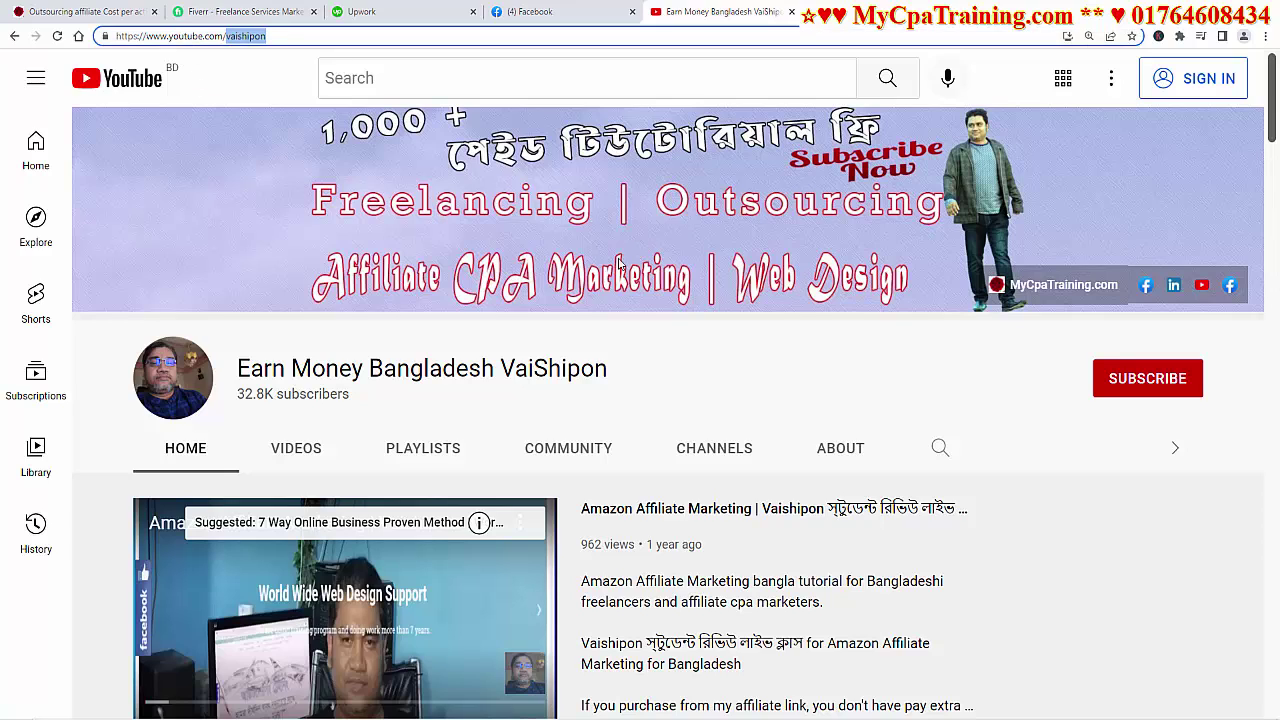
pyautogui.click(506, 368)
pyautogui.moveTo(506, 368); pyautogui.dragTo(735, 368)
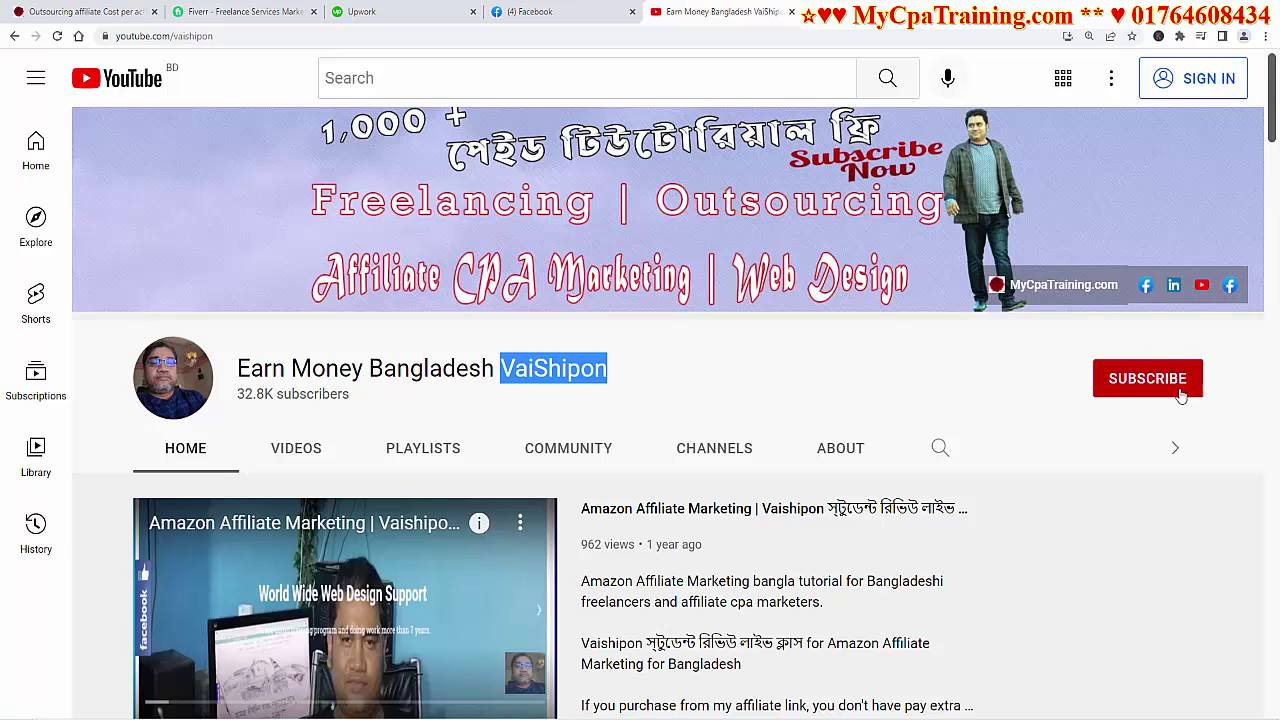
pyautogui.click(114, 8)
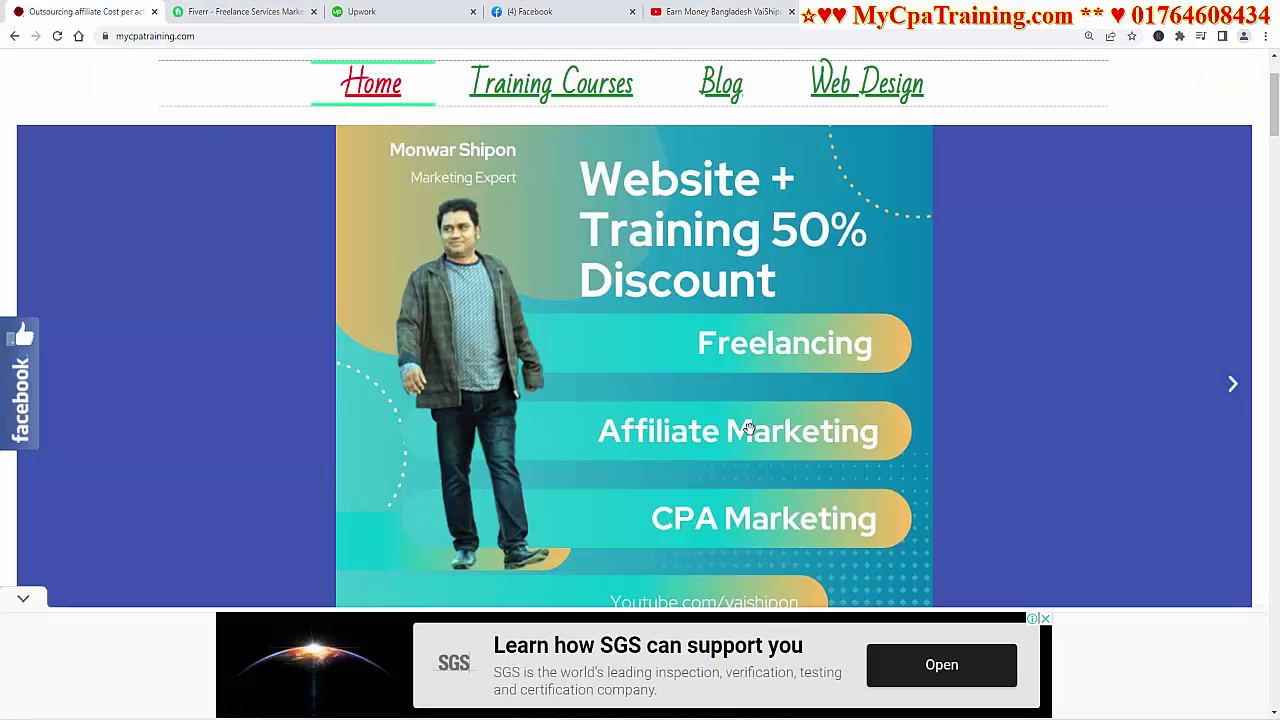